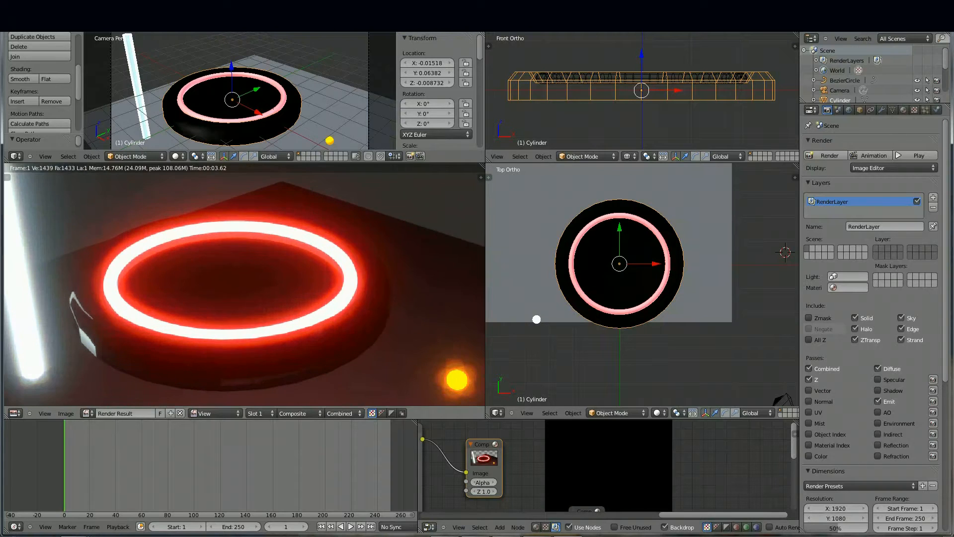
# Step: Enlarge the node editor and examine the finished neon scene's render alongside its chain of Glare nodes
pyautogui.moveTo(243, 283); pyautogui.dragTo(295, 302, button='middle')
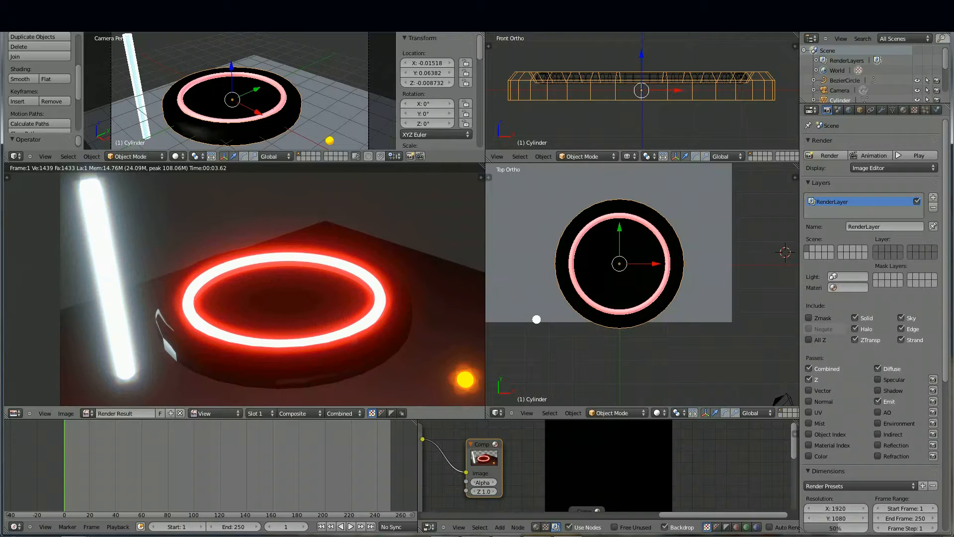
pyautogui.moveTo(295, 302); pyautogui.dragTo(284, 277, button='middle')
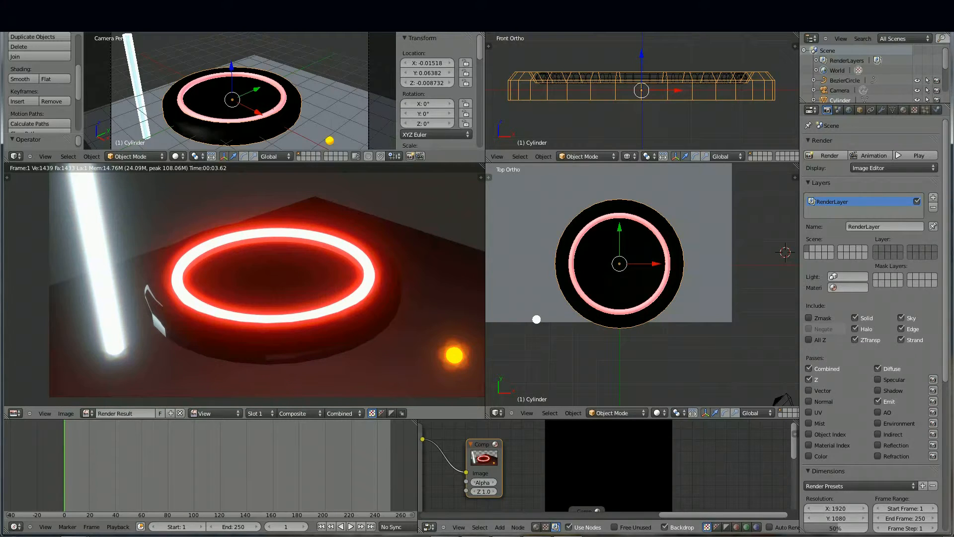
pyautogui.moveTo(447, 419); pyautogui.dragTo(447, 296)
pyautogui.moveTo(497, 408); pyautogui.dragTo(651, 354, button='middle')
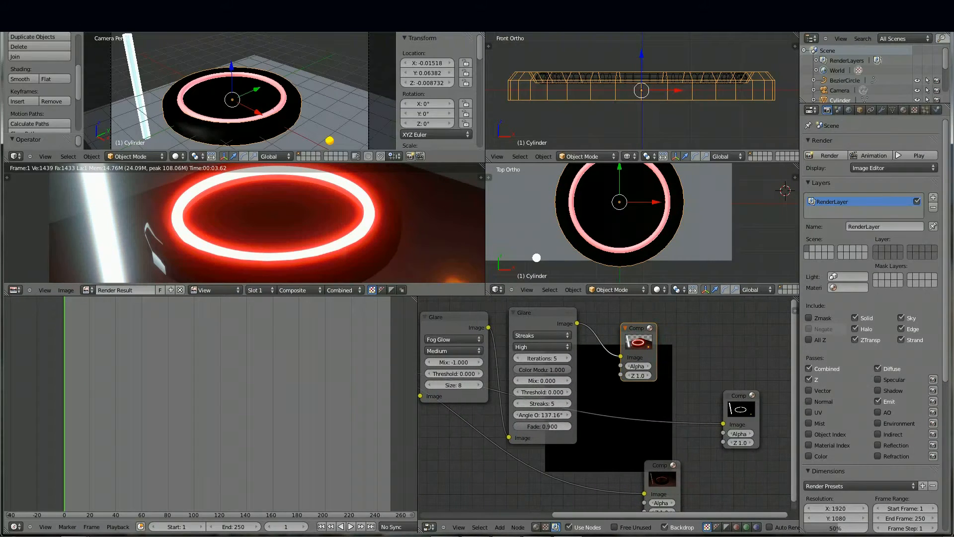
pyautogui.moveTo(418, 398); pyautogui.dragTo(201, 398)
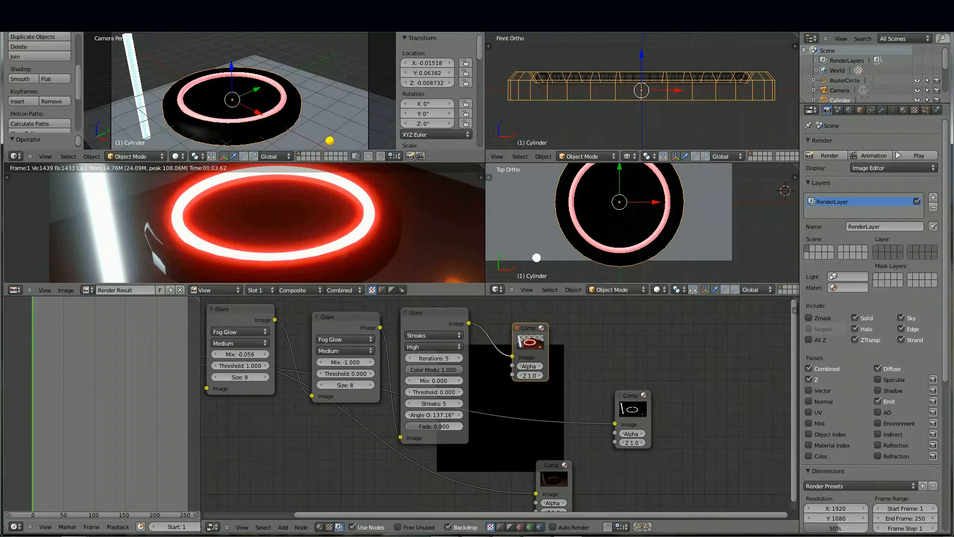
pyautogui.moveTo(388, 377); pyautogui.dragTo(512, 365, button='middle')
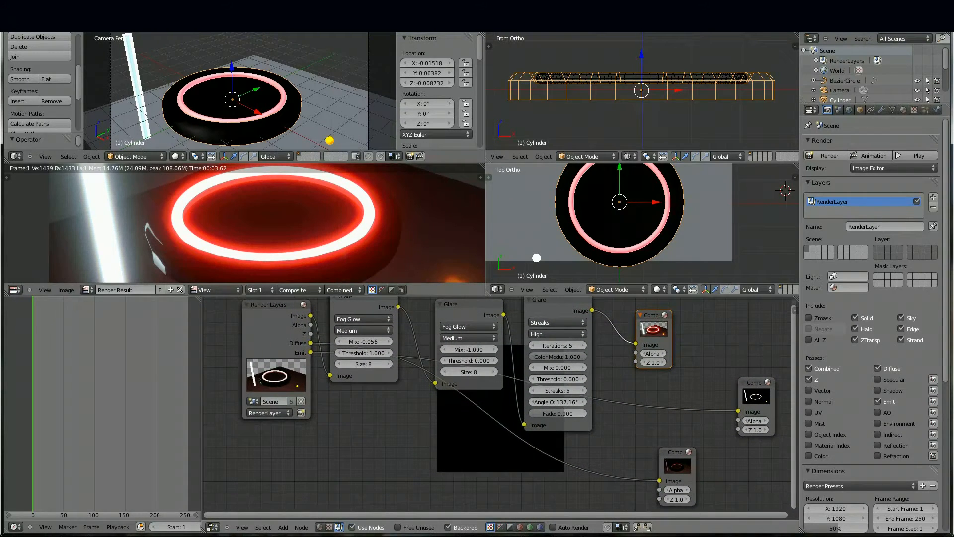
# Step: Move the Composite node fed by the diffuse pass up under the glare Composite node and show the cylinder's material settings
pyautogui.moveTo(675, 452); pyautogui.dragTo(672, 364)
pyautogui.click(904, 110)
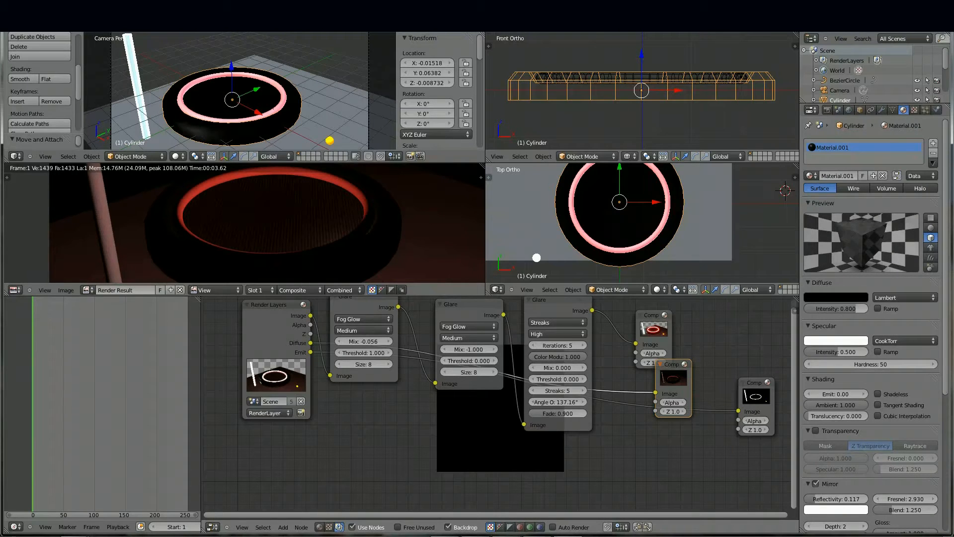
pyautogui.moveTo(497, 378); pyautogui.dragTo(524, 435, button='middle')
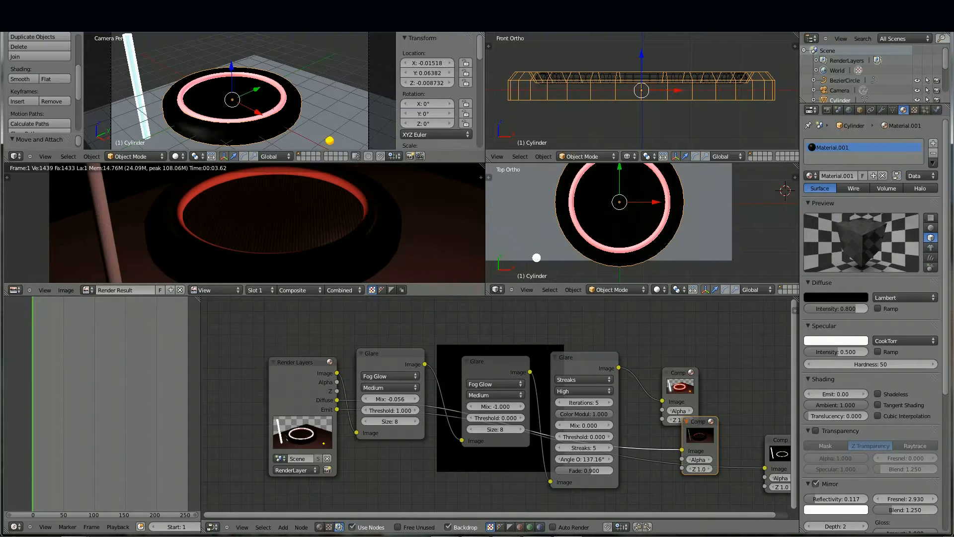
# Step: Render the demo scene again and display the Composite output fed by the Streaks Glare node
pyautogui.click(44, 27)
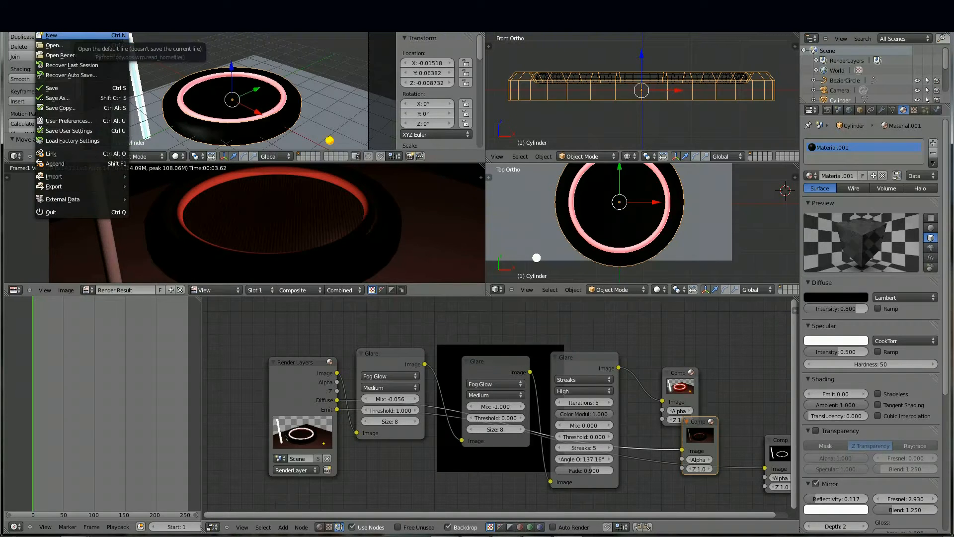
pyautogui.click(44, 28)
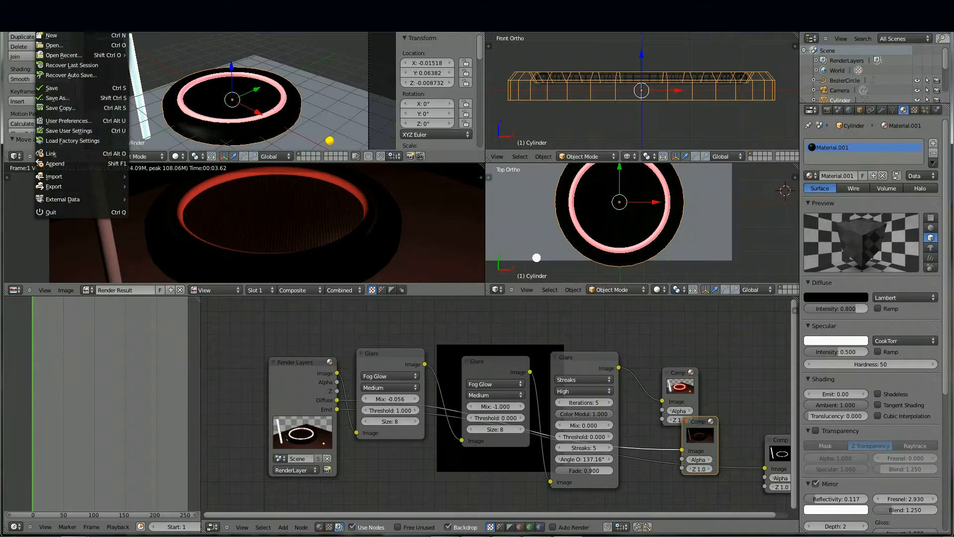
pyautogui.press('F12')
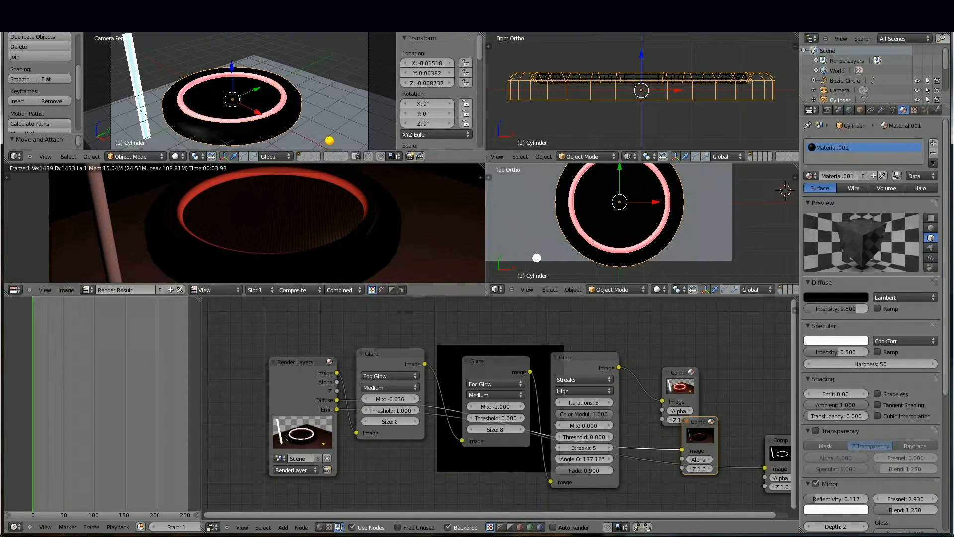
pyautogui.click(680, 385)
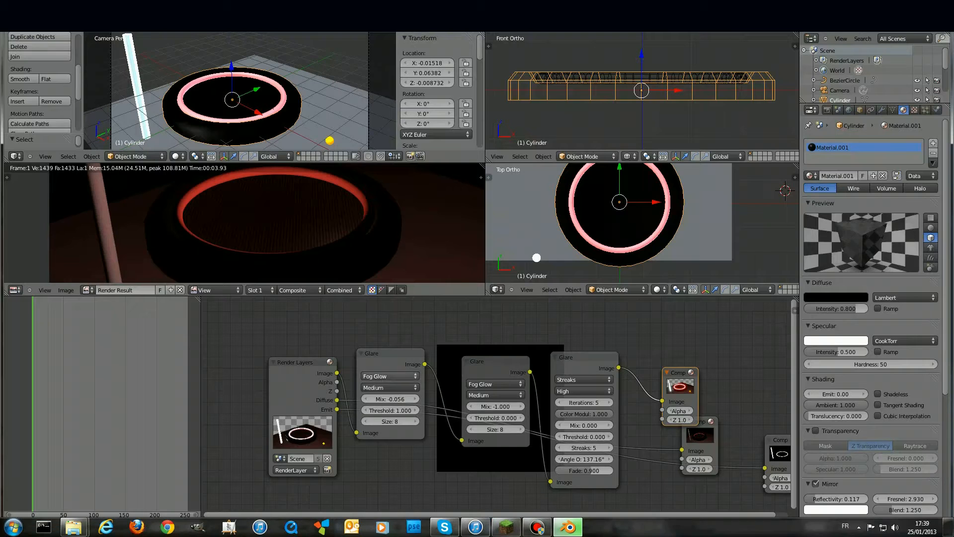
pyautogui.moveTo(680, 423); pyautogui.dragTo(631, 393, button='middle')
pyautogui.scroll(-2, 243, 224)
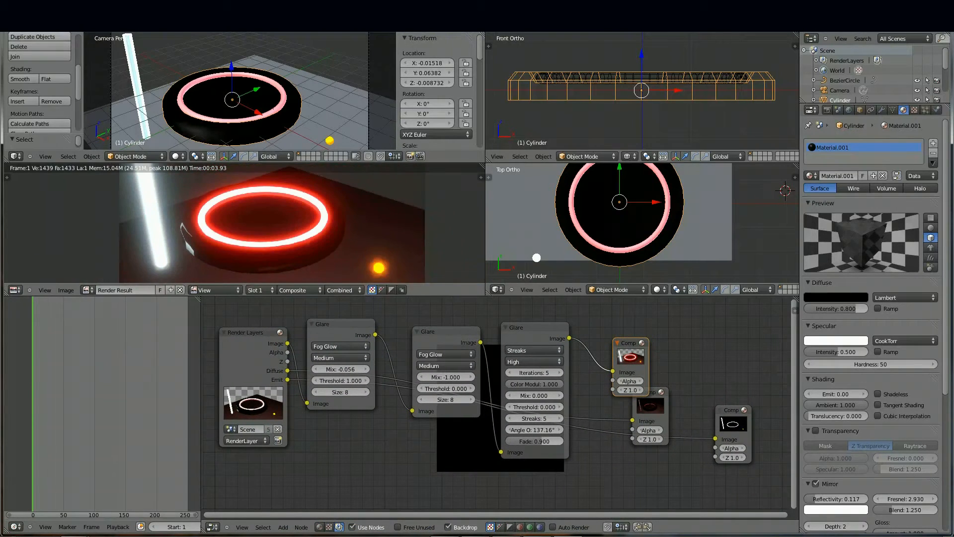
# Step: Discard the demo scene by reloading the start-up file and view the default cube
pyautogui.click(43, 26)
pyautogui.click(53, 36)
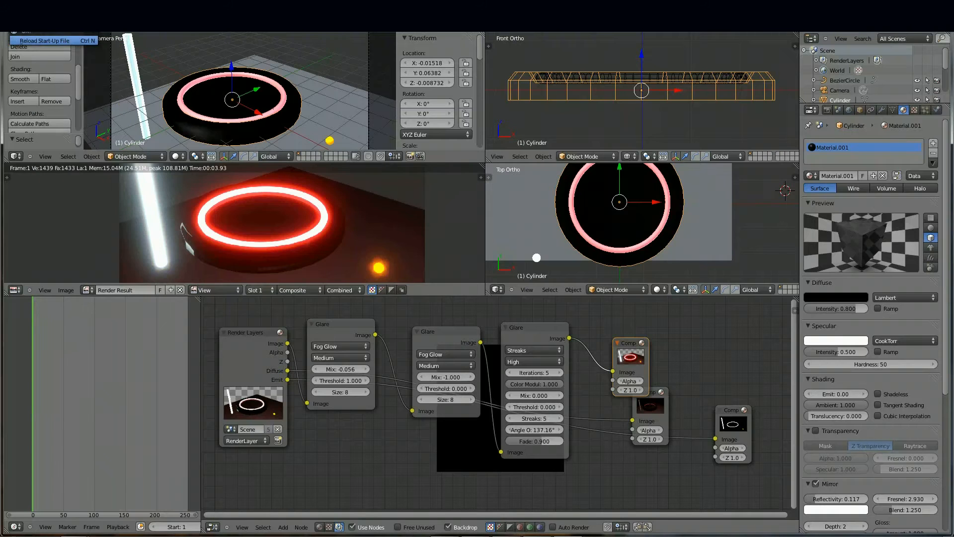
pyautogui.click(52, 40)
pyautogui.scroll(4, 451, 238)
pyautogui.scroll(-2, 451, 238)
pyautogui.scroll(1, 451, 238)
pyautogui.scroll(-4, 451, 237)
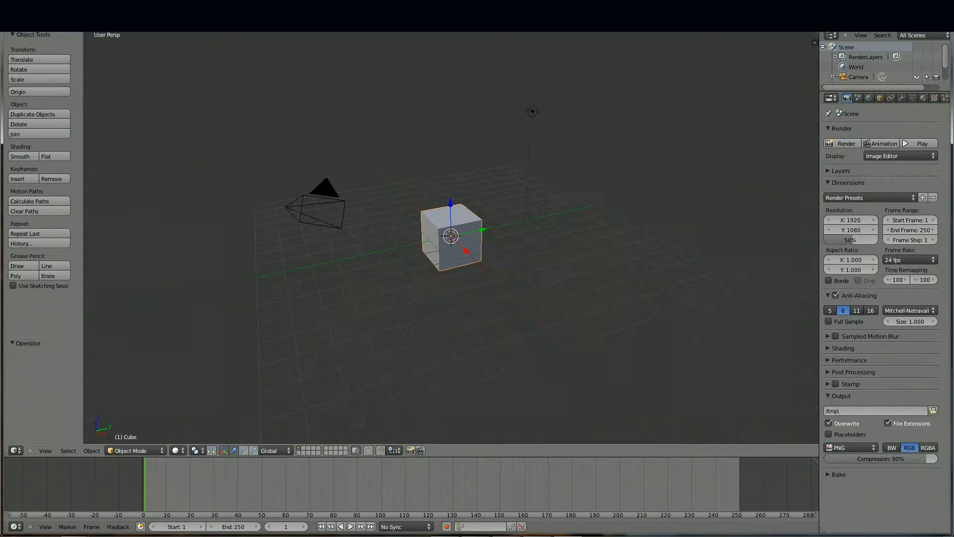
pyautogui.moveTo(451, 237); pyautogui.dragTo(367, 226, button='middle')
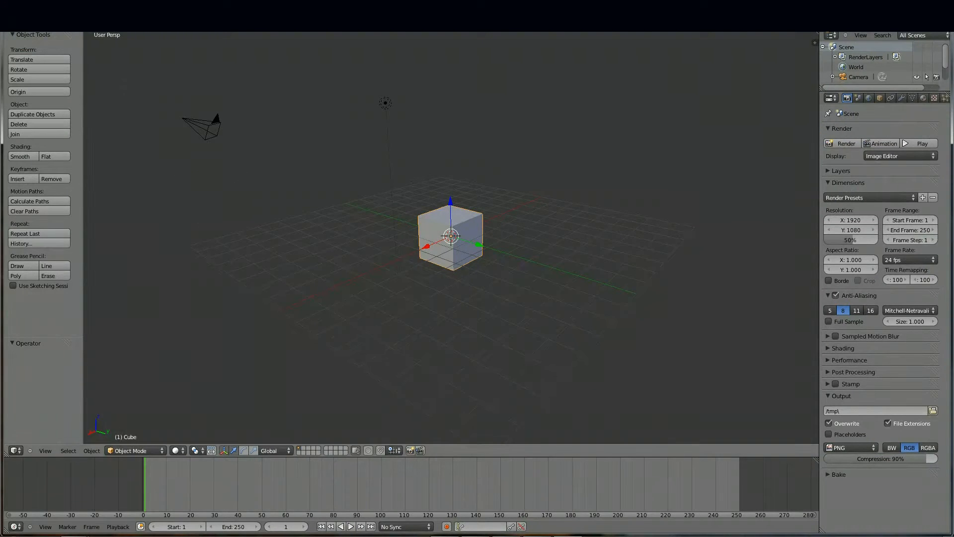
pyautogui.rightClick(820, 305)
pyautogui.click(796, 305)
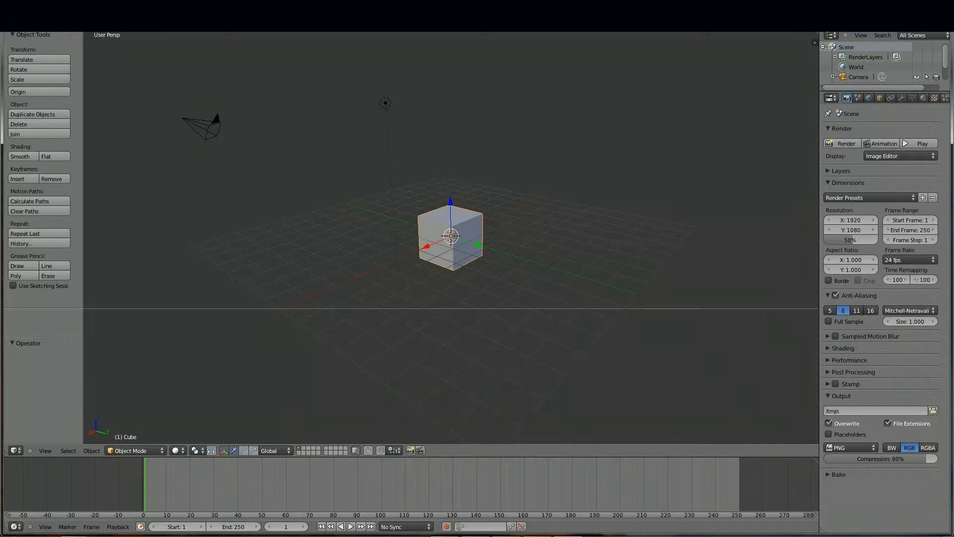
pyautogui.press('Escape')
# Step: Delete the default cube and add a torus mesh in its place
pyautogui.scroll(4, 375, 256)
pyautogui.press('x')
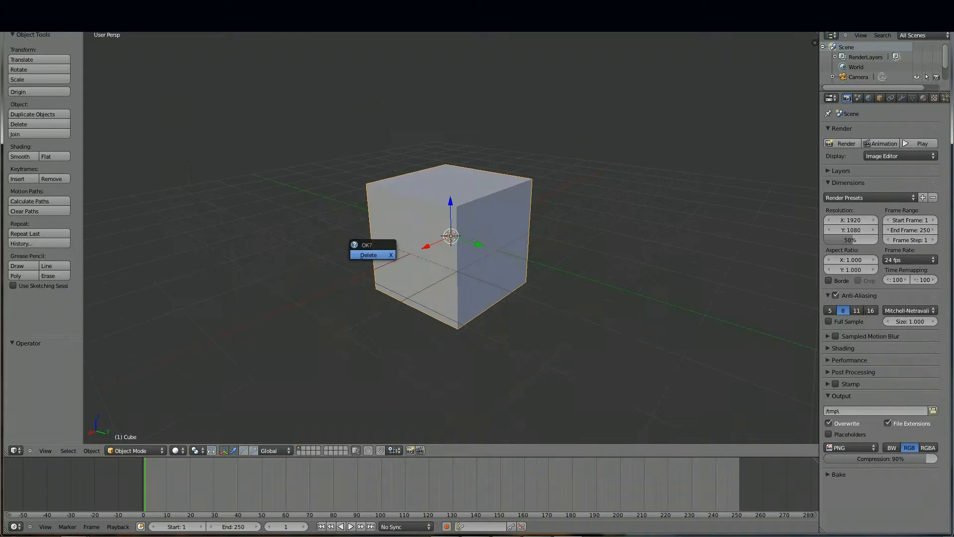
pyautogui.click(376, 256)
pyautogui.hotkey('shift', 'a')
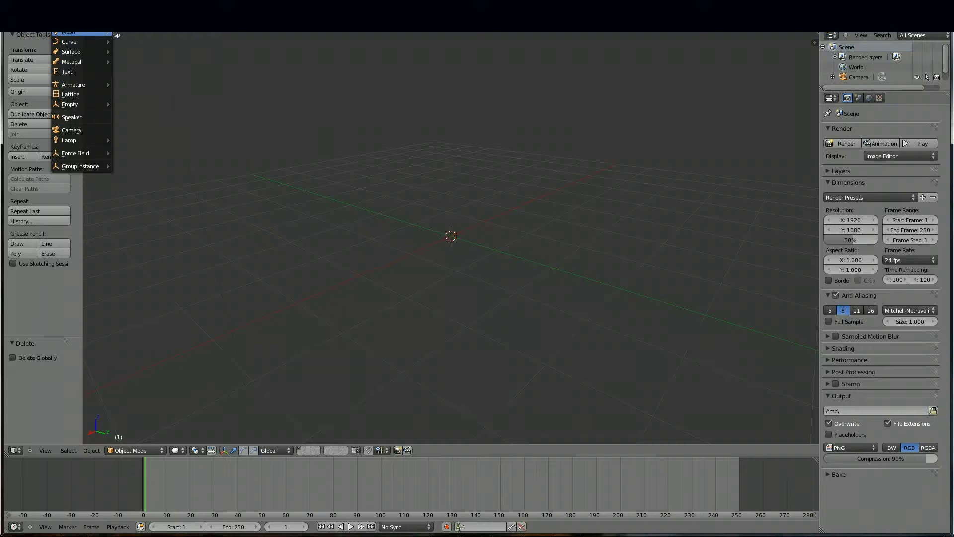
pyautogui.moveTo(79, 32)
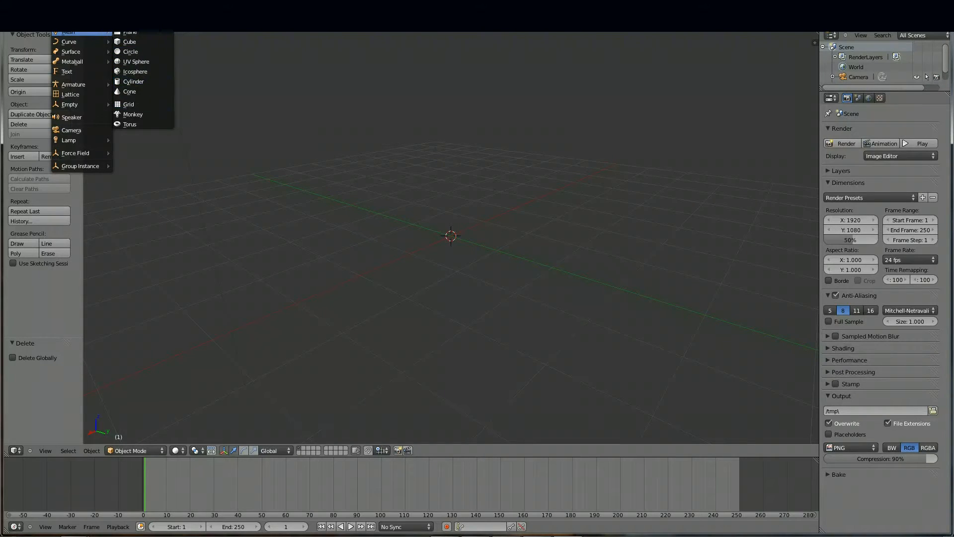
pyautogui.click(132, 124)
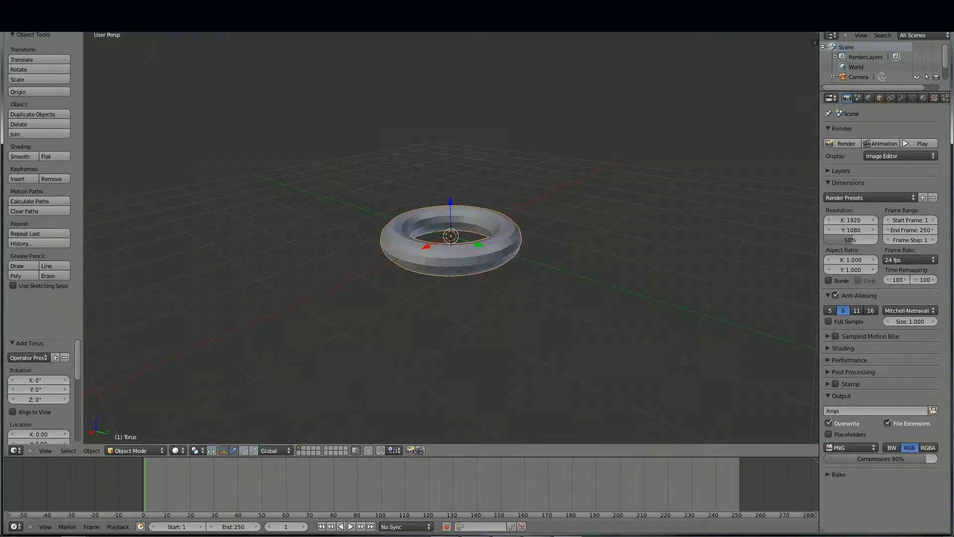
pyautogui.press('s')
pyautogui.click(599, 320)
pyautogui.scroll(-3, 599, 320)
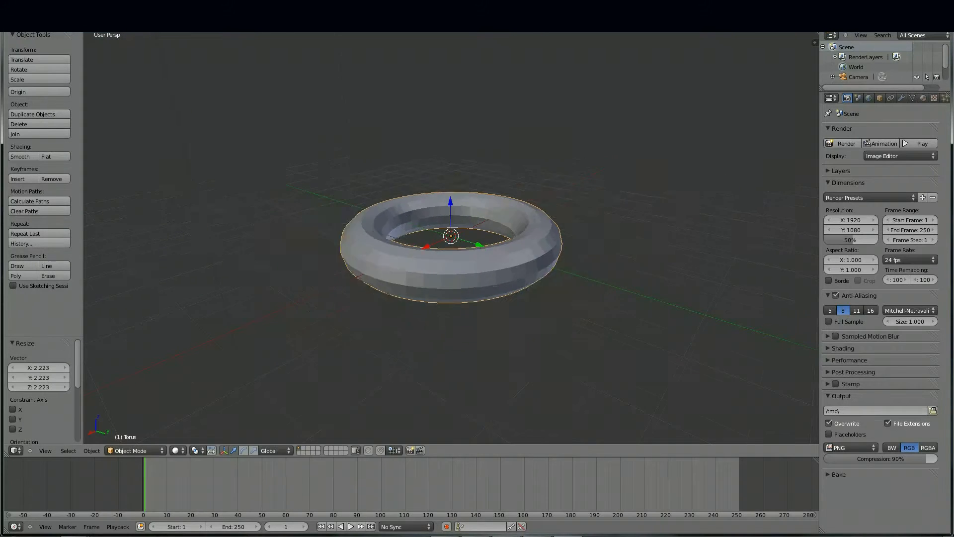
pyautogui.hotkey('alt', 's')
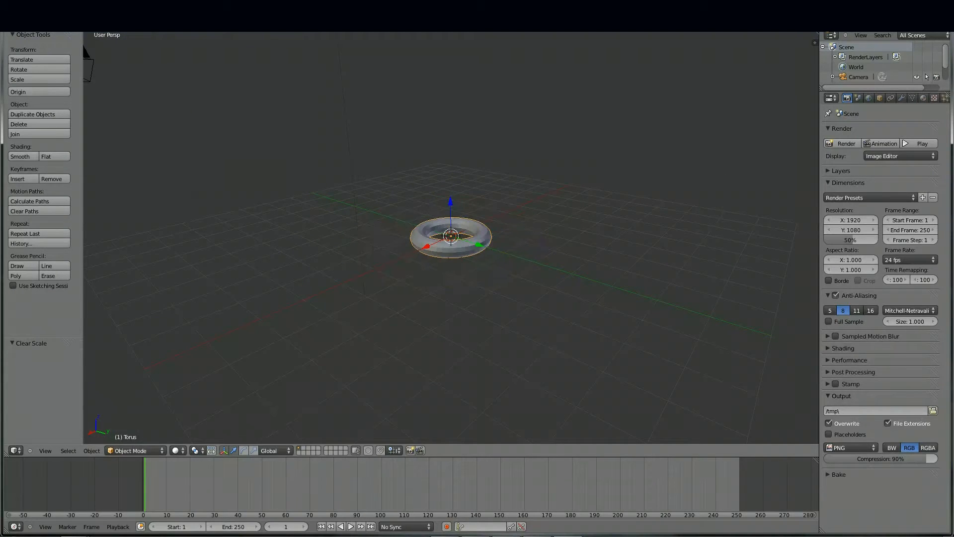
# Step: Thin the torus tube in Edit Mode by shrinking all its vertices with a Shrink/Fatten offset of about 0.198
pyautogui.press('Tab')
pyautogui.scroll(3, 451, 239)
pyautogui.press('a')
pyautogui.press('a')
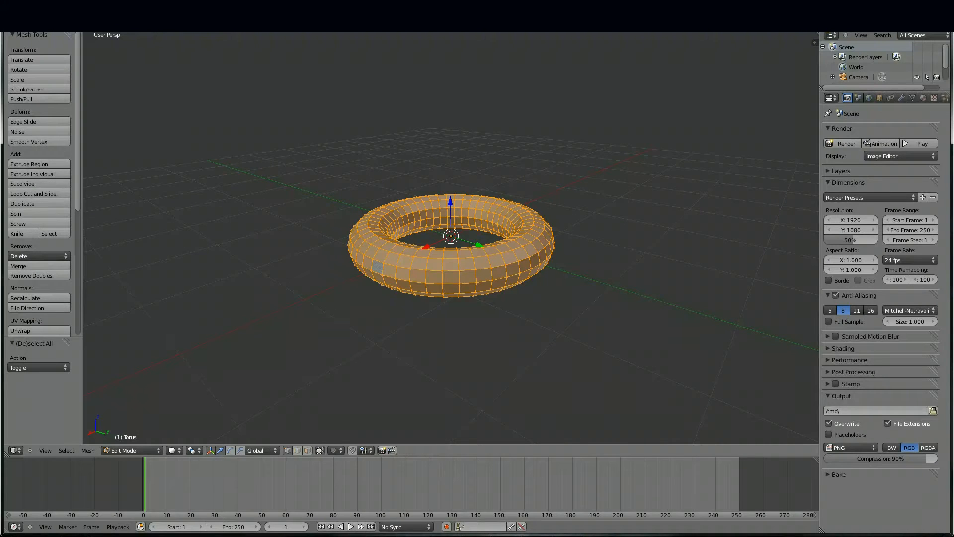
pyautogui.hotkey('alt', 's')
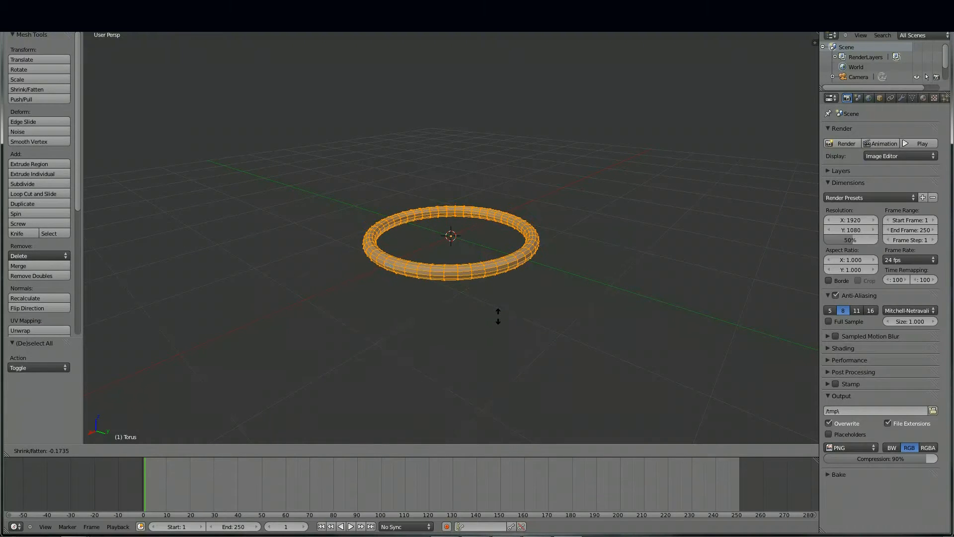
pyautogui.click(498, 314)
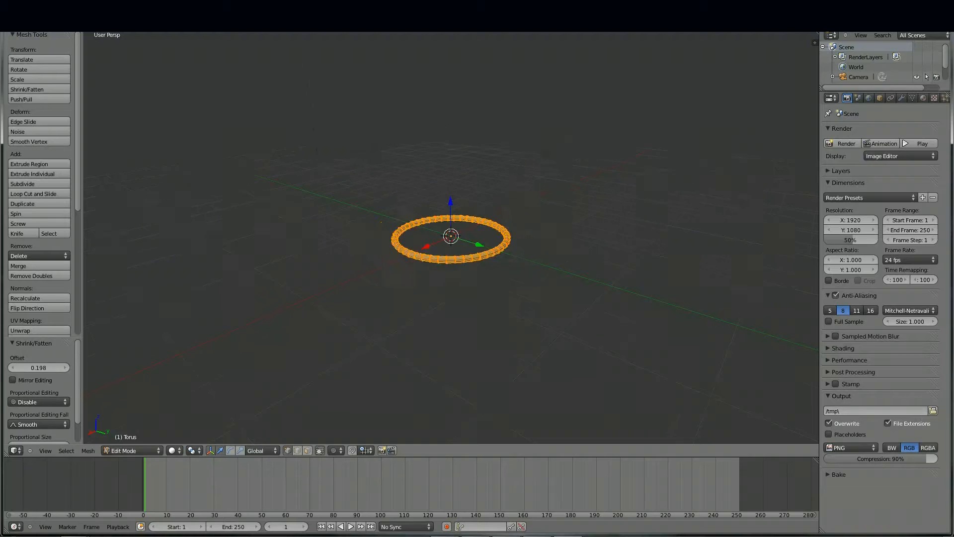
# Step: Scale the thin ring up by about 2.794 in Object Mode while looking through the camera, and shade it smooth
pyautogui.scroll(3, 451, 236)
pyautogui.moveTo(450, 236); pyautogui.dragTo(526, 240, button='middle')
pyautogui.scroll(-3, 451, 236)
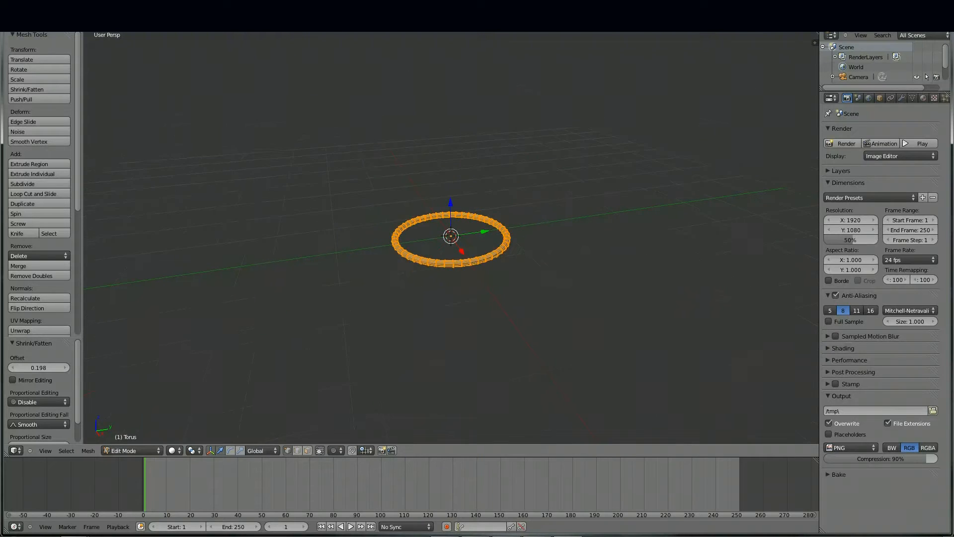
pyautogui.scroll(2, 451, 236)
pyautogui.press('KP_0')
pyautogui.scroll(5, 451, 237)
pyautogui.scroll(-3, 451, 236)
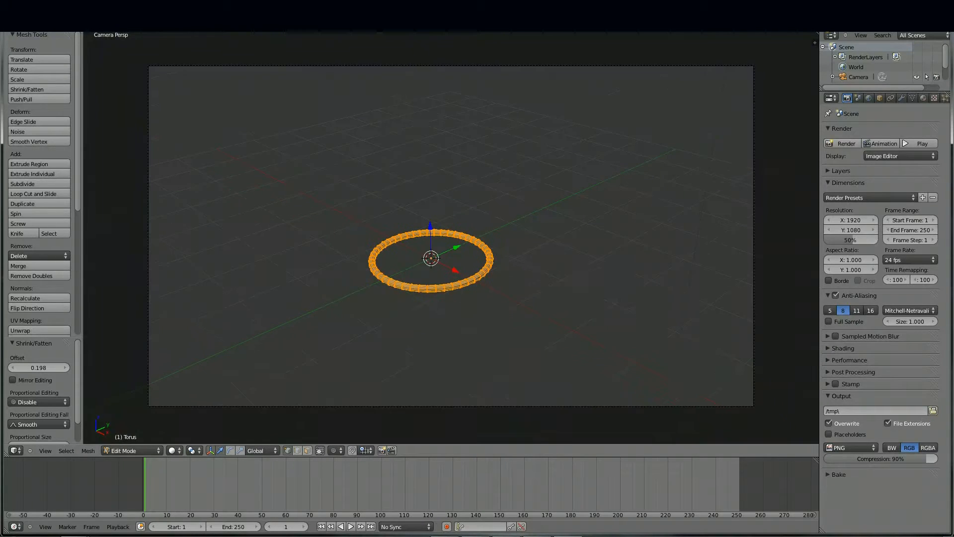
pyautogui.press('Tab')
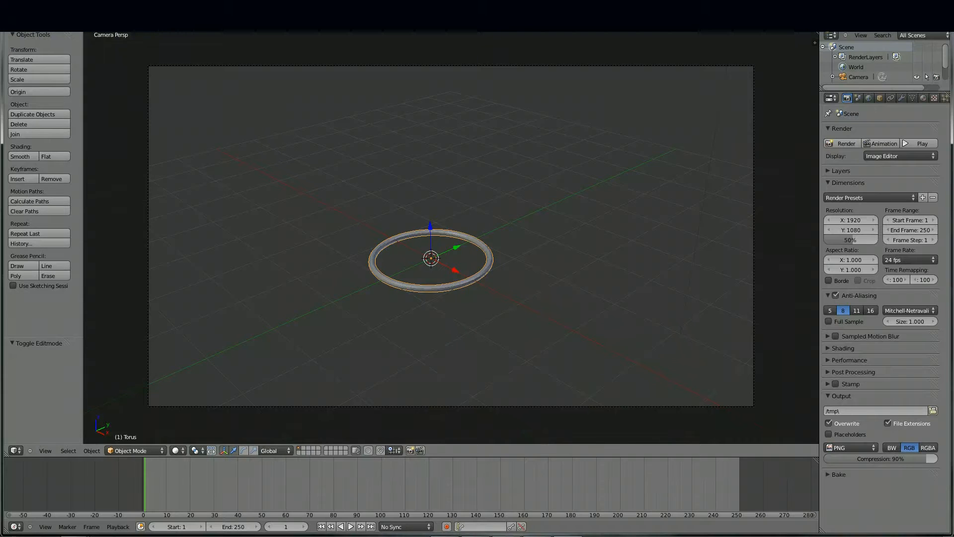
pyautogui.press('s')
pyautogui.click(582, 332)
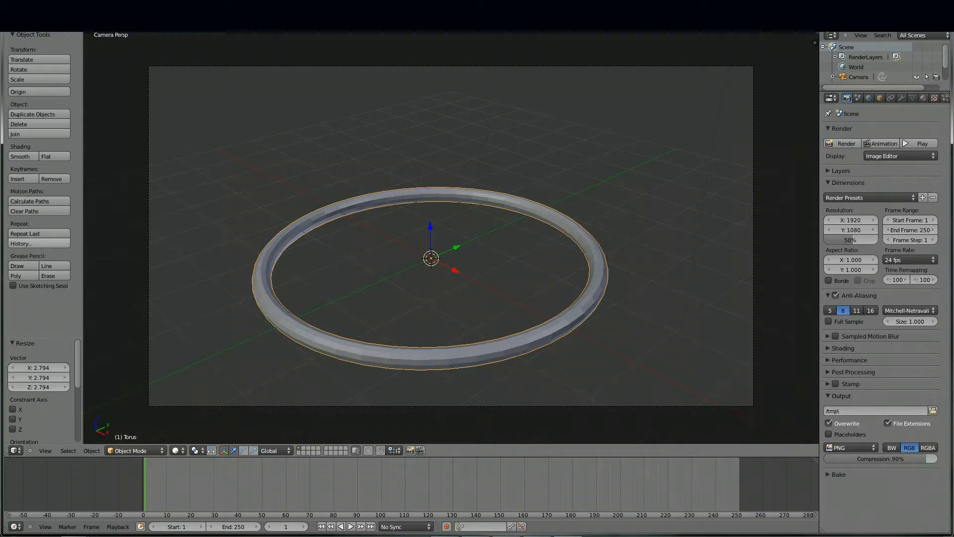
pyautogui.click(24, 156)
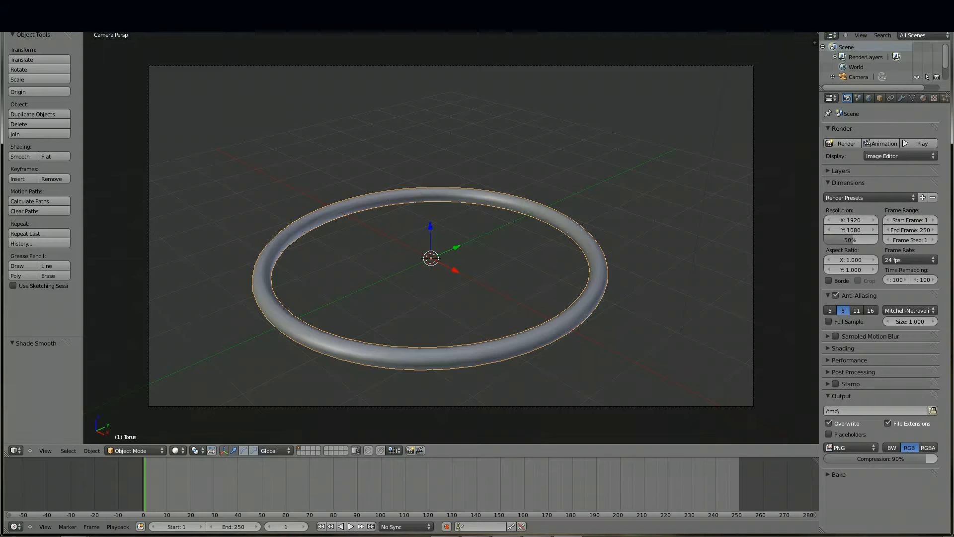
# Step: Show the torus's material settings, and enlarge the timeline area and turn it into a Node Editor
pyautogui.click(477, 485)
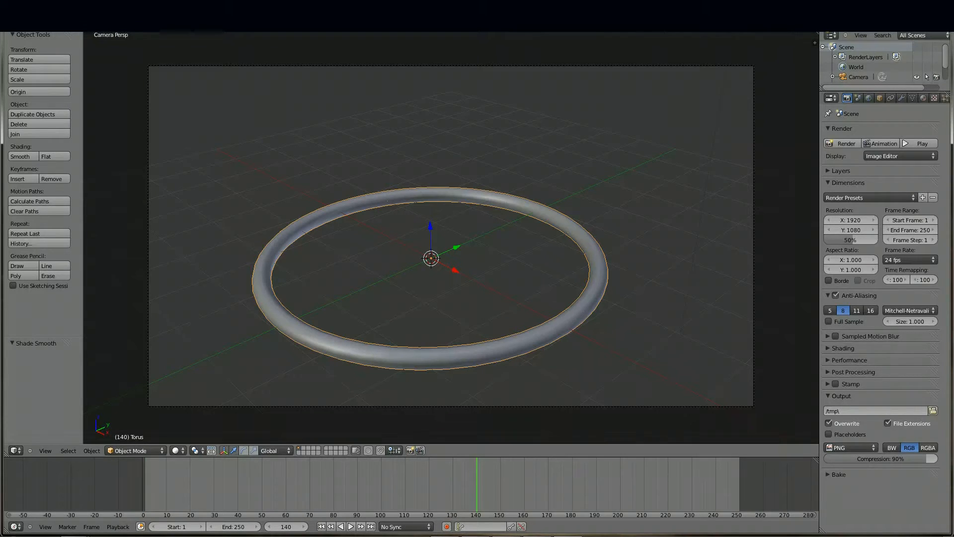
pyautogui.click(923, 98)
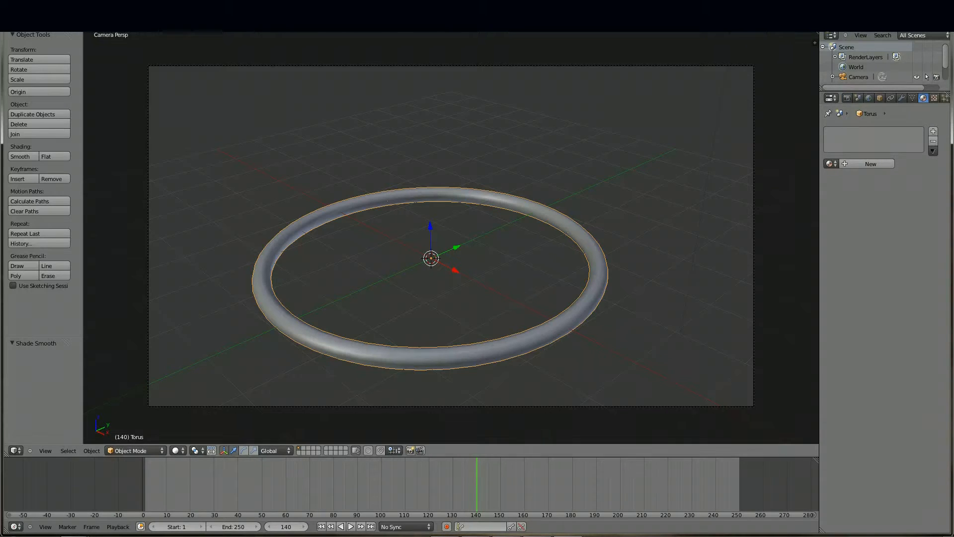
pyautogui.hotkey('ctrl', 'Left')
pyautogui.hotkey('ctrl', 'Right')
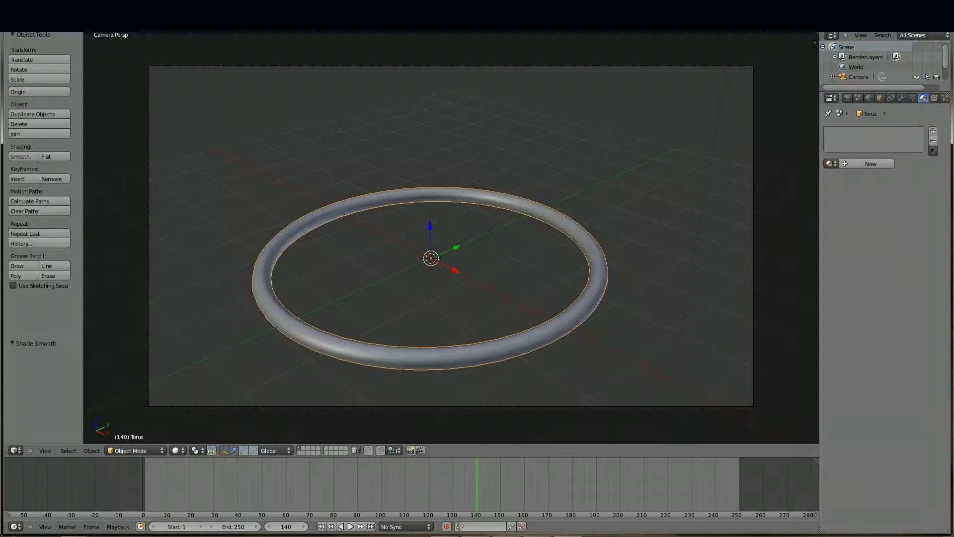
pyautogui.moveTo(149, 457); pyautogui.dragTo(149, 284)
pyautogui.click(16, 526)
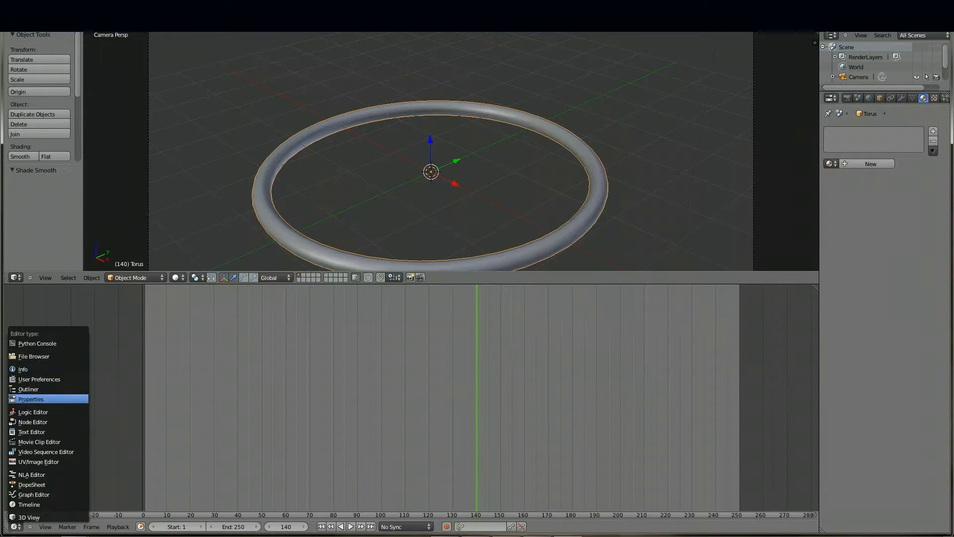
pyautogui.click(33, 422)
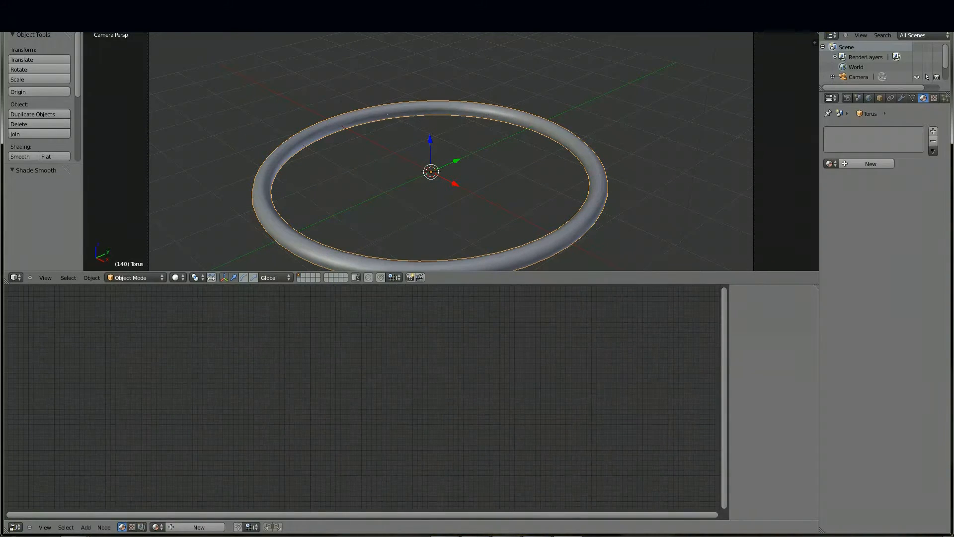
pyautogui.click(15, 526)
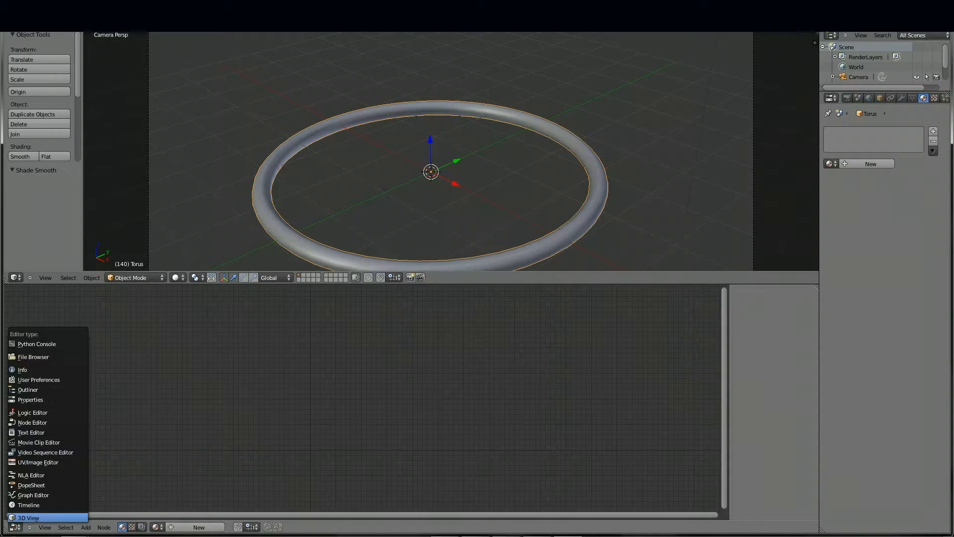
pyautogui.click(29, 518)
pyautogui.click(15, 527)
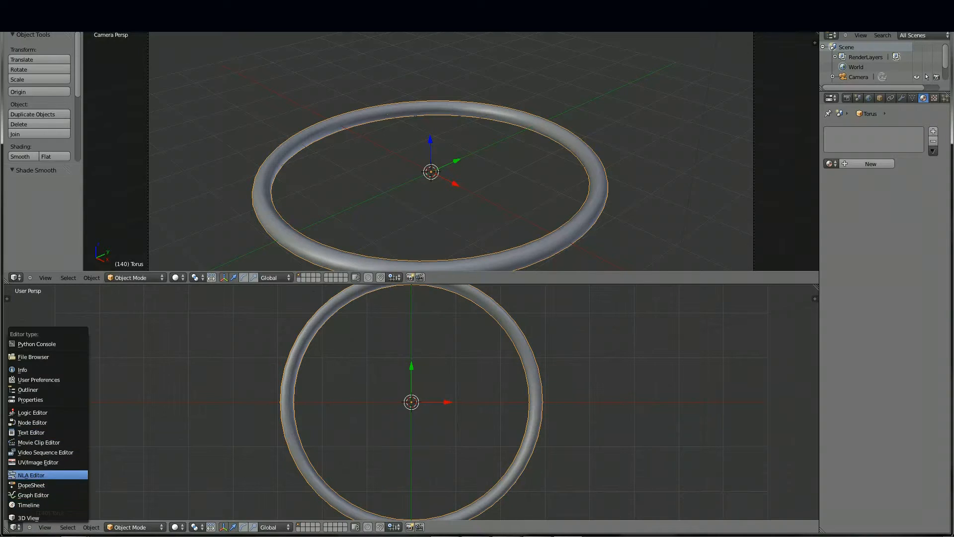
pyautogui.click(33, 495)
pyautogui.click(16, 527)
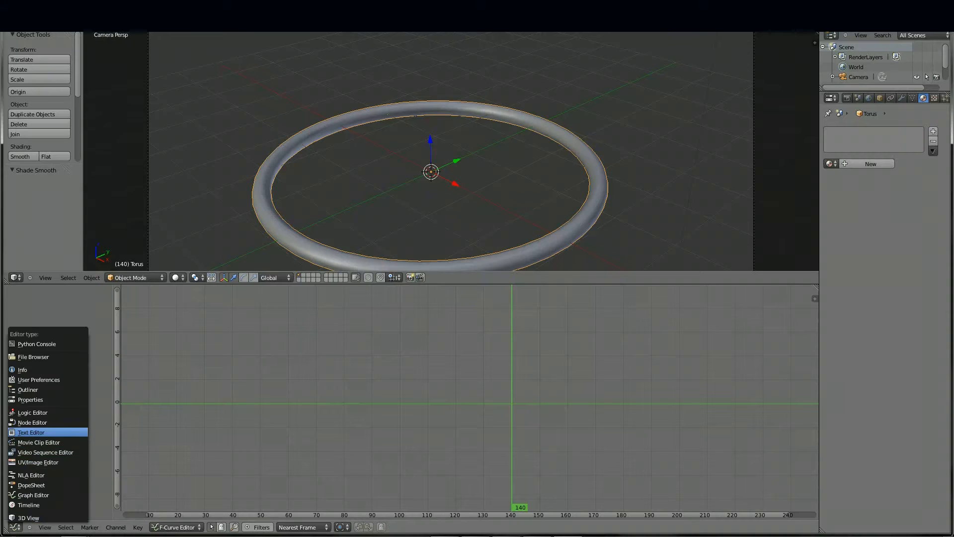
pyautogui.click(32, 422)
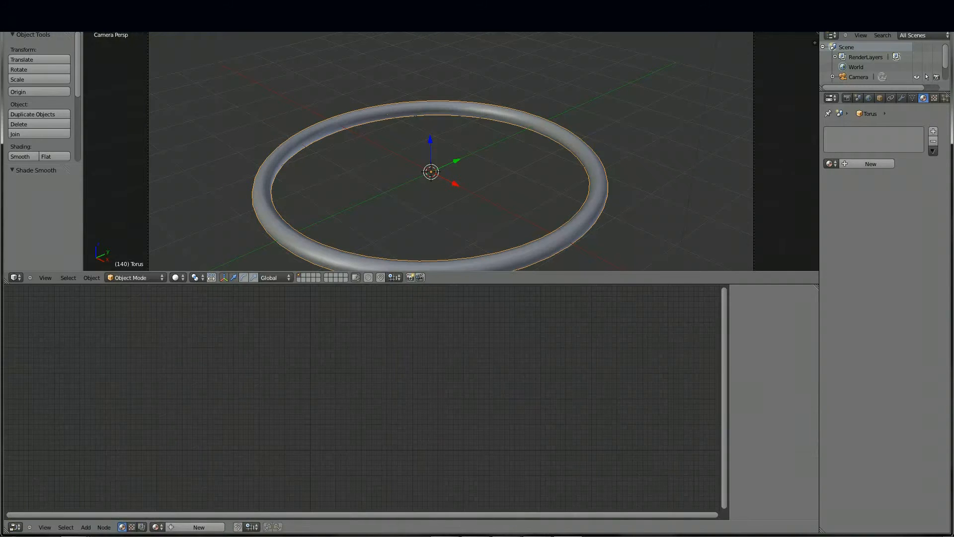
# Step: Switch the Node Editor to the compositing node tree and enable Use Nodes, leaving the backdrop off
pyautogui.click(141, 527)
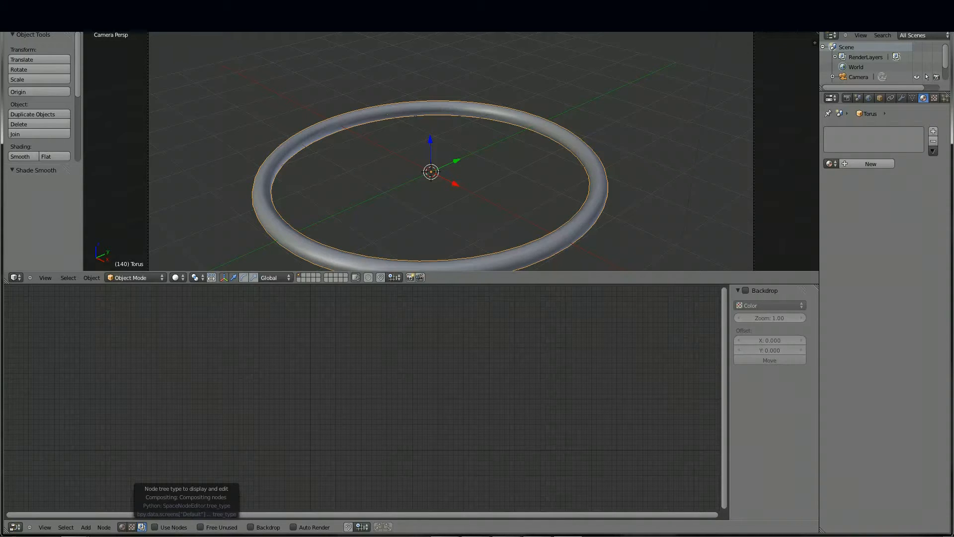
pyautogui.click(154, 527)
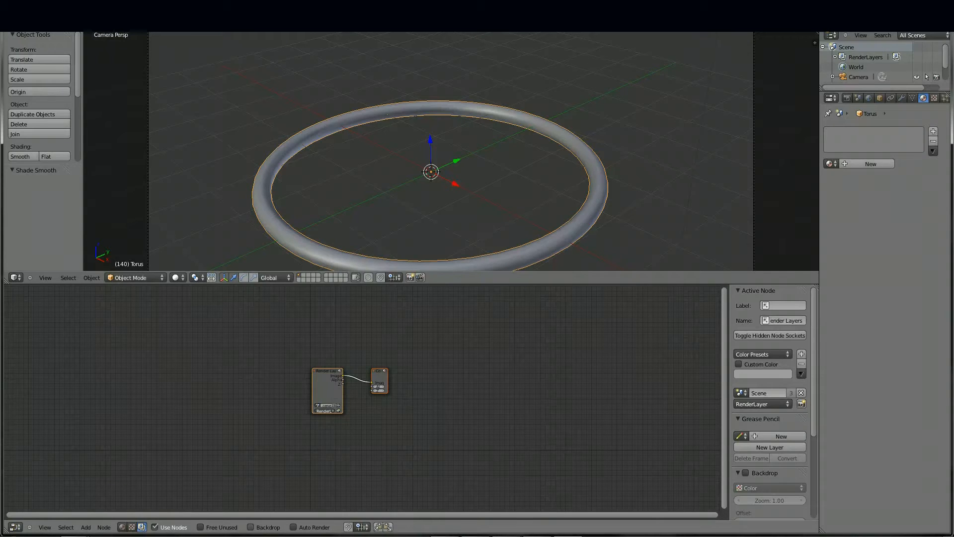
pyautogui.click(251, 527)
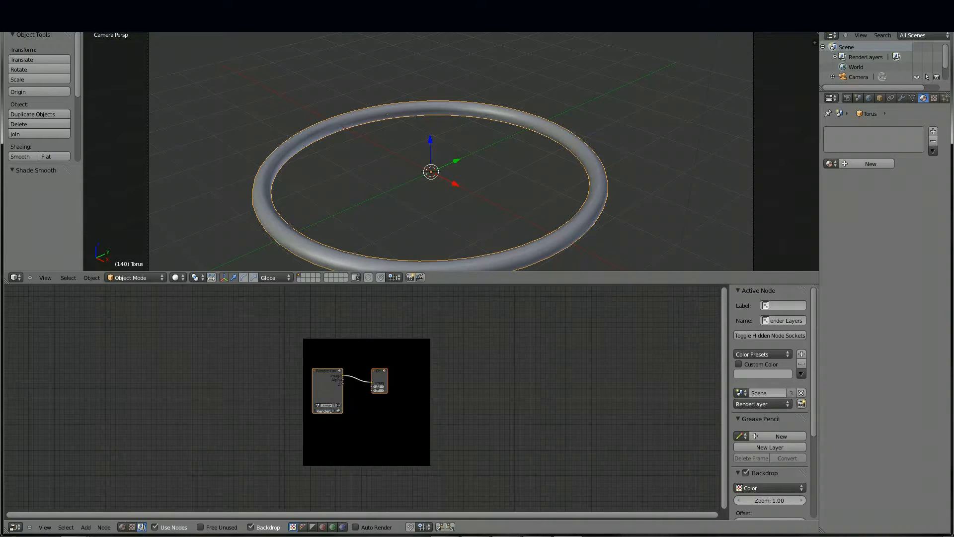
pyautogui.click(251, 527)
pyautogui.click(293, 527)
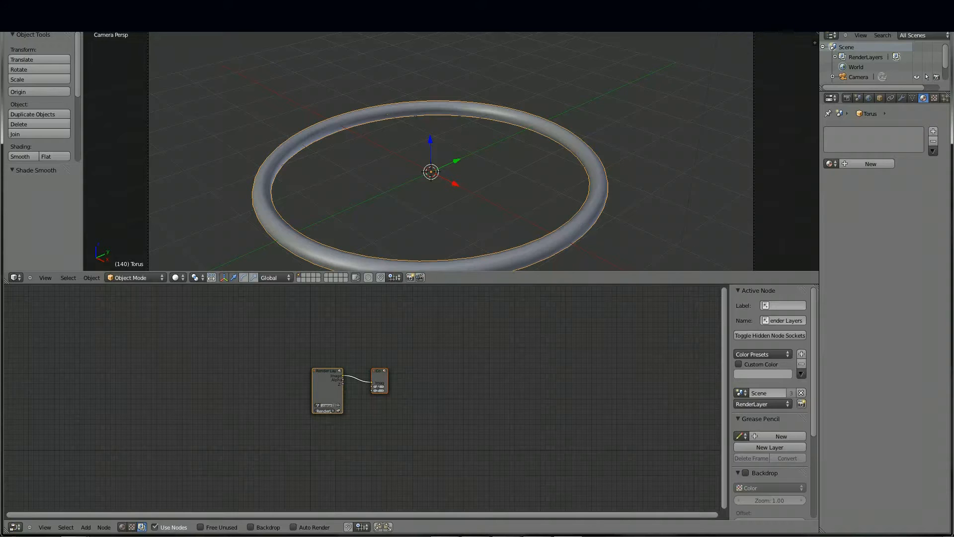
# Step: Move the Composite and Render Layers nodes far apart to make room between them, and deselect all nodes
pyautogui.scroll(11, 363, 398)
pyautogui.click(388, 334)
pyautogui.moveTo(403, 333); pyautogui.dragTo(583, 372)
pyautogui.press('h')
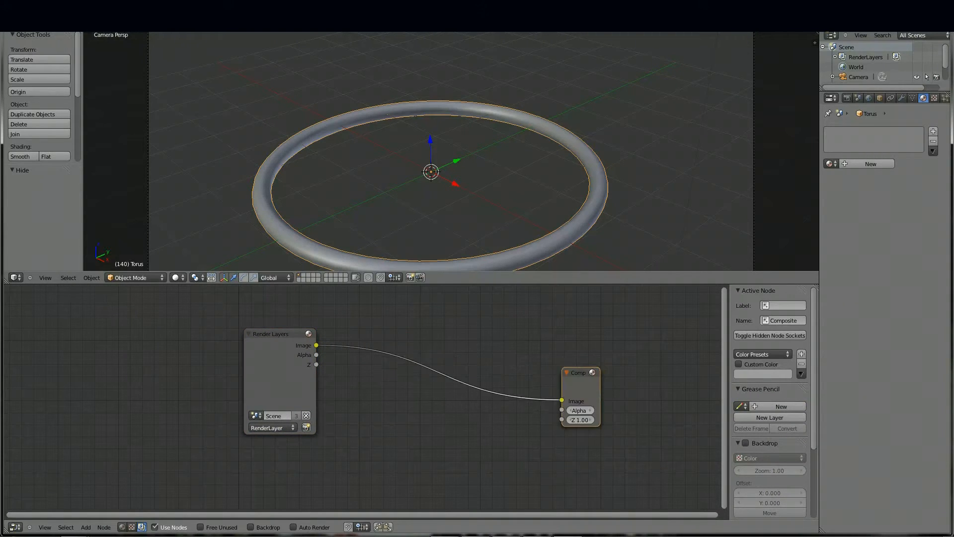
pyautogui.moveTo(275, 334); pyautogui.dragTo(137, 326)
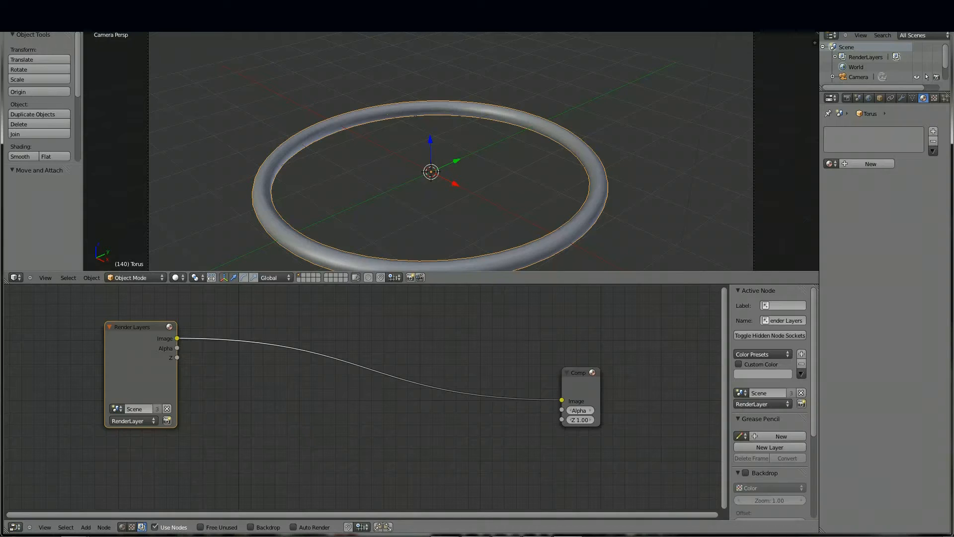
pyautogui.press('a')
pyautogui.press('a')
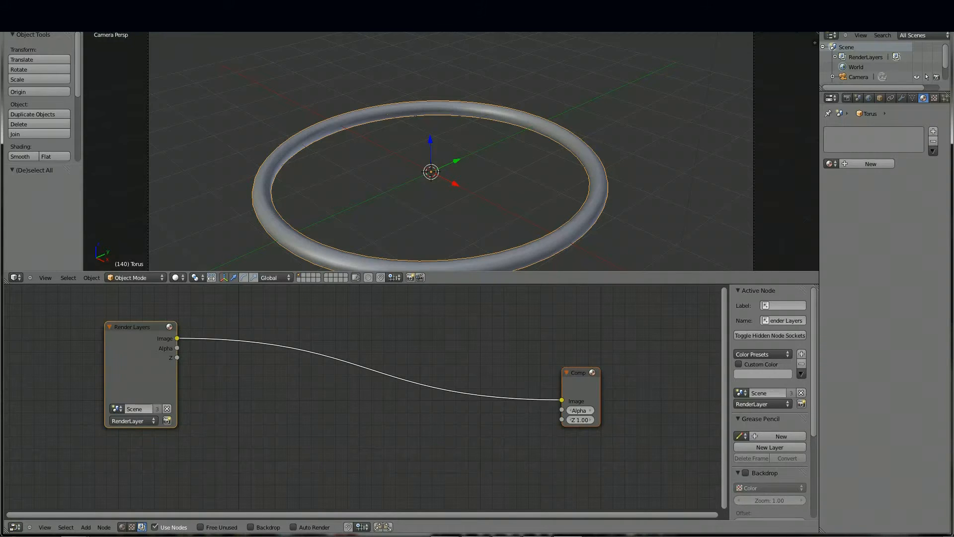
pyautogui.press('a')
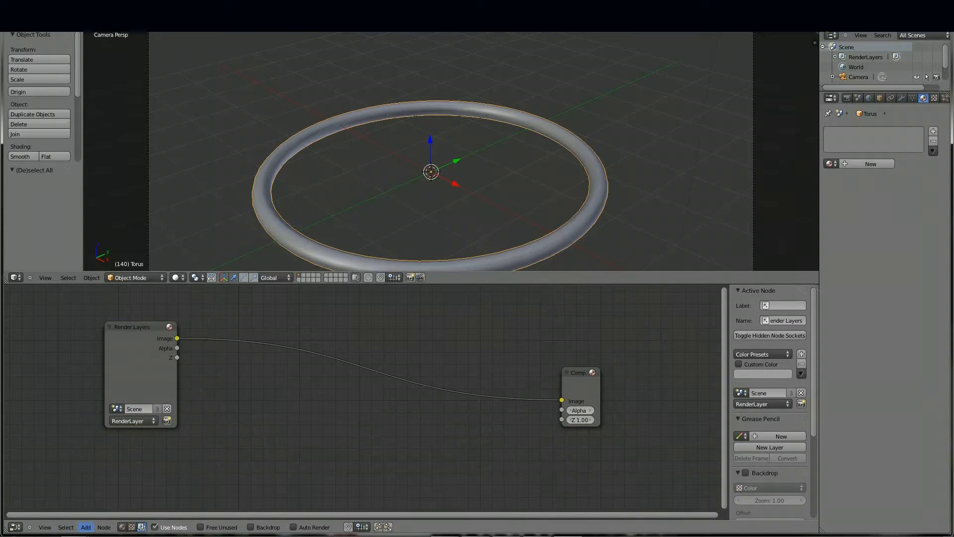
# Step: Add a Glare filter node, insert it into the link between Render Layers and Composite, and place it close to Render Layers
pyautogui.click(86, 527)
pyautogui.moveTo(100, 458)
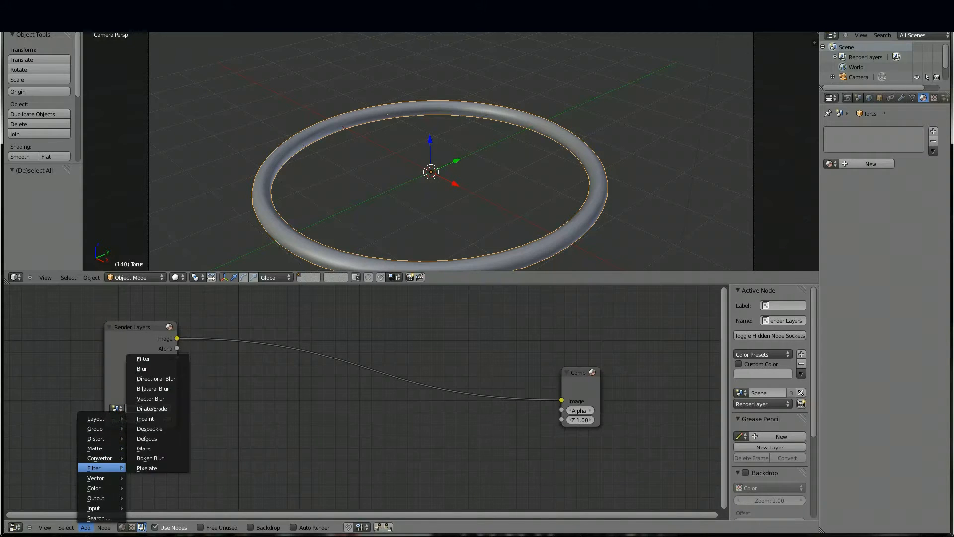
pyautogui.moveTo(99, 477)
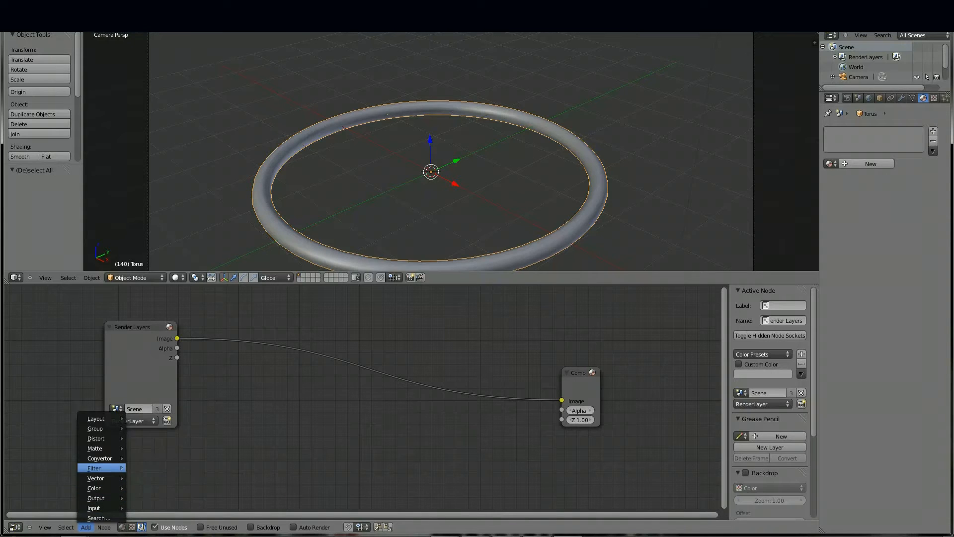
pyautogui.click(143, 448)
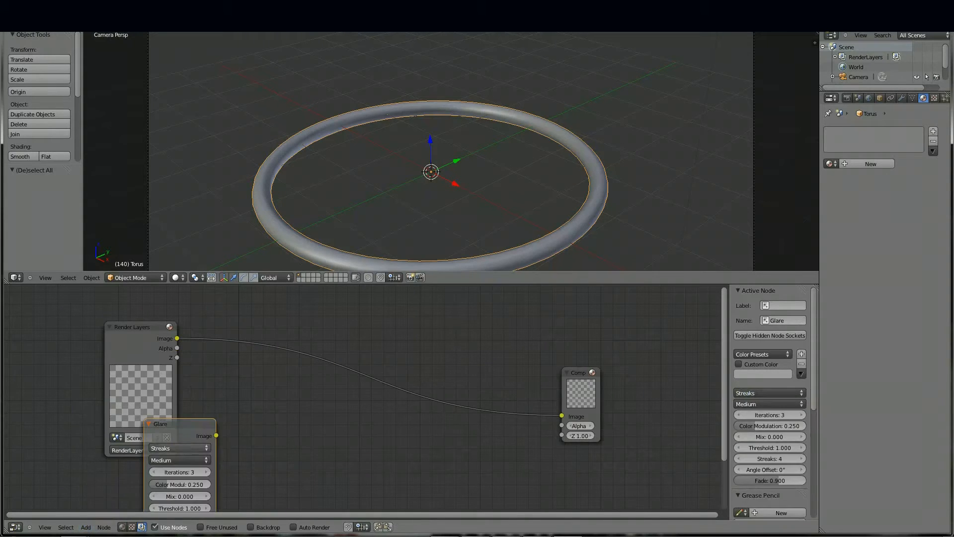
pyautogui.press('Return')
pyautogui.click(86, 527)
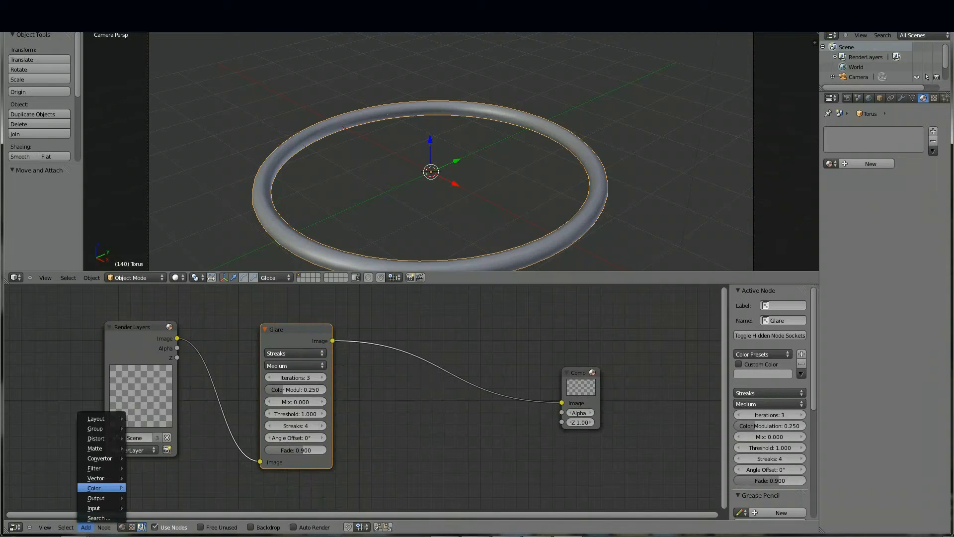
pyautogui.moveTo(99, 467)
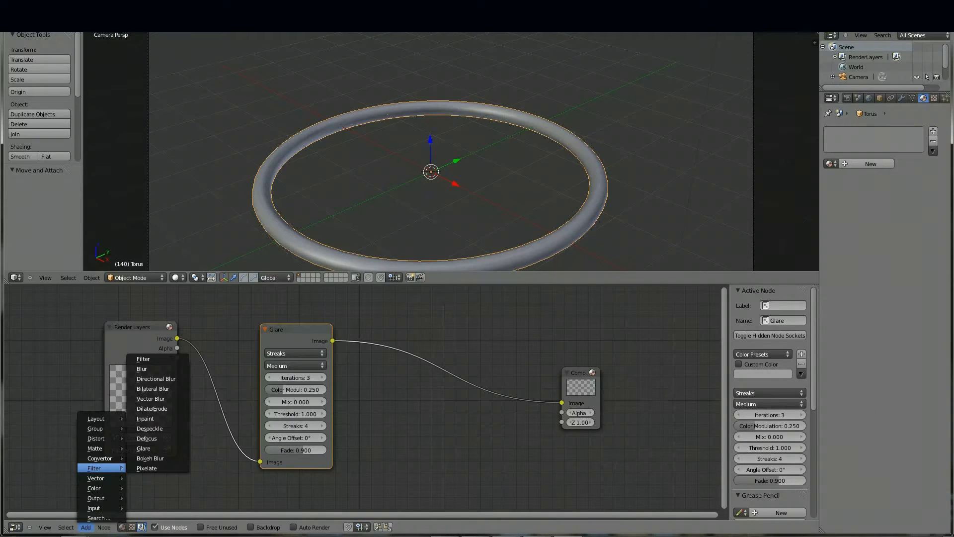
pyautogui.moveTo(295, 330); pyautogui.dragTo(265, 317)
# Step: Examine the glare type options of the Glare node, keeping Streaks selected
pyautogui.click(263, 341)
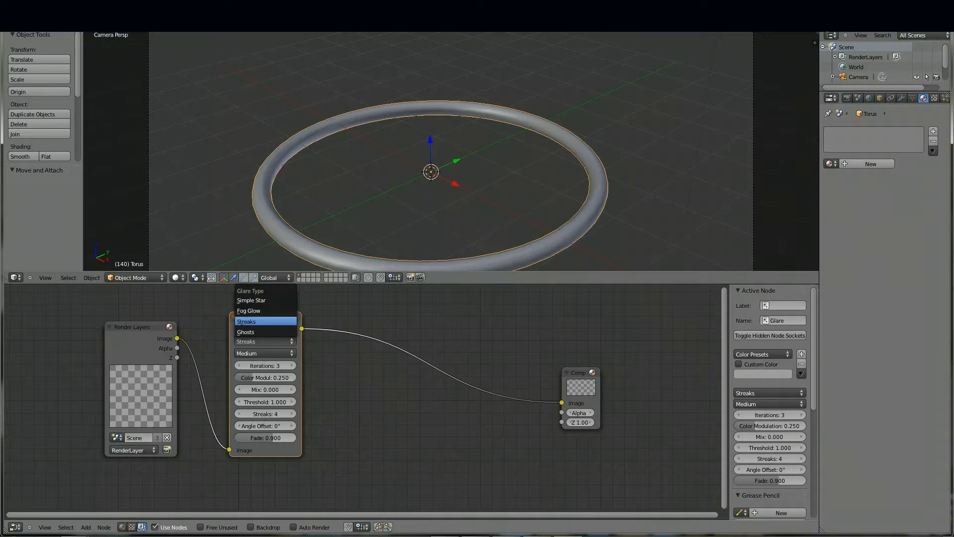
pyautogui.click(266, 322)
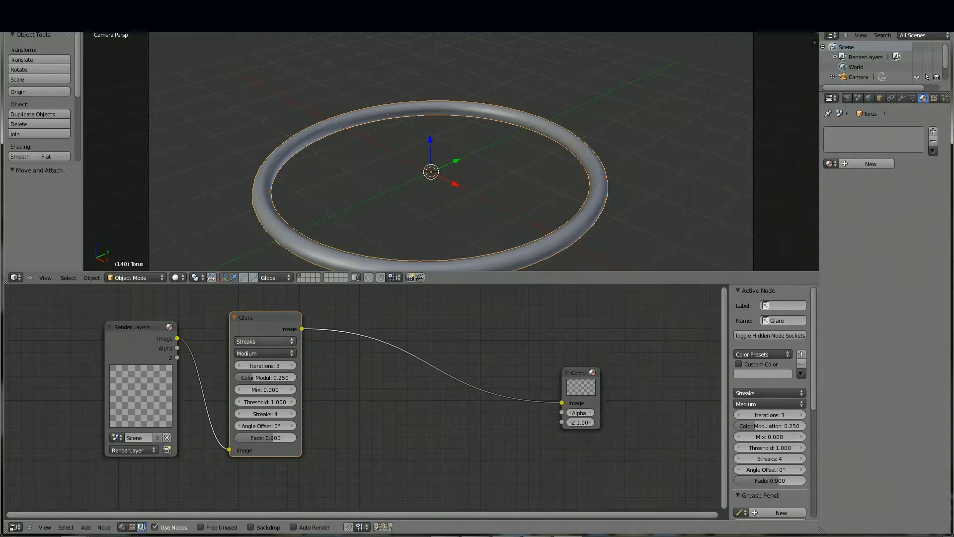
pyautogui.click(266, 341)
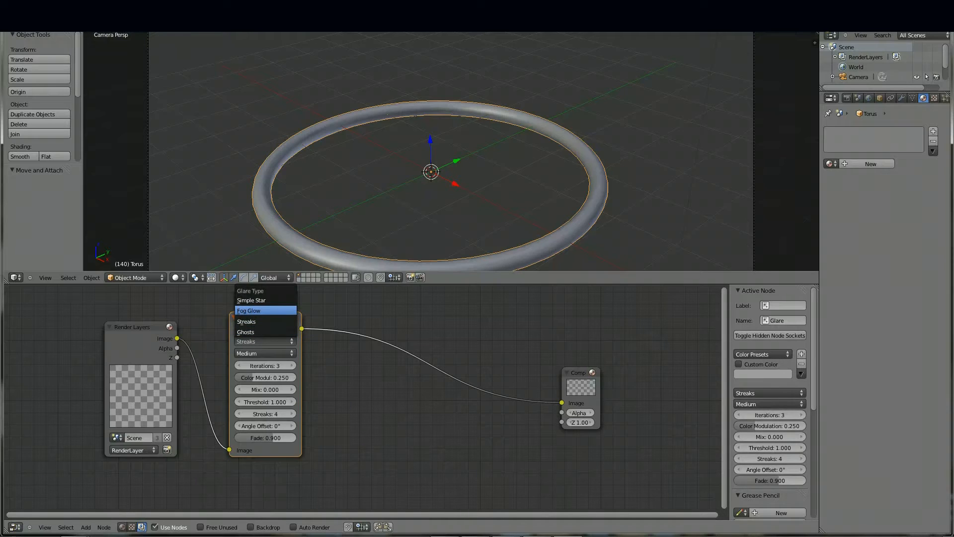
pyautogui.click(265, 321)
# Step: Duplicate the Glare node twice, inserting each copy in the chain before the Composite node
pyautogui.click(265, 317)
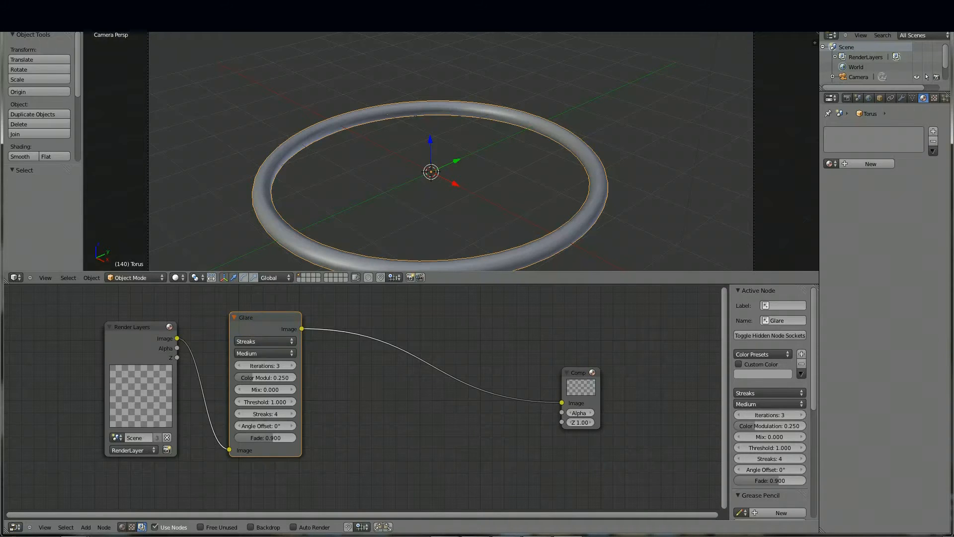
pyautogui.hotkey('shift', 'd')
pyautogui.click(372, 320)
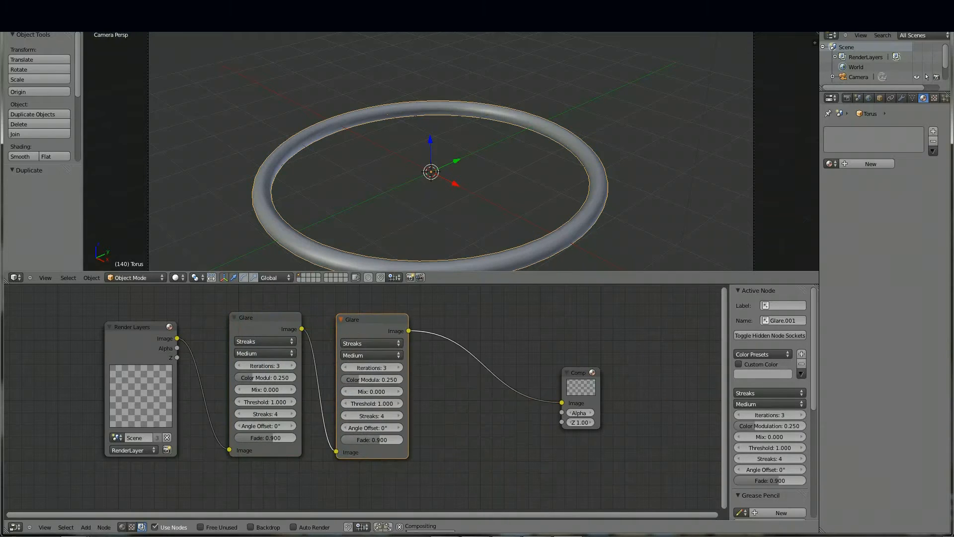
pyautogui.hotkey('shift', 'd')
pyautogui.click(477, 315)
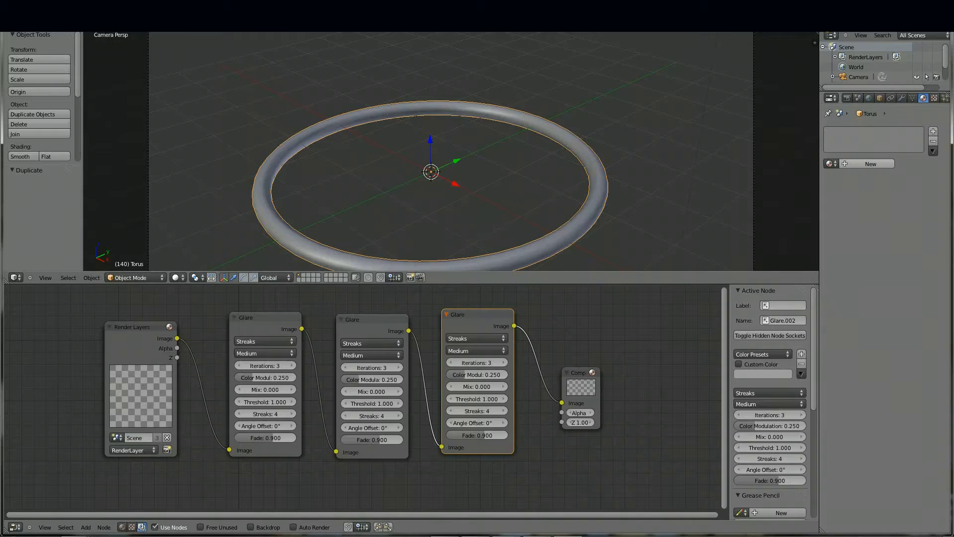
# Step: Create a new material for the torus and set its diffuse color to light red (R 1.000, G 0.317, B 0.342)
pyautogui.click(871, 164)
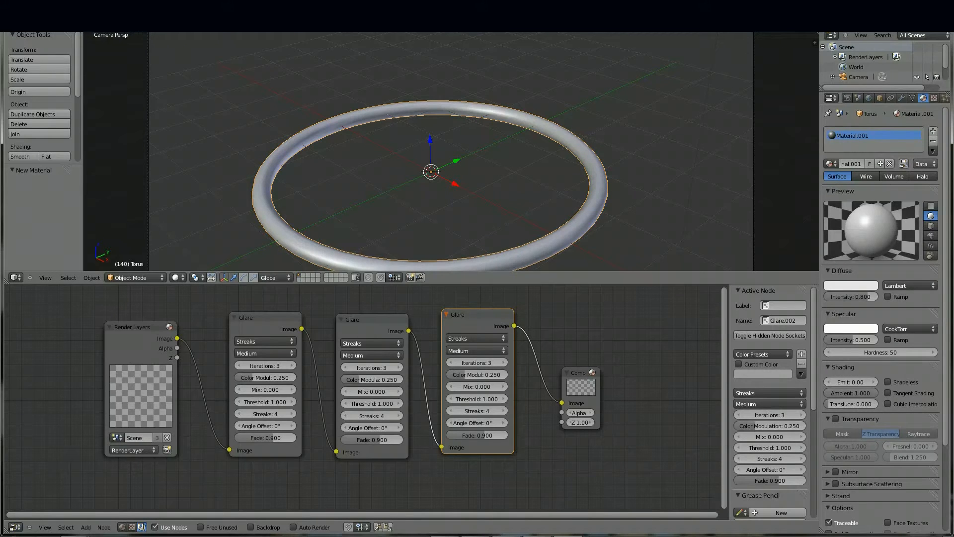
pyautogui.click(890, 163)
pyautogui.click(871, 163)
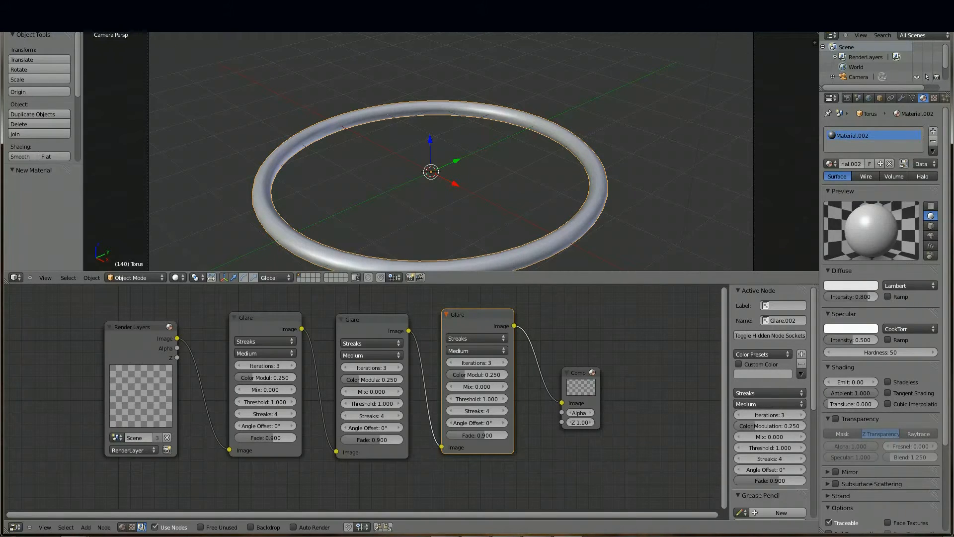
pyautogui.click(851, 285)
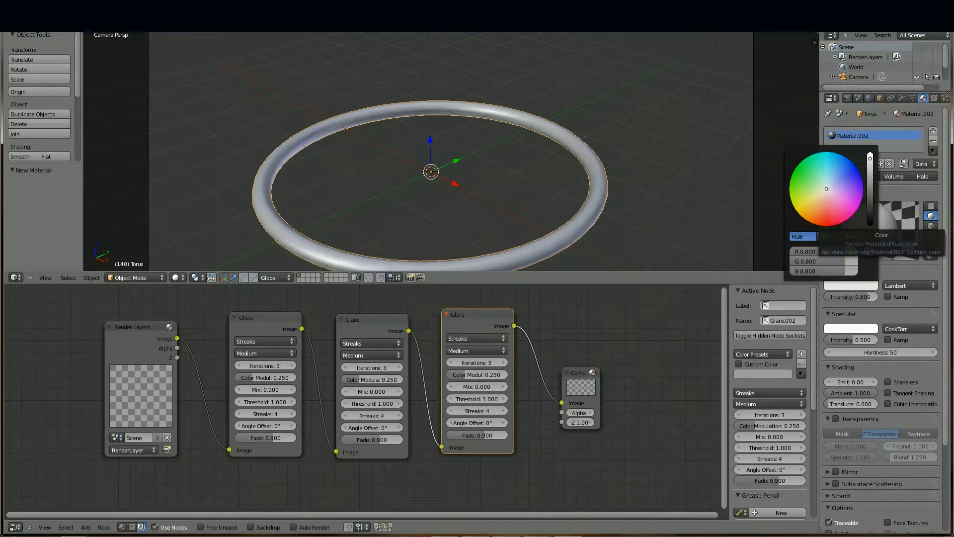
pyautogui.moveTo(826, 189); pyautogui.dragTo(828, 213)
pyautogui.scroll(4, 828, 214)
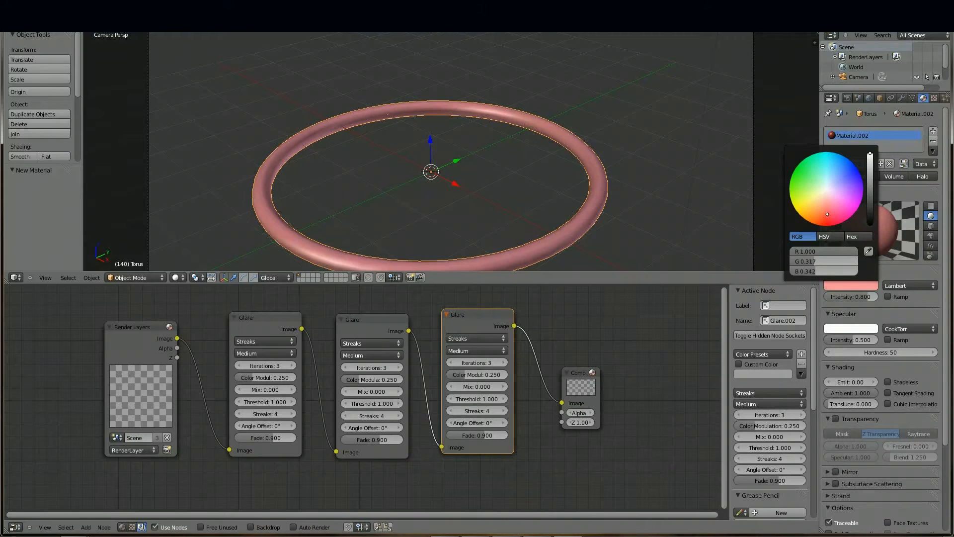
pyautogui.moveTo(828, 214)
pyautogui.mouseDown()
pyautogui.moveTo(829, 225)
pyautogui.moveTo(809, 221)
pyautogui.moveTo(839, 224)
pyautogui.moveTo(854, 212)
pyautogui.moveTo(860, 172)
pyautogui.moveTo(835, 159)
pyautogui.moveTo(821, 201)
pyautogui.moveTo(846, 158)
pyautogui.moveTo(845, 207)
pyautogui.moveTo(828, 214)
pyautogui.mouseUp()
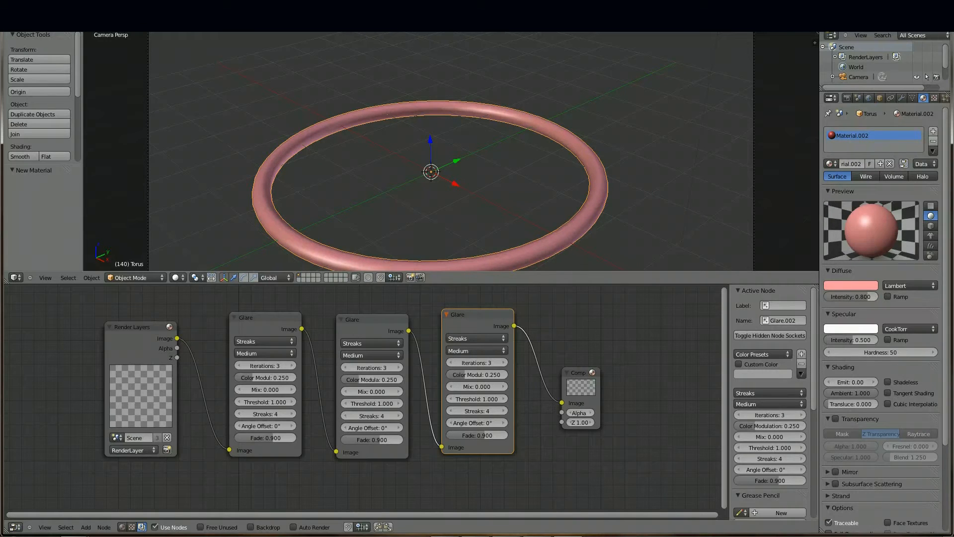
# Step: Set the torus material's Emit value to 5, keeping the specular color white
pyautogui.click(851, 329)
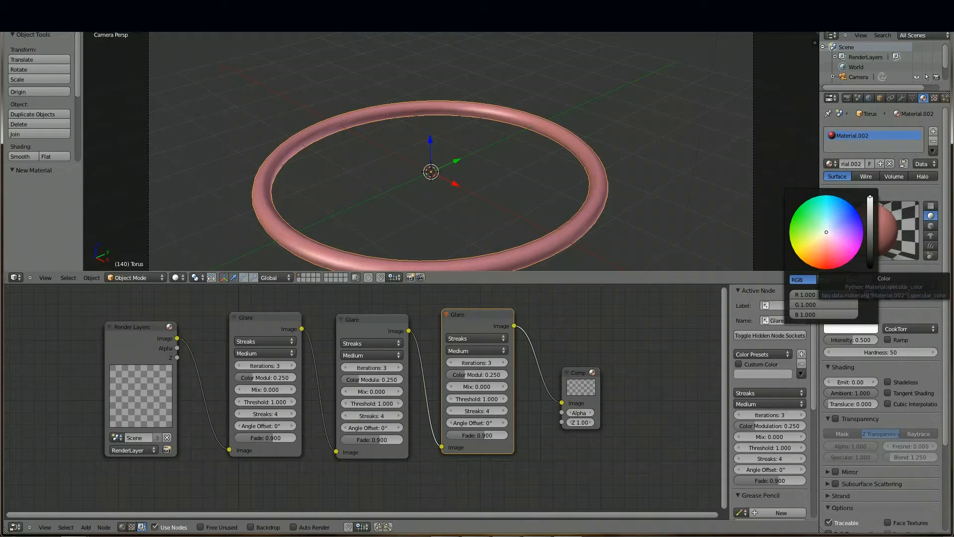
pyautogui.click(851, 329)
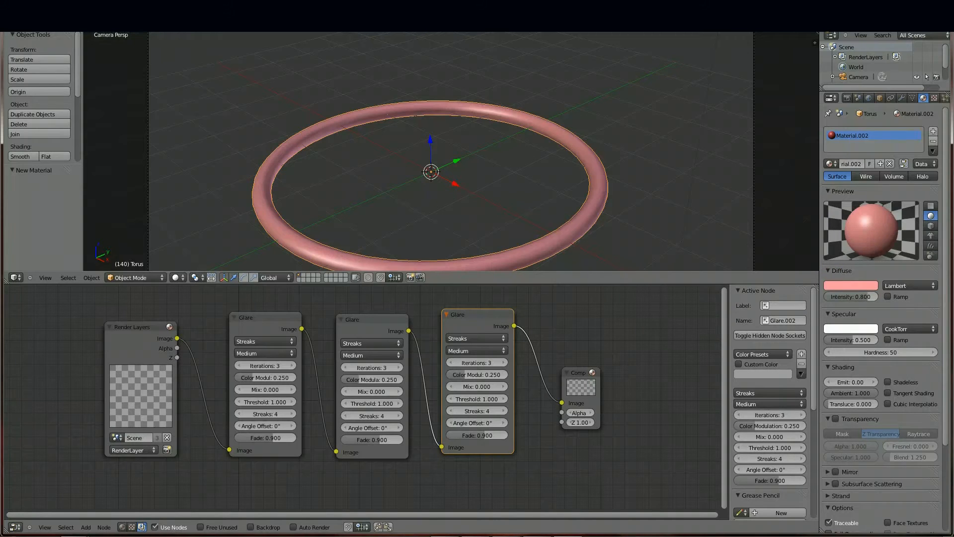
pyautogui.scroll(-2, 865, 340)
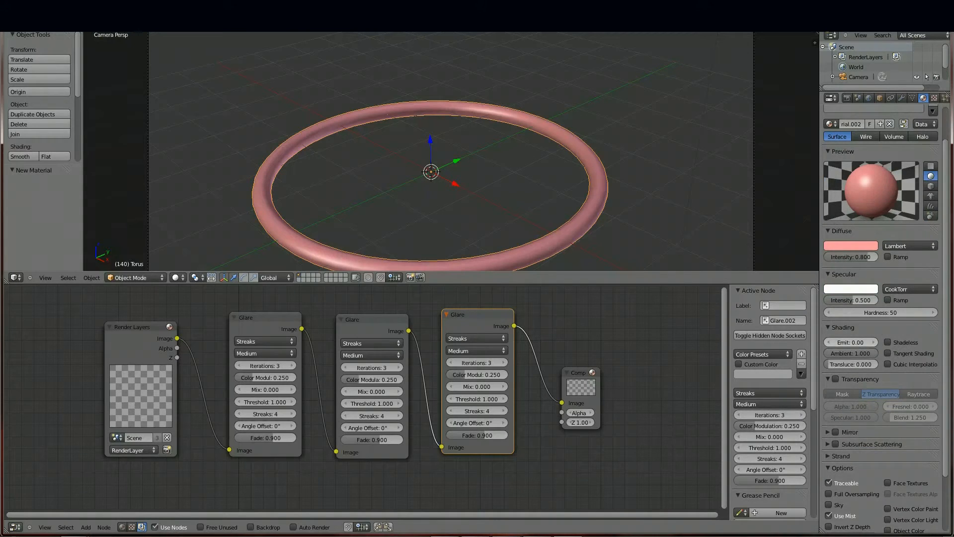
pyautogui.click(851, 342)
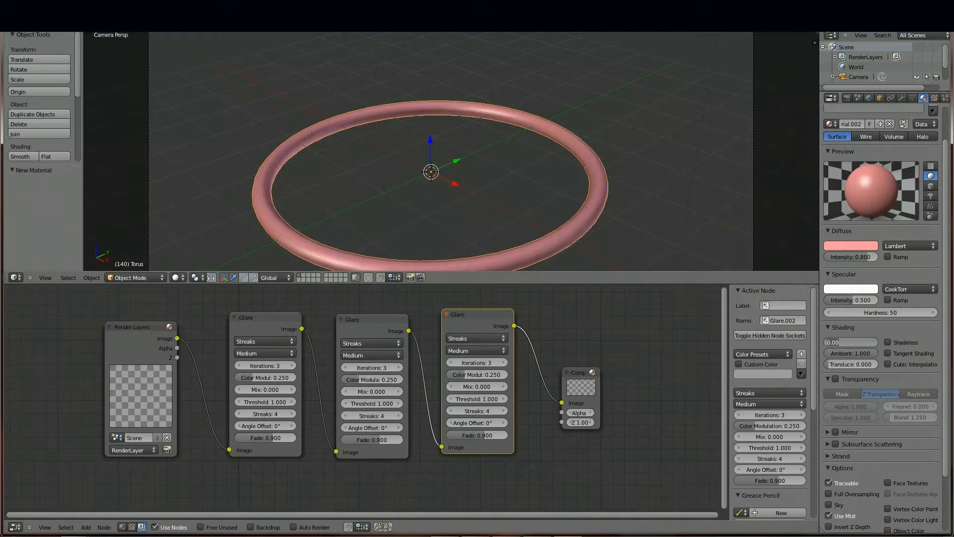
pyautogui.write('5')
pyautogui.press('Return')
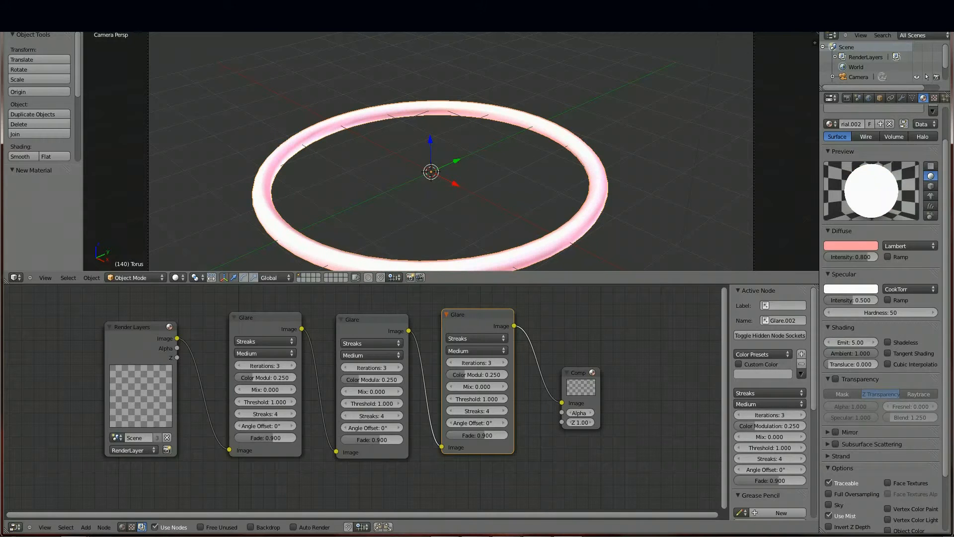
# Step: Set the glare type of the first and second Glare nodes in the chain to Fog Glow
pyautogui.click(476, 315)
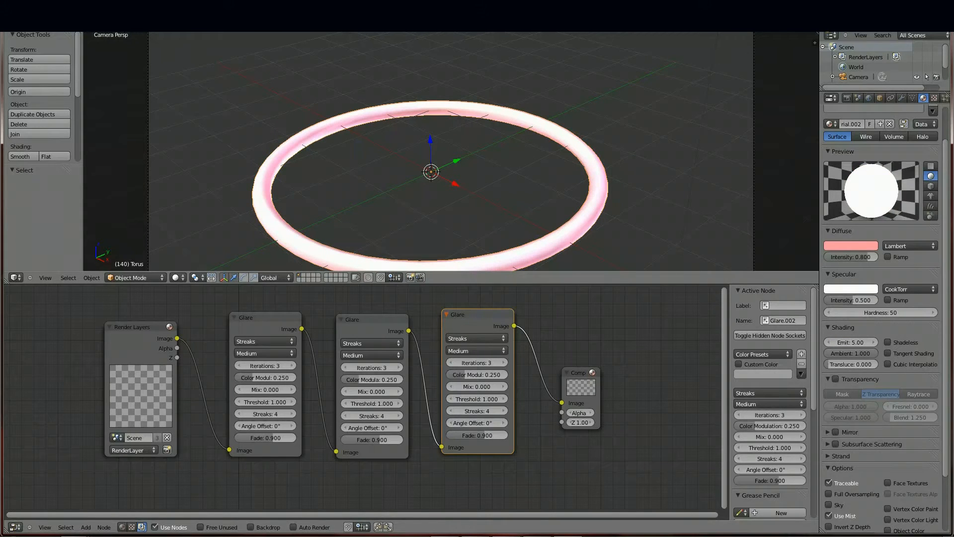
pyautogui.click(372, 320)
pyautogui.click(265, 317)
pyautogui.scroll(2, 476, 339)
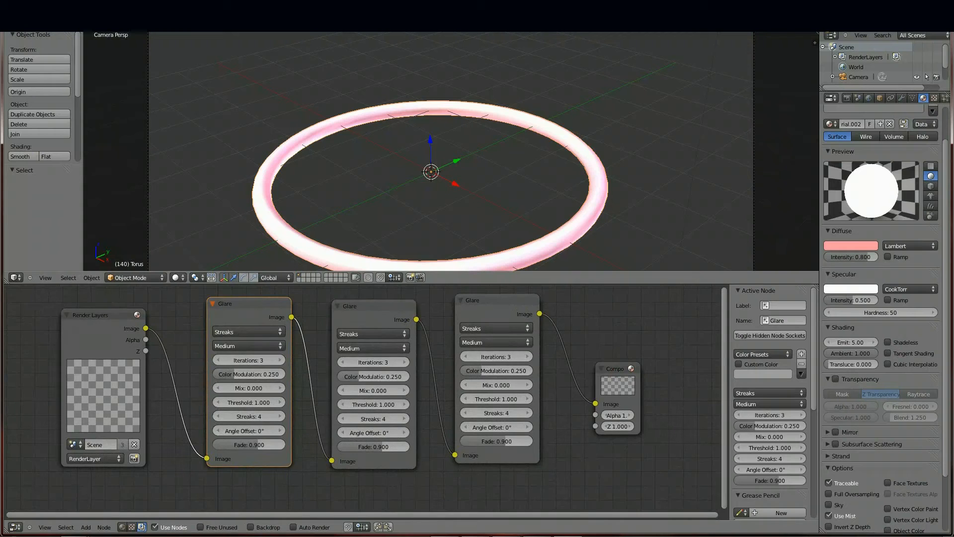
pyautogui.moveTo(477, 338)
pyautogui.mouseDown(button='middle')
pyautogui.moveTo(505, 341)
pyautogui.moveTo(469, 349)
pyautogui.mouseUp(button='middle')
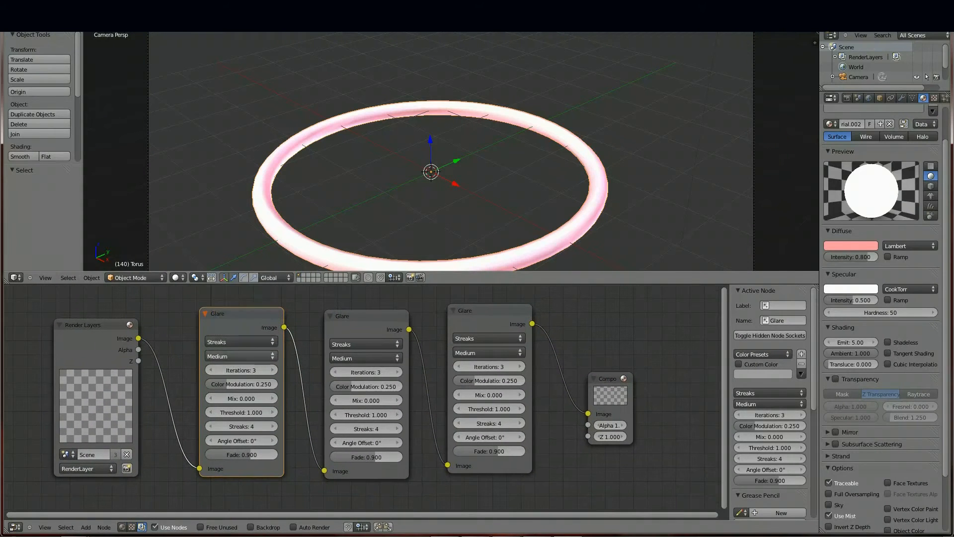
pyautogui.click(240, 342)
pyautogui.click(240, 306)
pyautogui.click(366, 344)
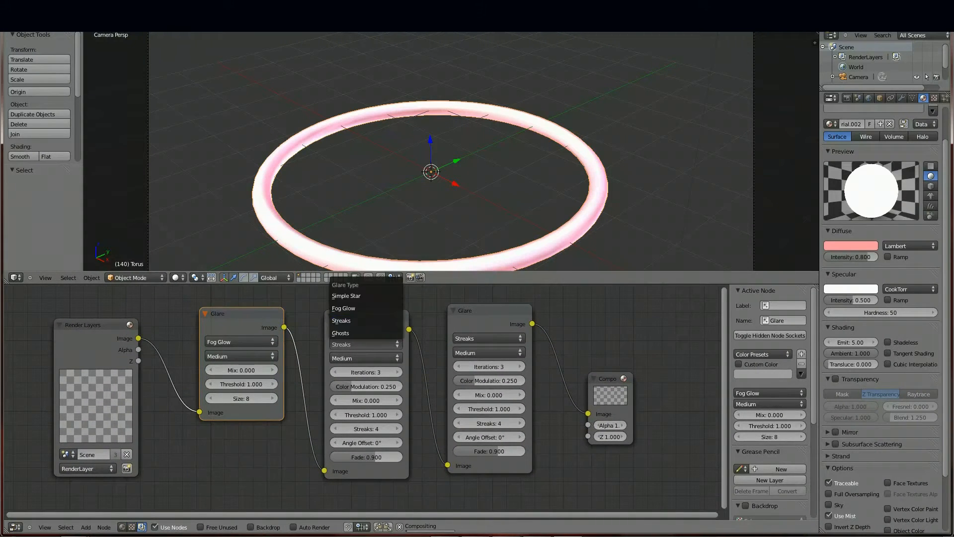
pyautogui.click(365, 308)
pyautogui.scroll(-3, 451, 151)
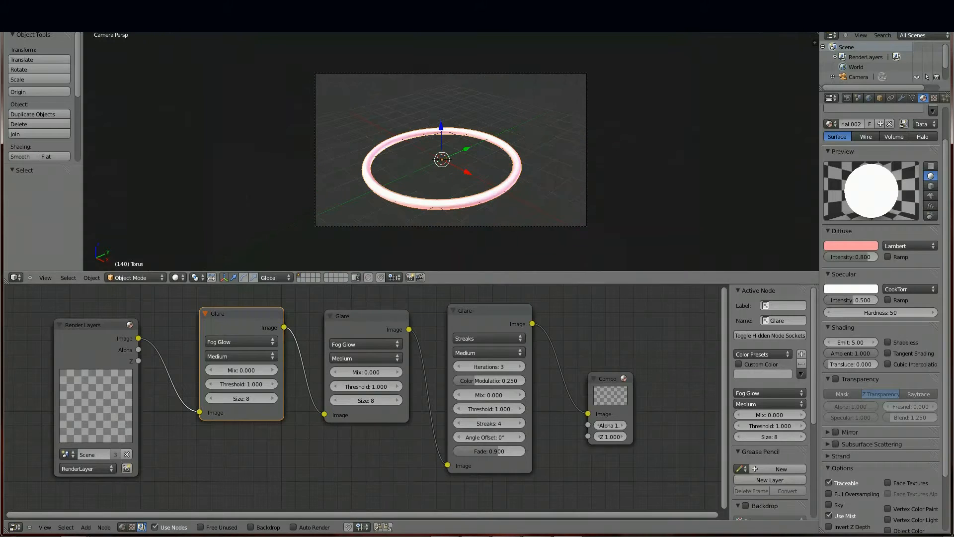
pyautogui.scroll(1, 450, 151)
# Step: Adjust the spacing of the Render Layers and Glare nodes slightly and render the image to check the glow
pyautogui.moveTo(365, 316)
pyautogui.mouseDown()
pyautogui.moveTo(388, 316)
pyautogui.moveTo(365, 317)
pyautogui.mouseUp()
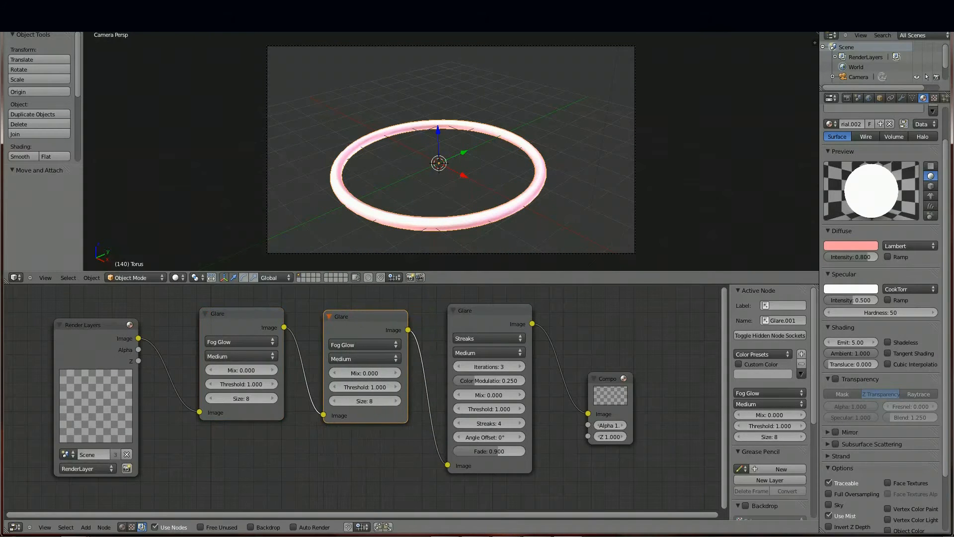
pyautogui.moveTo(490, 311); pyautogui.dragTo(496, 313)
pyautogui.moveTo(96, 325); pyautogui.dragTo(95, 324)
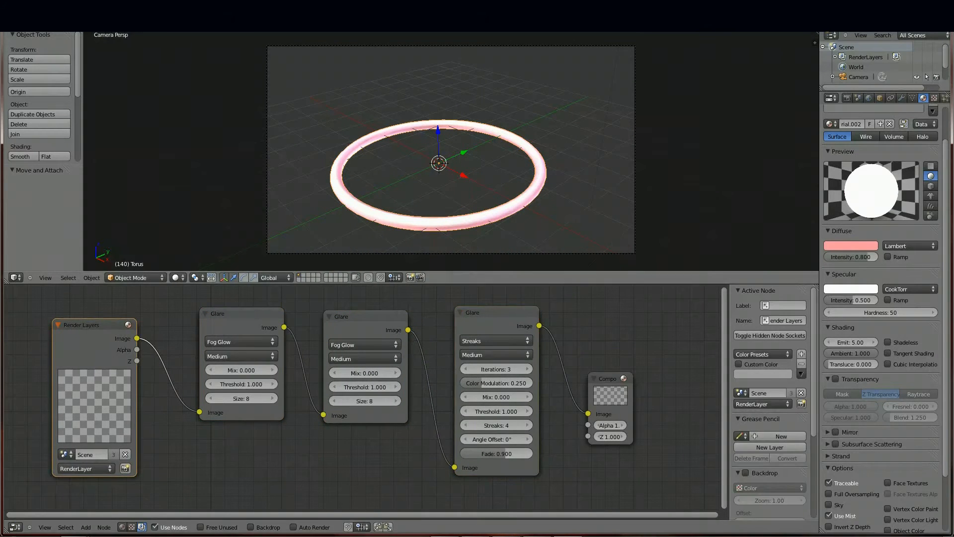
pyautogui.press('F12')
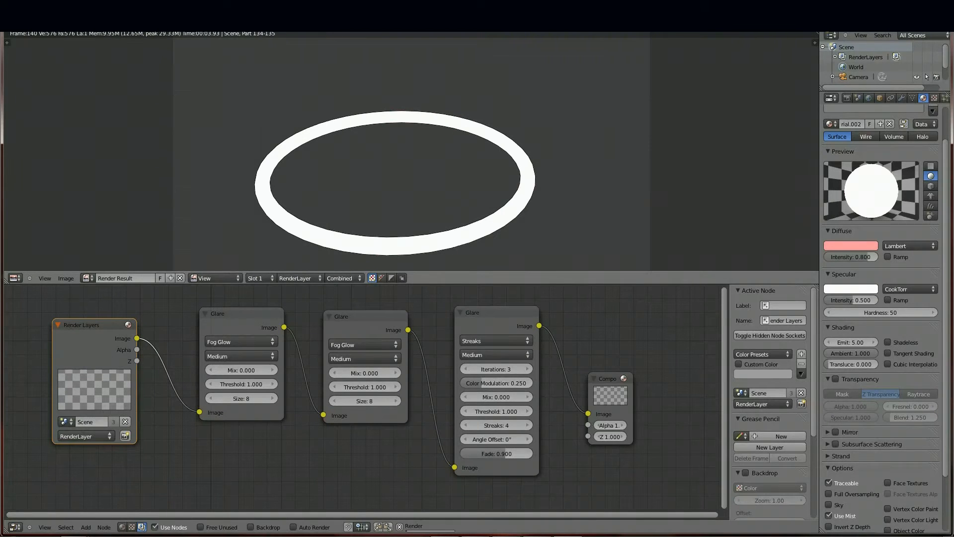
pyautogui.scroll(-1, 411, 149)
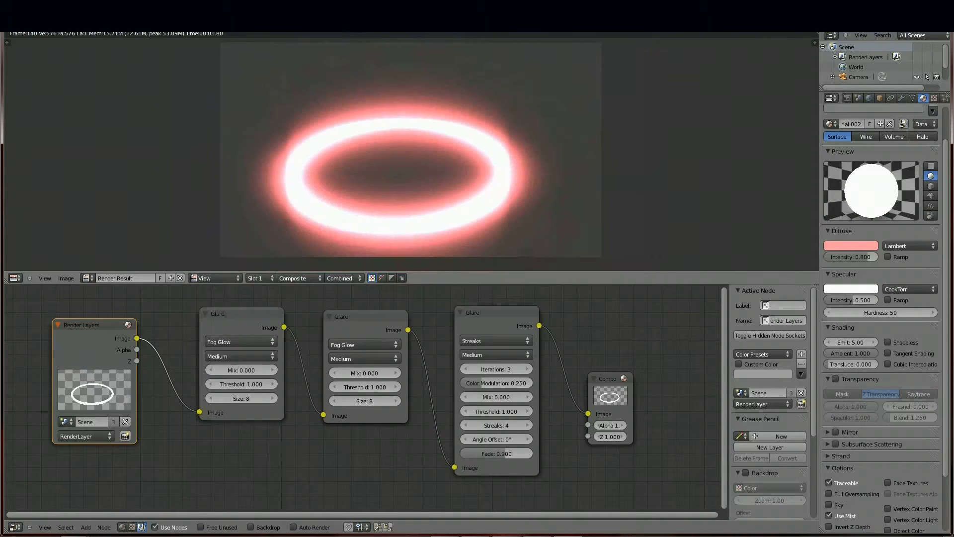
pyautogui.scroll(1, 411, 149)
# Step: Try a more saturated red diffuse color (R 1.000, G 0.146, B 0.172) on the torus material and render it
pyautogui.click(851, 245)
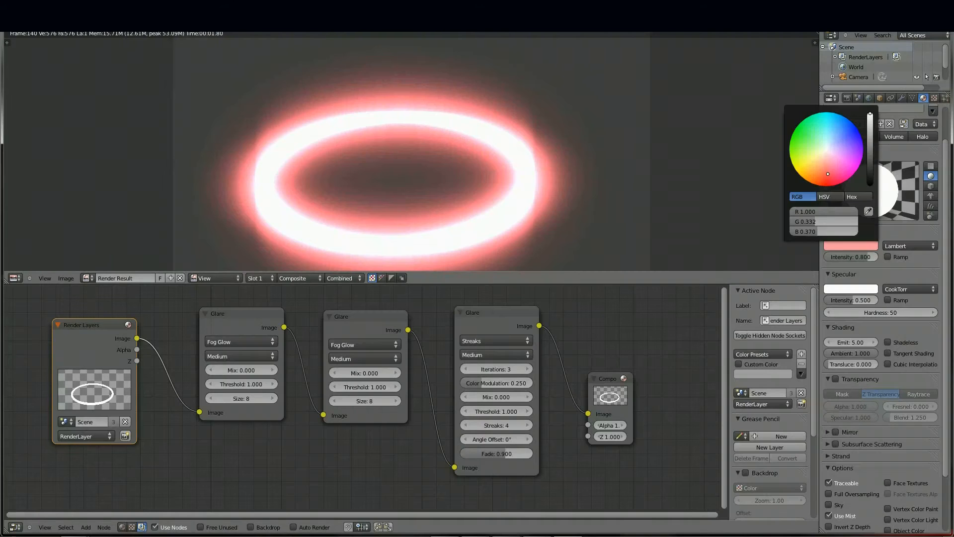
pyautogui.moveTo(829, 174); pyautogui.dragTo(825, 180)
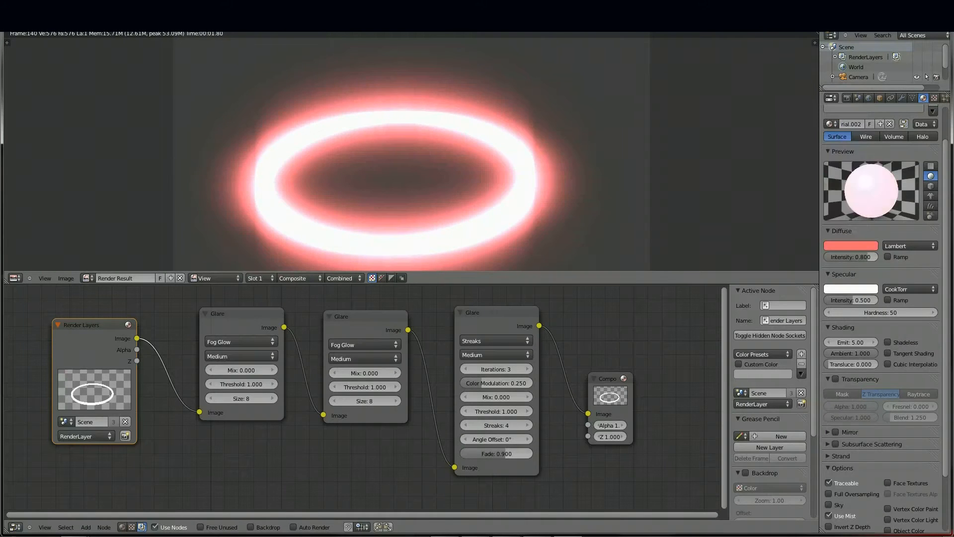
pyautogui.press('F12')
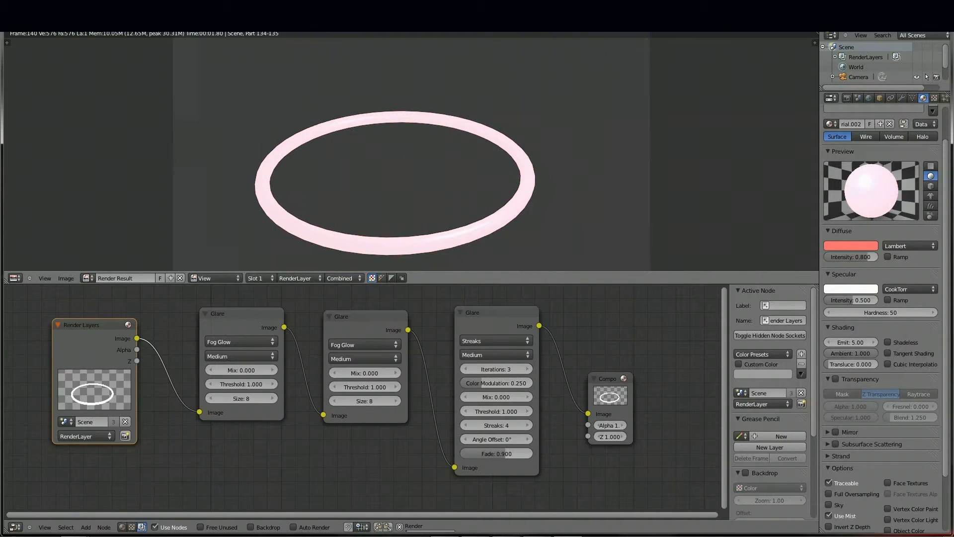
# Step: Set the torus material's diffuse color to light yellow and render the image again
pyautogui.click(851, 245)
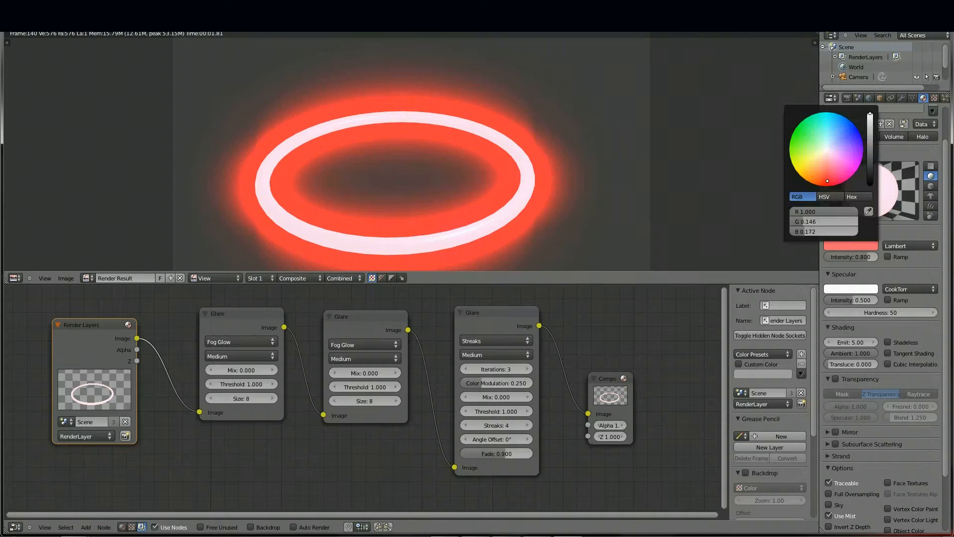
pyautogui.moveTo(825, 180); pyautogui.dragTo(803, 167)
pyautogui.press('F12')
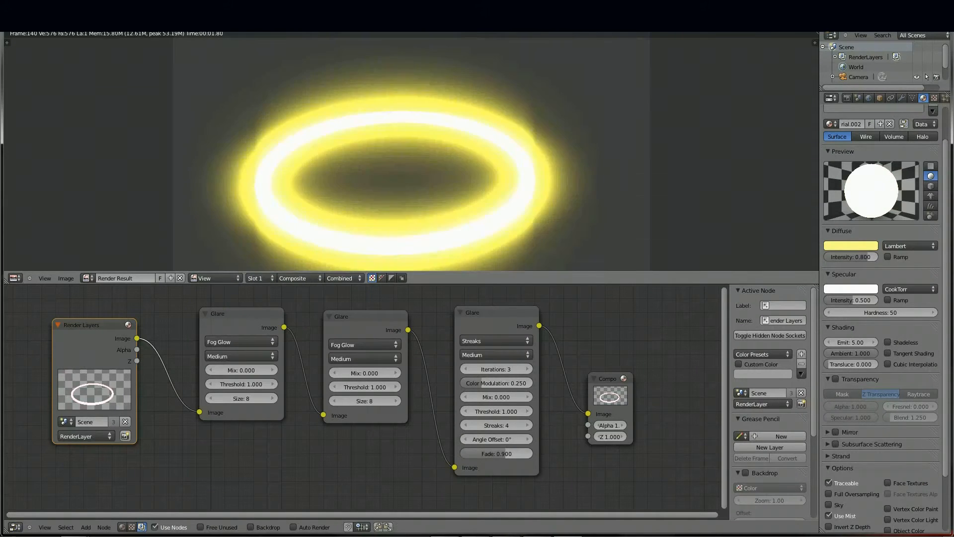
# Step: Delete the Streaks Glare node, link the second Fog Glow node's image output to the Composite node, and space out the remaining Glare nodes
pyautogui.moveTo(241, 314); pyautogui.dragTo(219, 327)
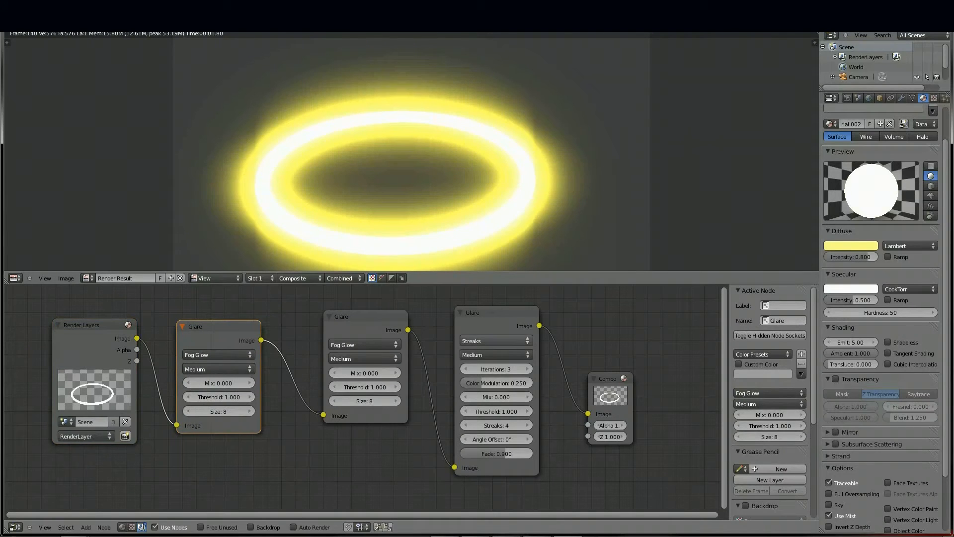
pyautogui.click(497, 313)
pyautogui.press('x')
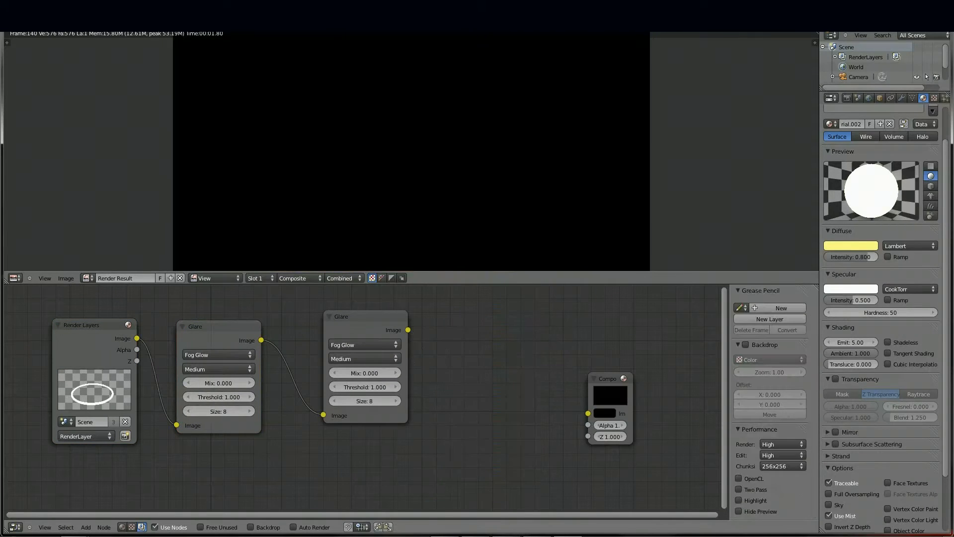
pyautogui.moveTo(408, 329); pyautogui.dragTo(588, 413)
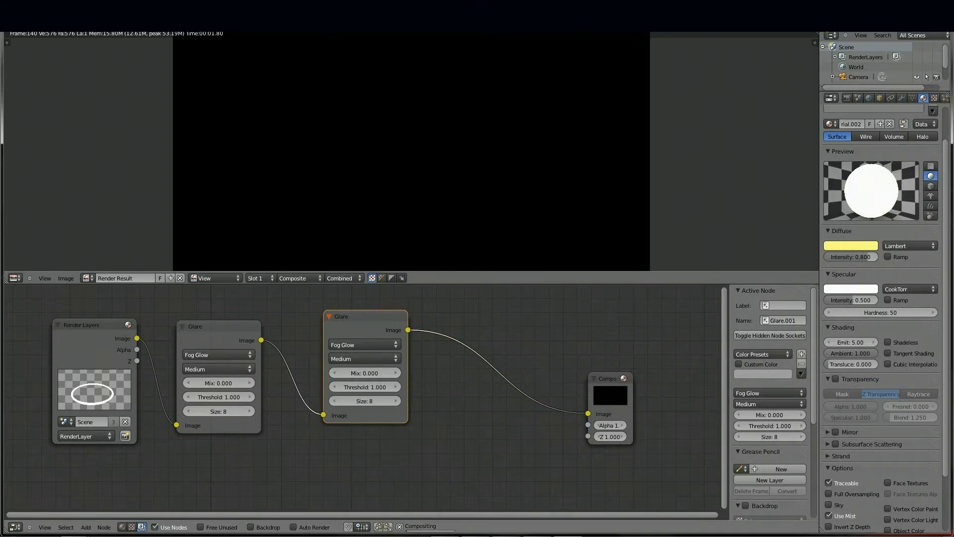
pyautogui.moveTo(365, 317); pyautogui.dragTo(440, 332)
pyautogui.moveTo(209, 326); pyautogui.dragTo(254, 317)
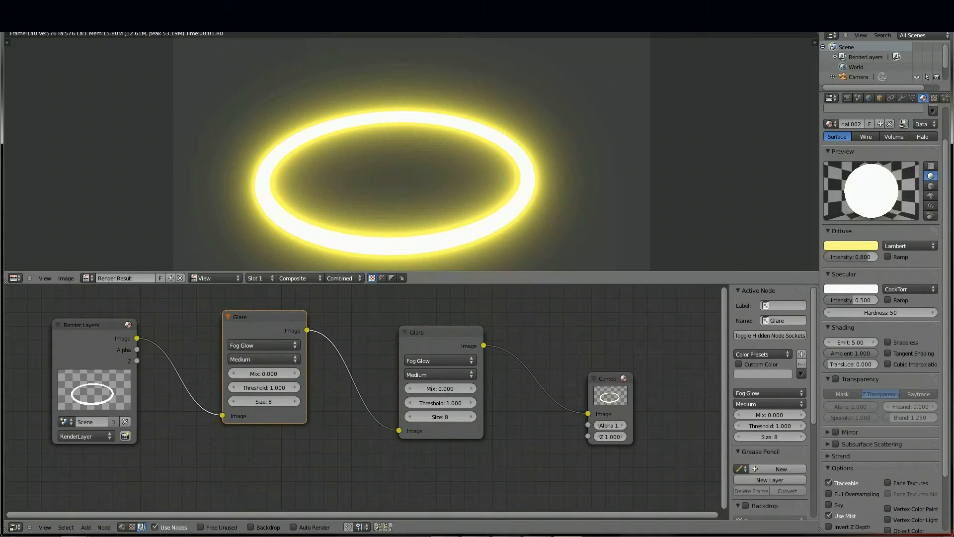
pyautogui.moveTo(398, 184); pyautogui.dragTo(411, 147, button='middle')
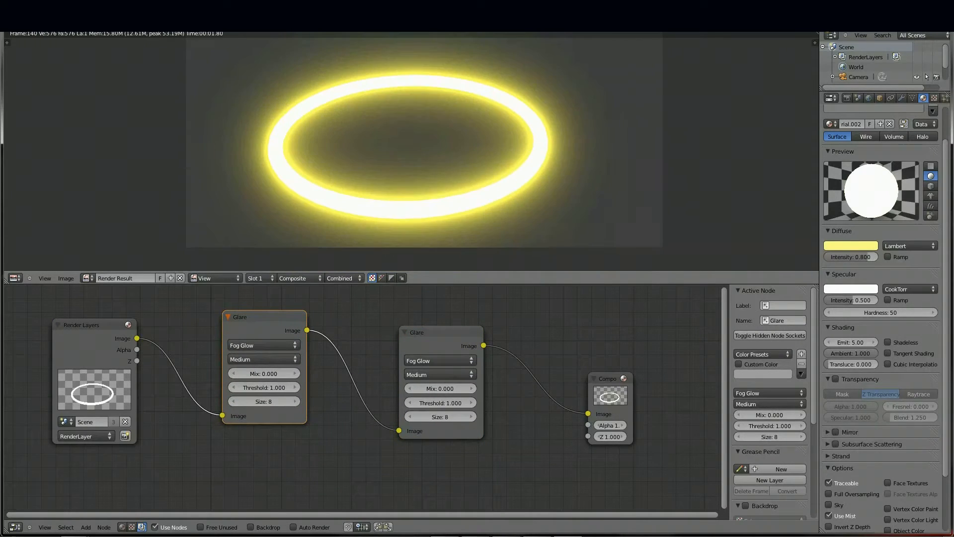
# Step: Set the world's horizon color to near black (R, G and B 0.01002), re-render, and return to the material settings
pyautogui.click(869, 98)
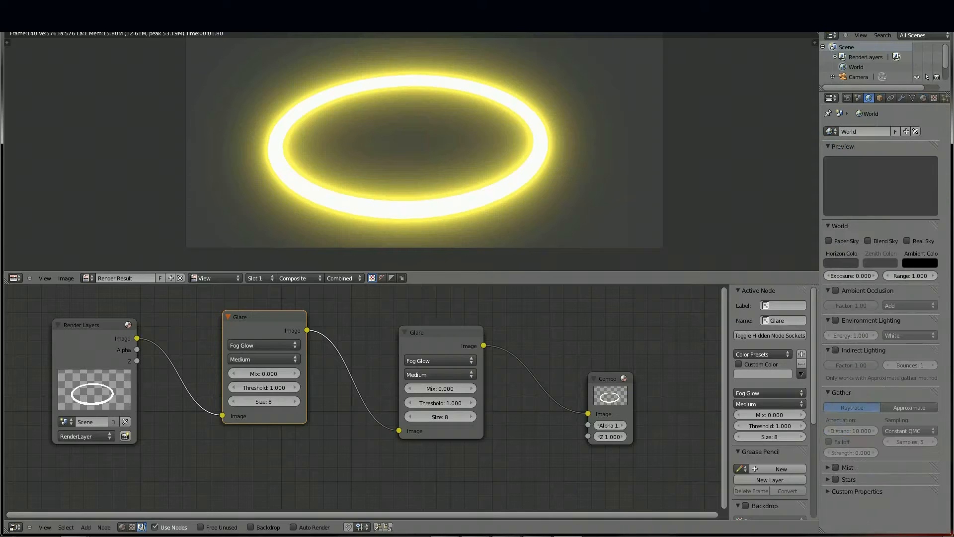
pyautogui.click(841, 263)
pyautogui.moveTo(849, 167); pyautogui.dragTo(848, 199)
pyautogui.click(842, 262)
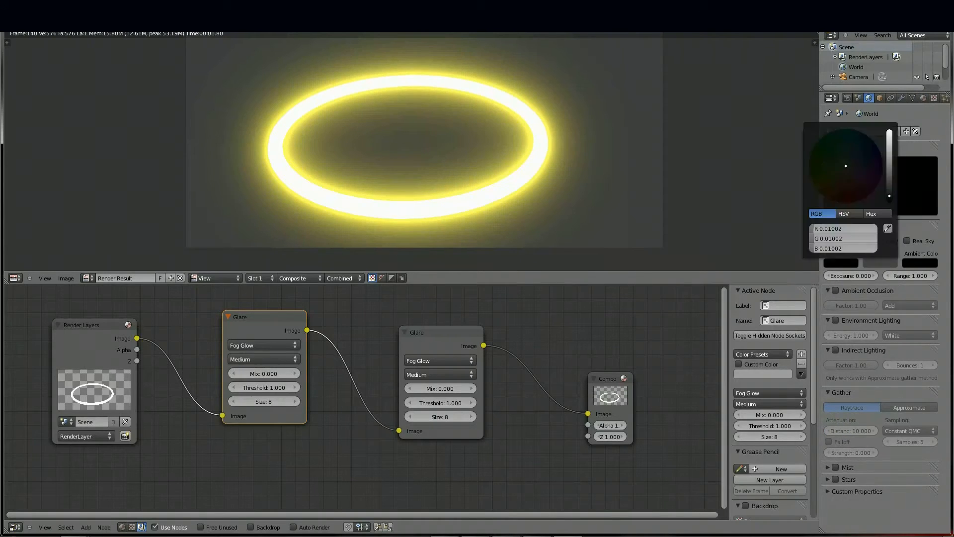
pyautogui.click(842, 262)
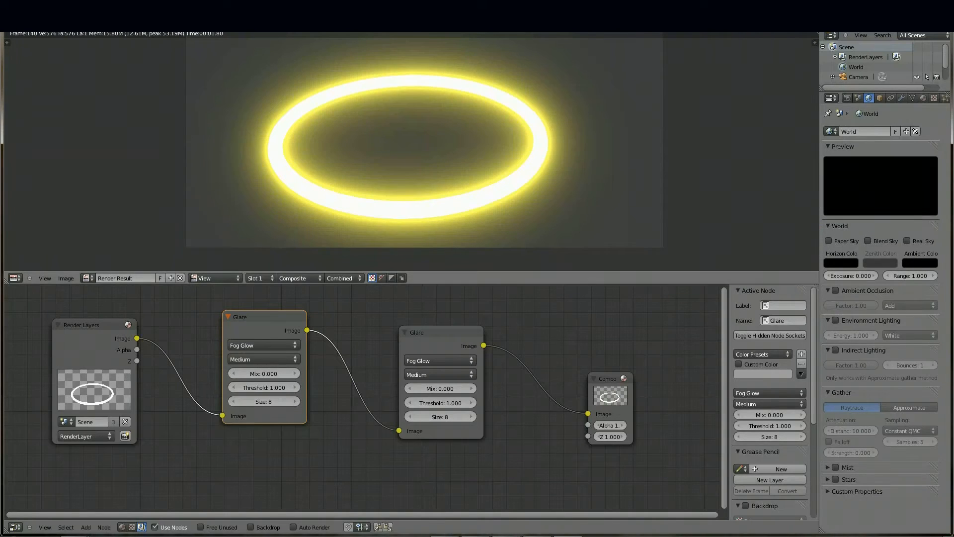
pyautogui.press('F12')
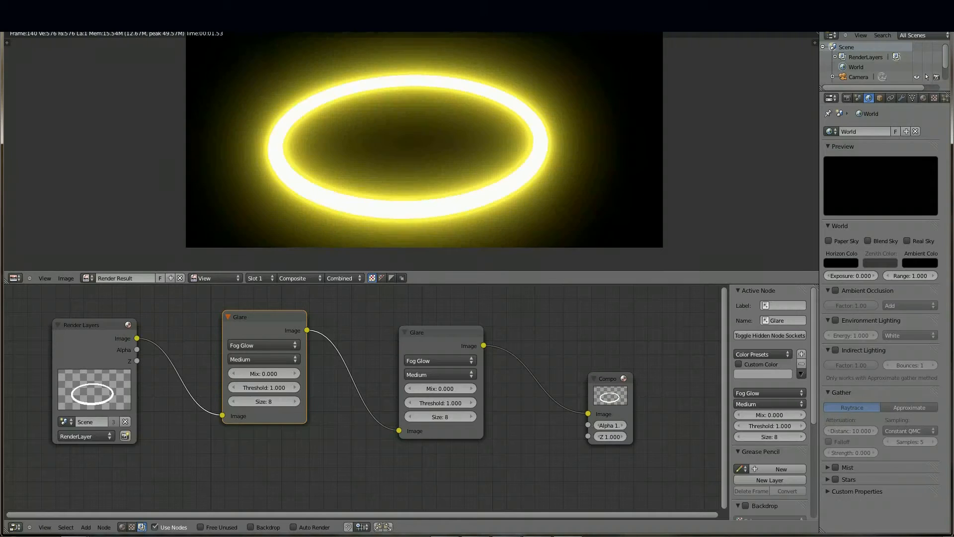
pyautogui.click(924, 98)
pyautogui.scroll(-1, 411, 149)
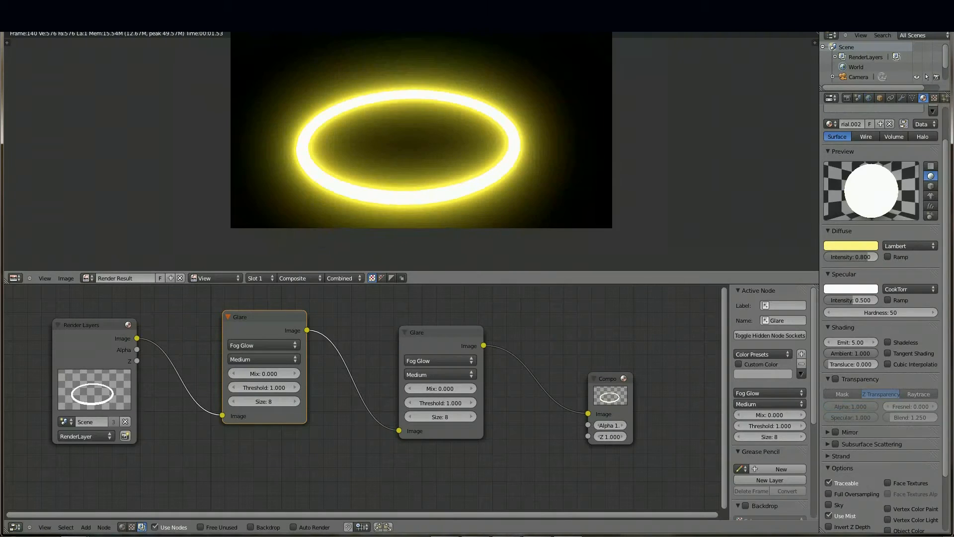
pyautogui.moveTo(412, 149); pyautogui.dragTo(336, 154, button='middle')
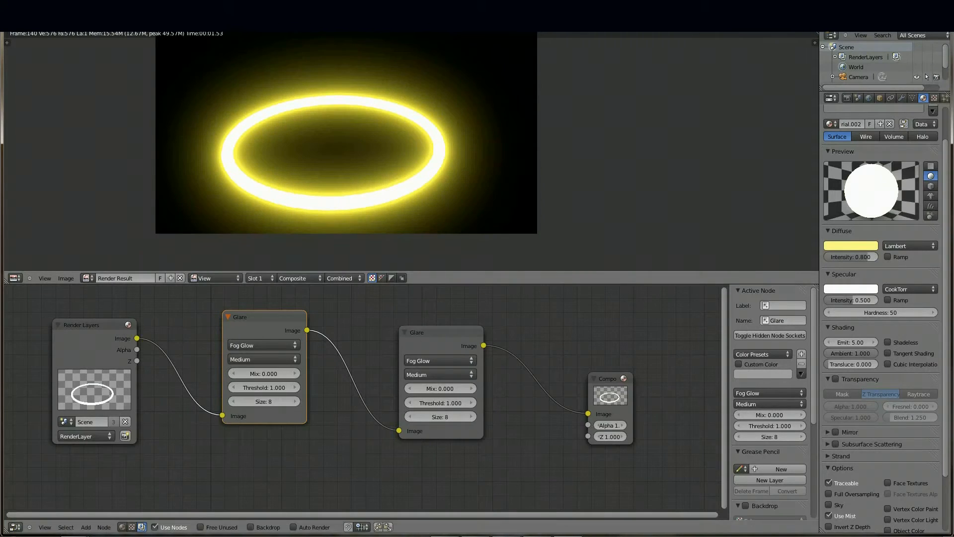
# Step: Move the second Glare node closer to the first and set the quality of both Glare nodes to High
pyautogui.moveTo(440, 332); pyautogui.dragTo(410, 316)
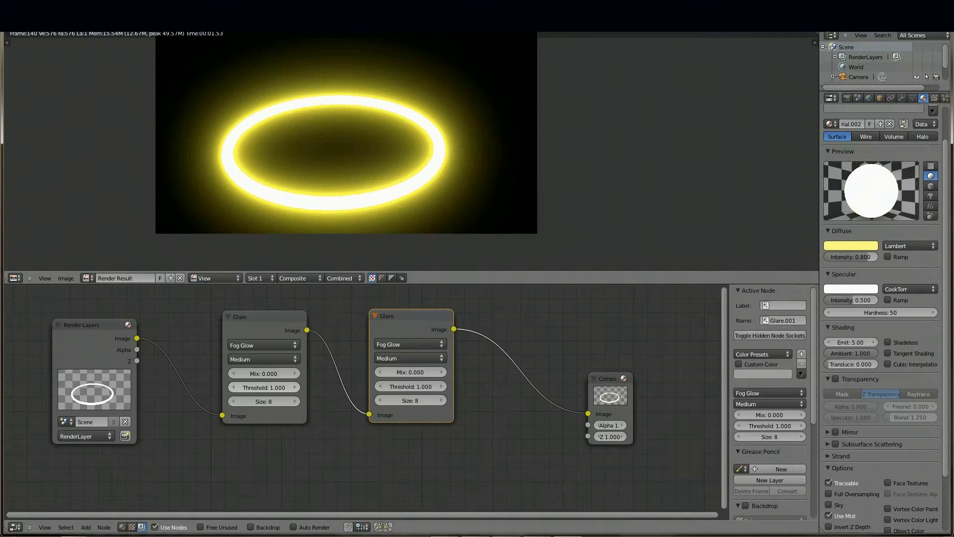
pyautogui.click(264, 359)
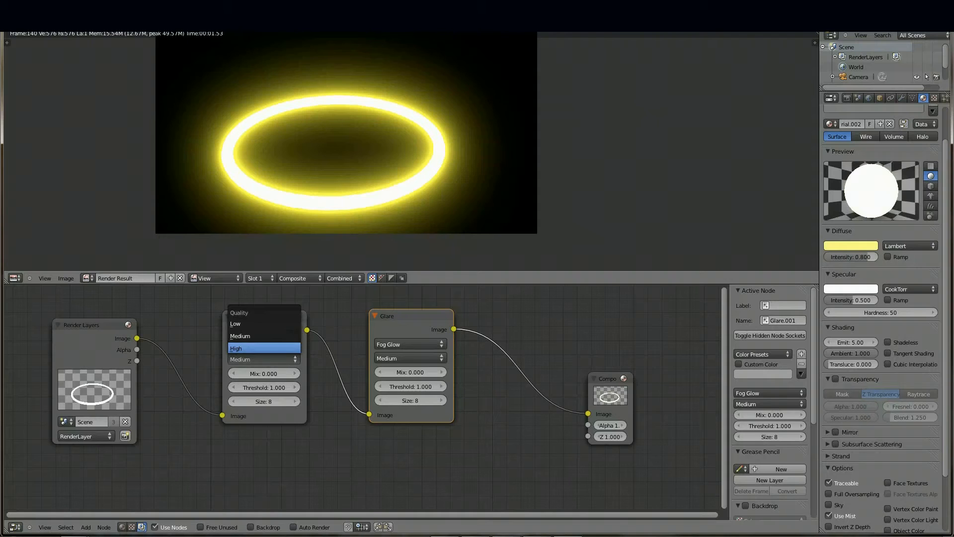
pyautogui.click(264, 348)
pyautogui.click(410, 358)
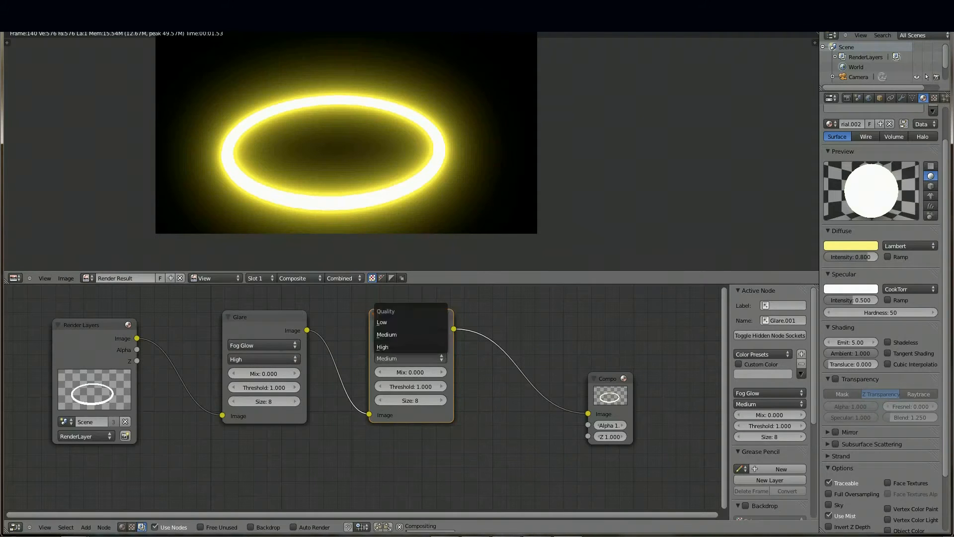
pyautogui.click(410, 358)
pyautogui.click(393, 347)
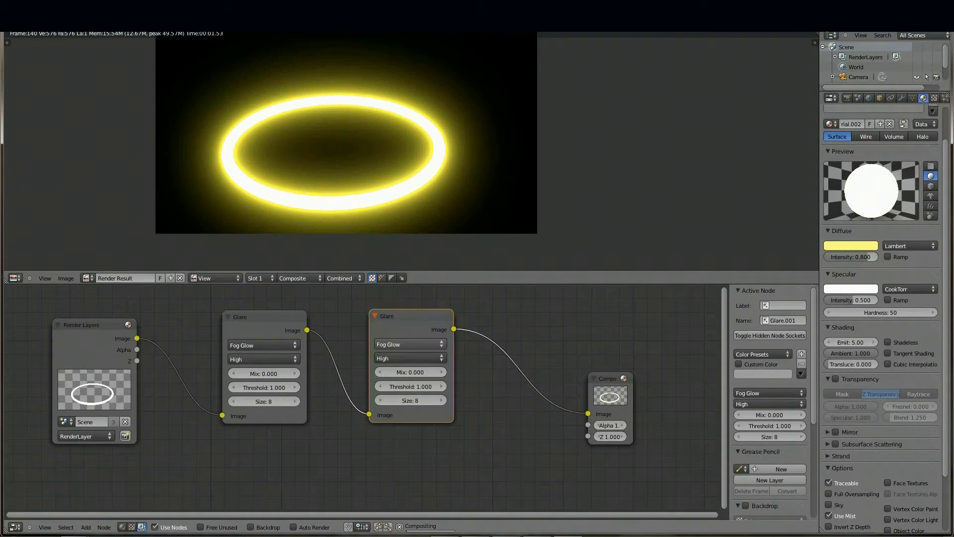
# Step: Try Low quality on the second Glare node to compare the glow, and switch it back to High
pyautogui.click(410, 358)
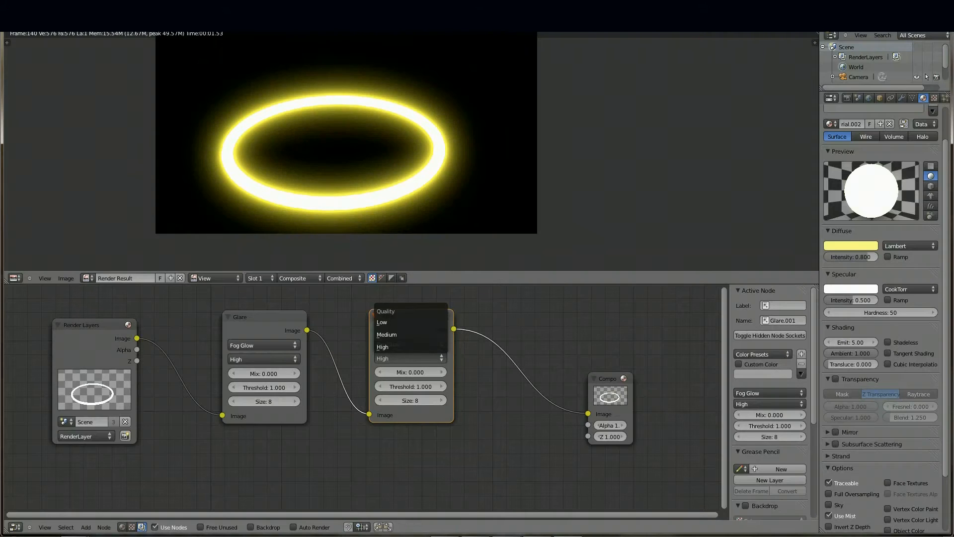
pyautogui.scroll(2, 384, 149)
pyautogui.scroll(-1, 383, 149)
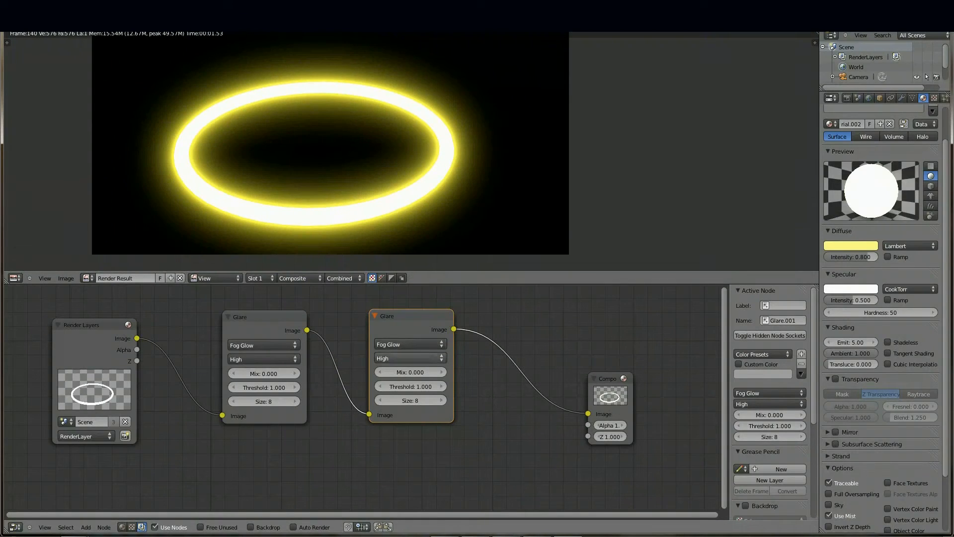
pyautogui.click(410, 357)
pyautogui.click(411, 337)
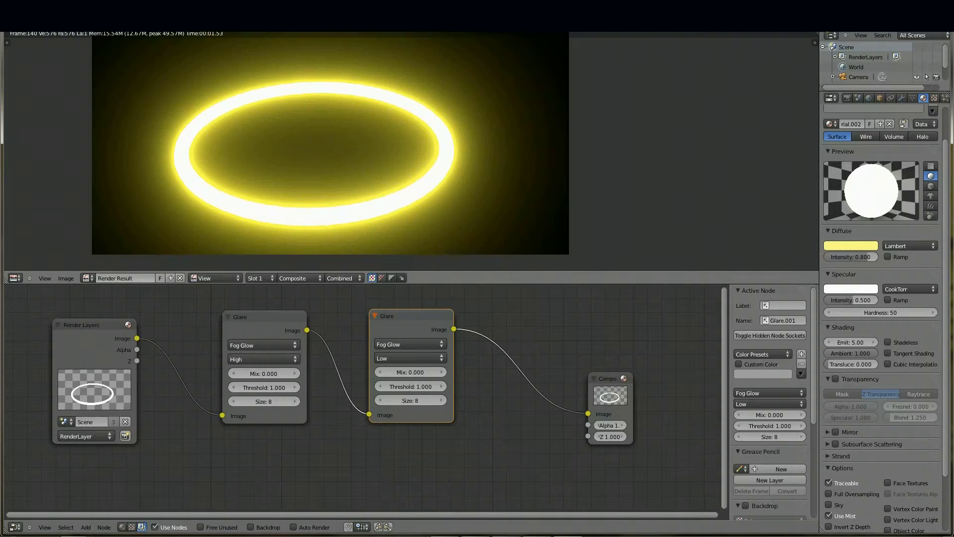
pyautogui.click(410, 358)
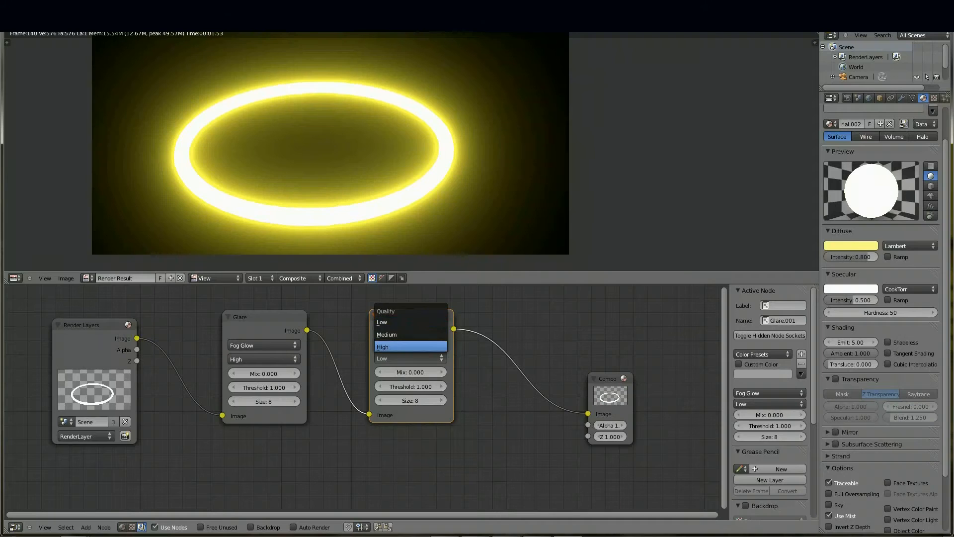
pyautogui.click(393, 347)
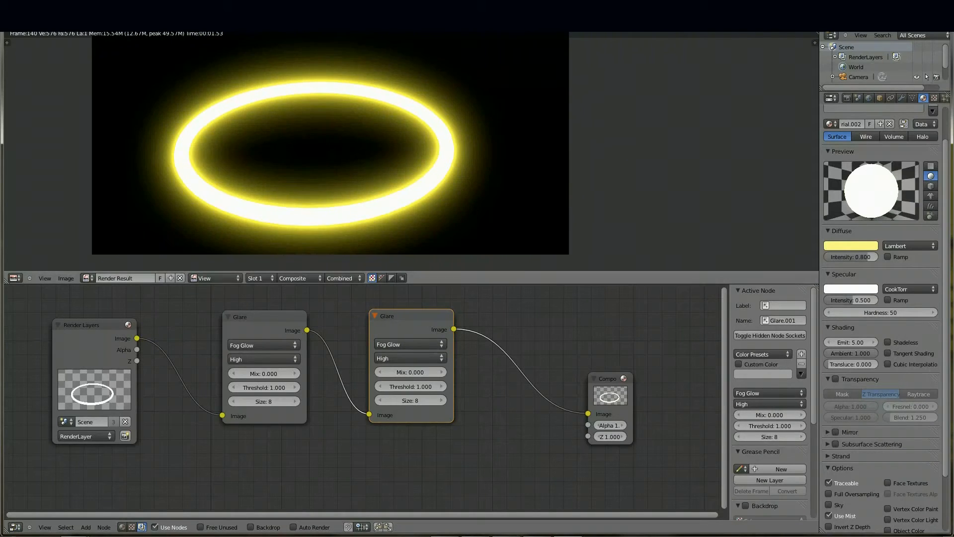
pyautogui.scroll(-1, 412, 149)
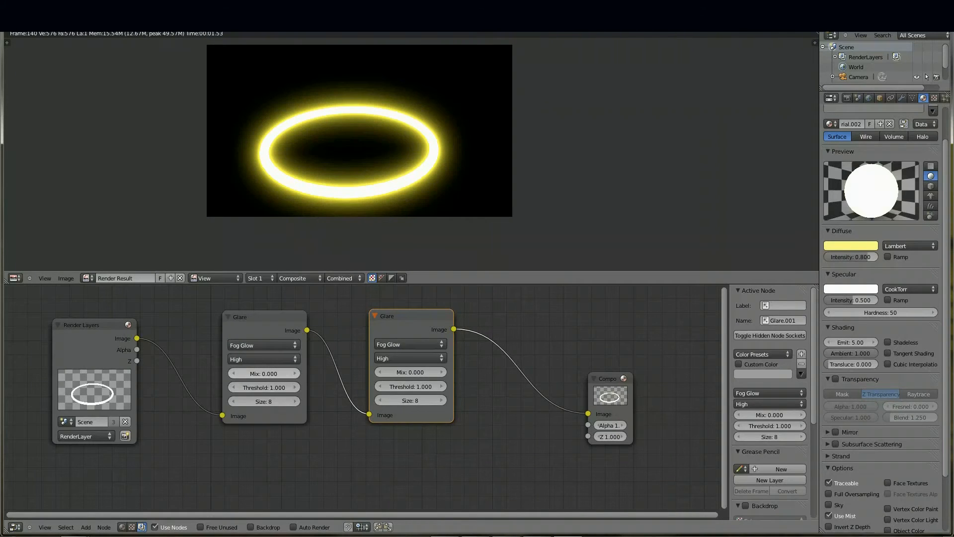
# Step: Try a Mix of 0.320 on the first Glare node and reset it to 0
pyautogui.moveTo(263, 374); pyautogui.dragTo(271, 373)
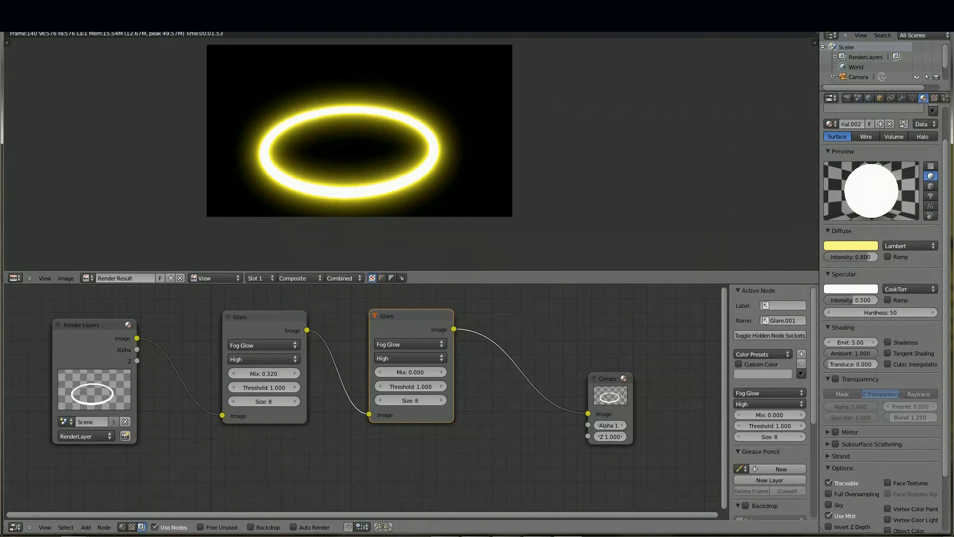
pyautogui.moveTo(263, 374); pyautogui.dragTo(237, 373)
pyautogui.click(264, 373)
pyautogui.write('00')
pyautogui.press('Return')
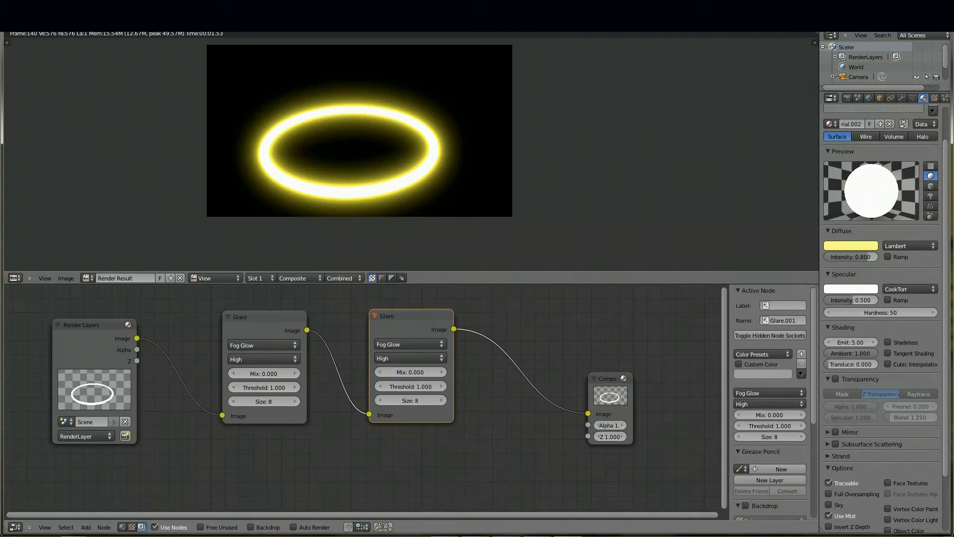
# Step: Set the size of the first Glare node to 6 and of the second Glare node to 9
pyautogui.click(295, 401)
pyautogui.click(441, 400)
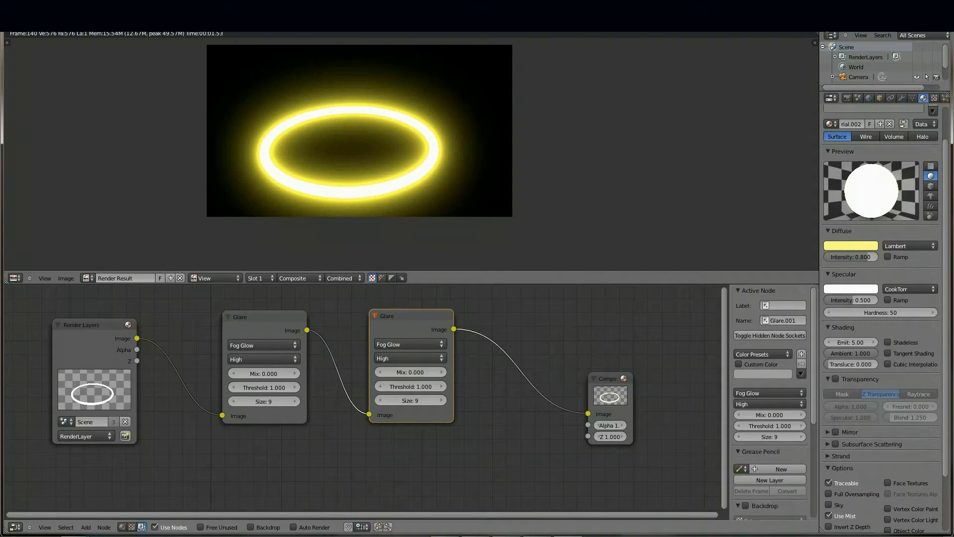
pyautogui.moveTo(264, 402); pyautogui.dragTo(233, 401)
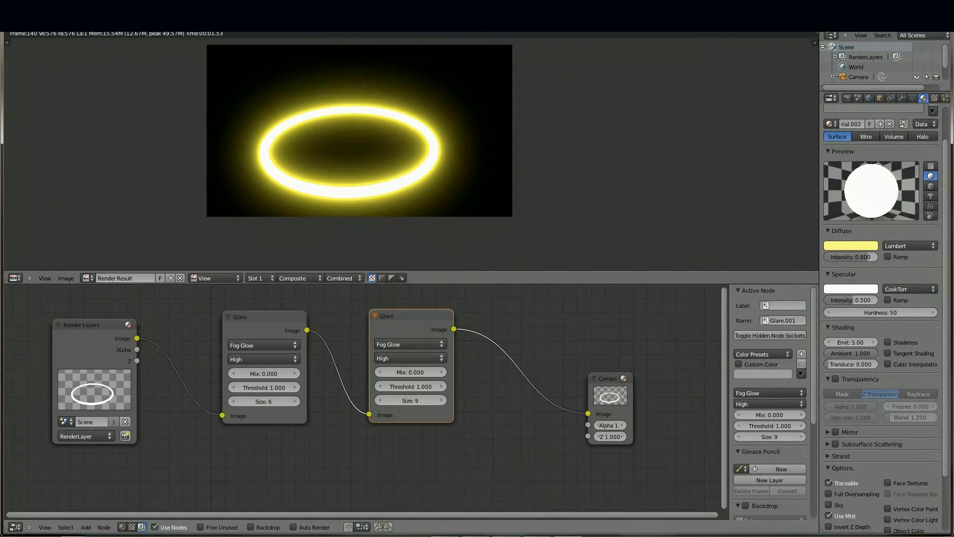
# Step: Rearrange the Render Layers node and both Glare nodes closer together, leaving free space before the Composite node
pyautogui.moveTo(94, 325); pyautogui.dragTo(67, 318)
pyautogui.moveTo(264, 317); pyautogui.dragTo(226, 316)
pyautogui.click(411, 316)
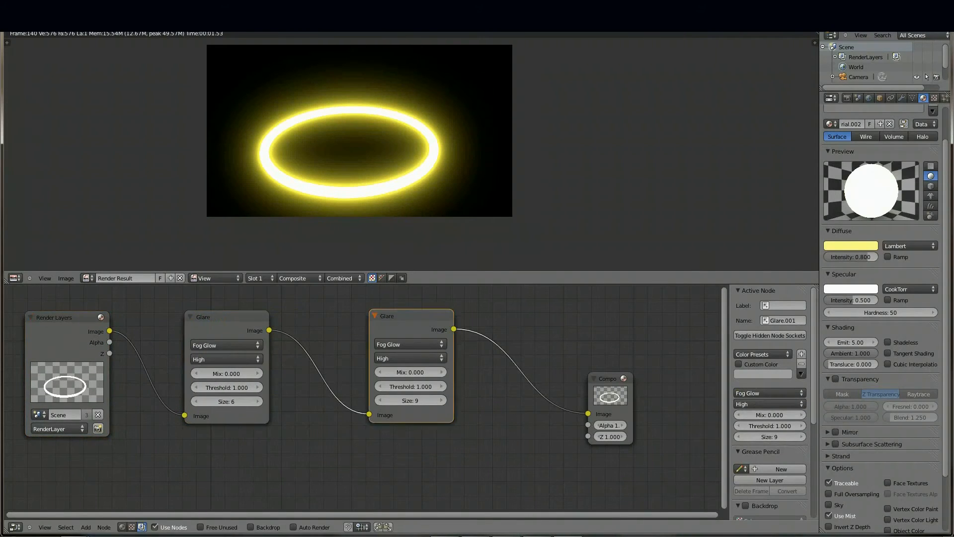
pyautogui.moveTo(411, 316); pyautogui.dragTo(411, 326)
pyautogui.click(225, 359)
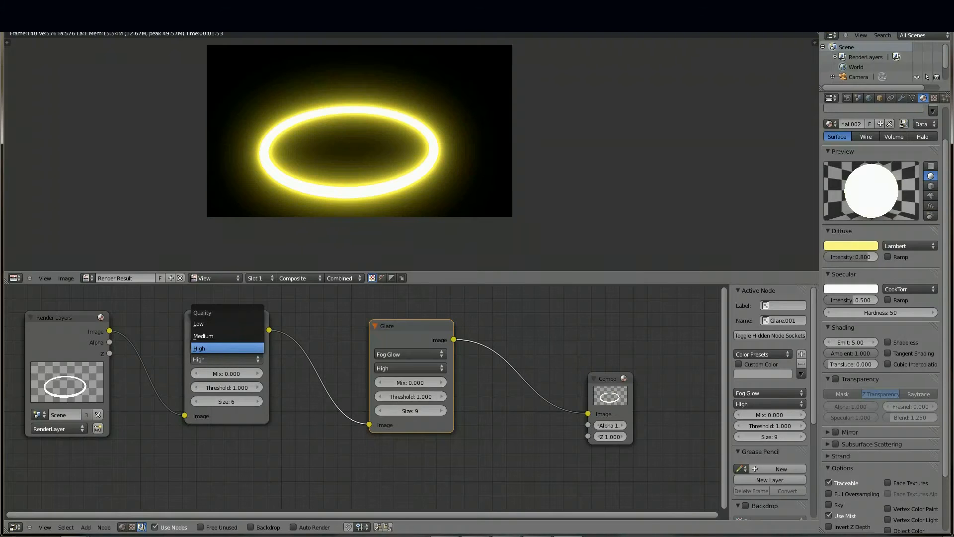
pyautogui.moveTo(226, 317); pyautogui.dragTo(209, 309)
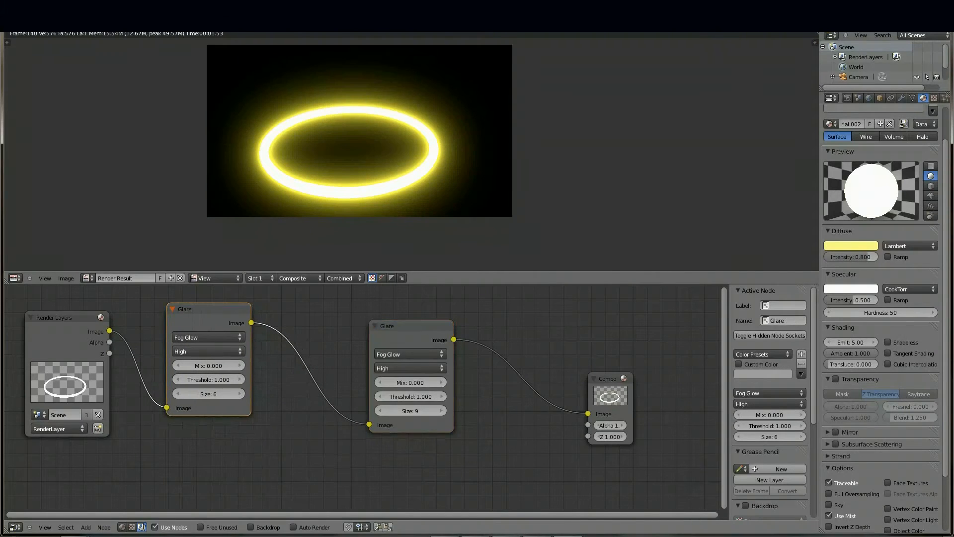
pyautogui.moveTo(411, 326); pyautogui.dragTo(341, 308)
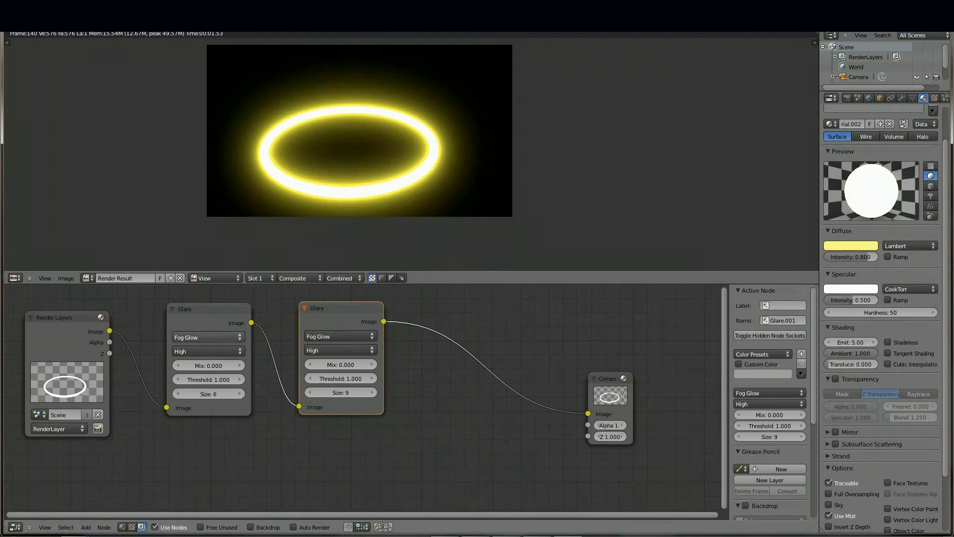
pyautogui.click(206, 337)
pyautogui.click(209, 300)
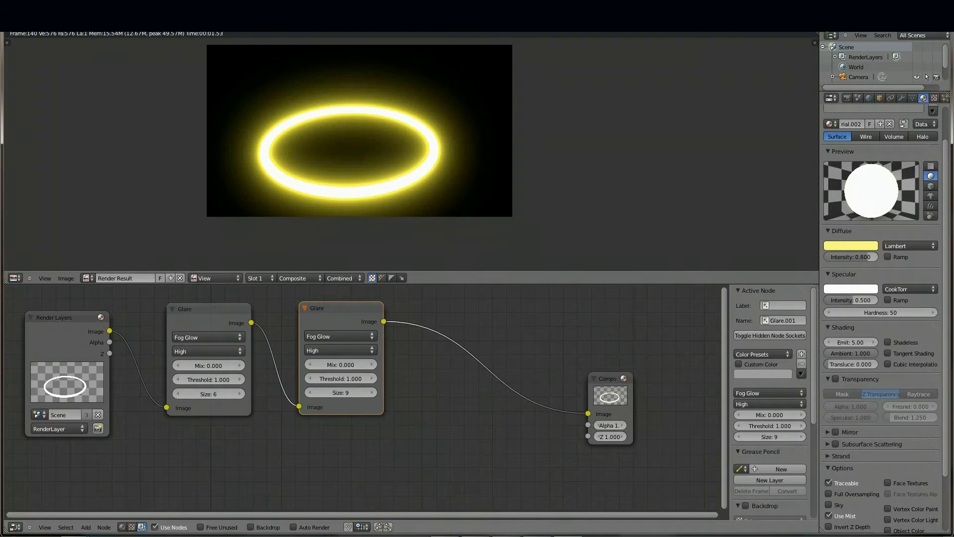
# Step: Try a duplicate of the second Glare node before the Composite node with its type set to Streaks, and delete it
pyautogui.moveTo(251, 322); pyautogui.dragTo(367, 438)
pyautogui.hotkey('shift', 'd')
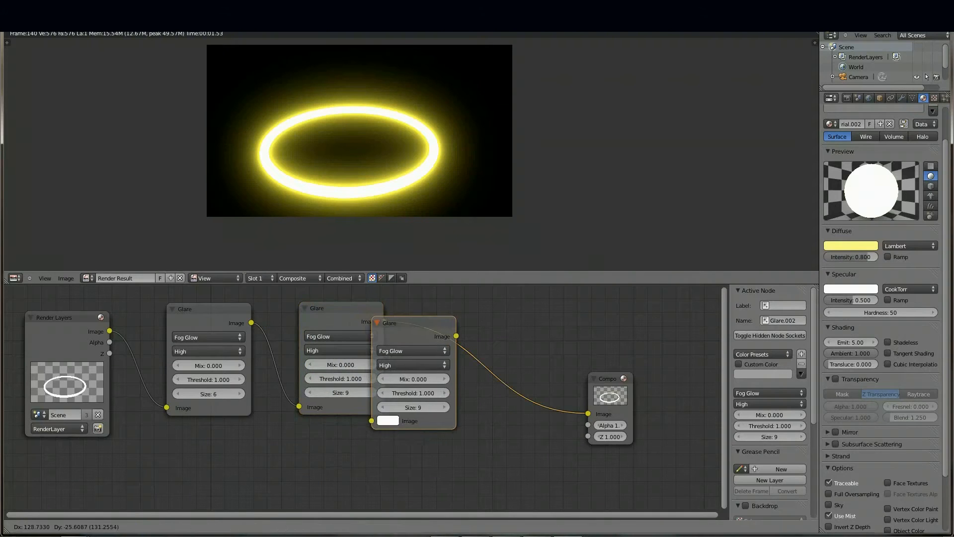
pyautogui.click(497, 343)
pyautogui.click(497, 341)
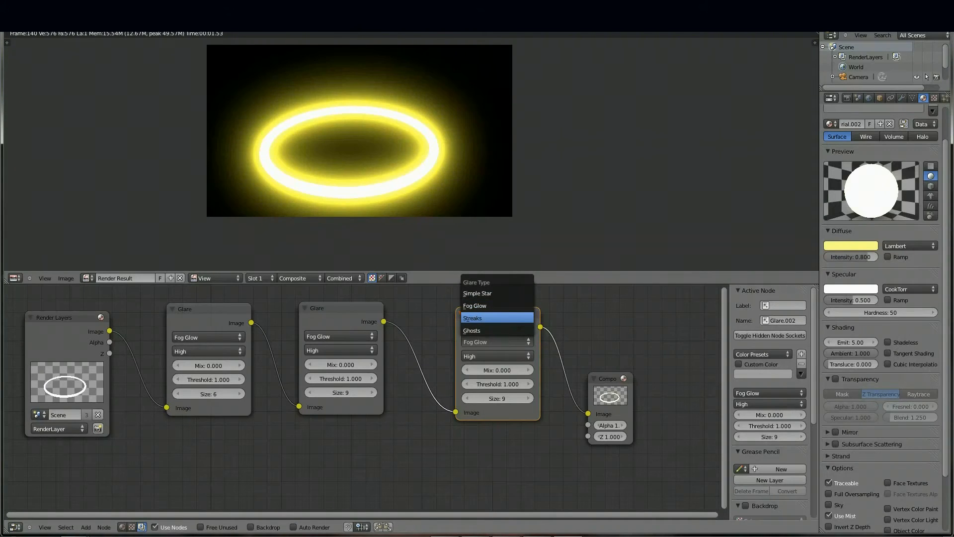
pyautogui.click(497, 318)
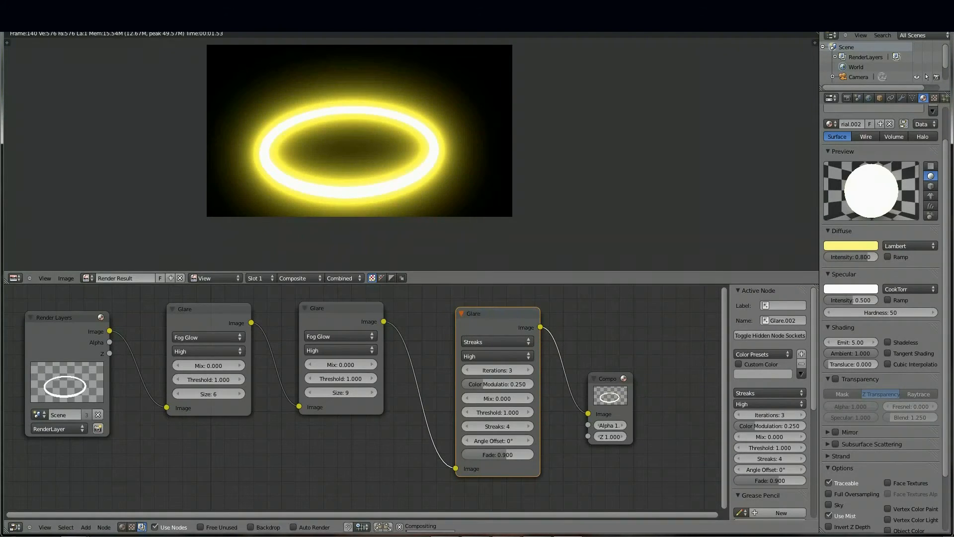
pyautogui.press('x')
pyautogui.scroll(-4, 412, 151)
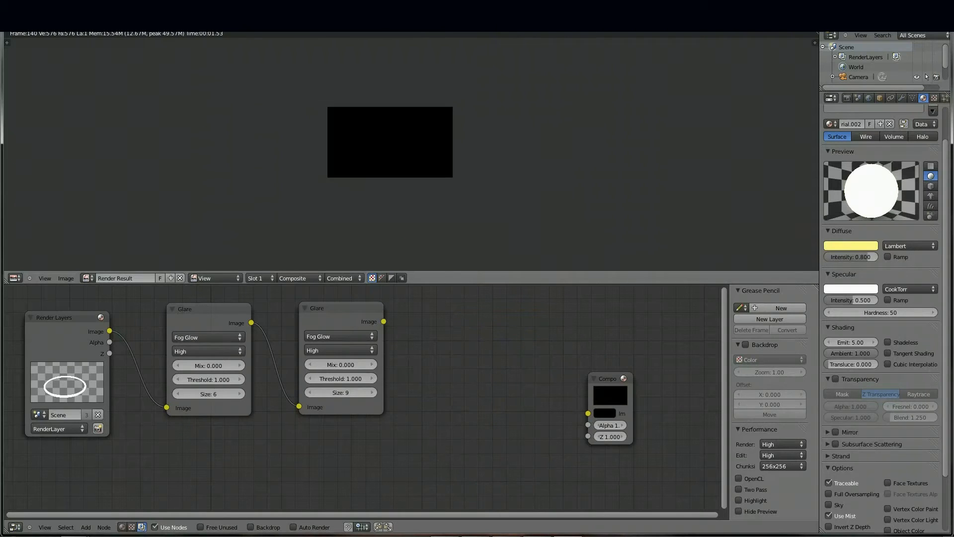
# Step: Return from the render result to the 3D view and move the torus about 8.83 units along the Y axis
pyautogui.press('Escape')
pyautogui.scroll(-1, 450, 150)
pyautogui.moveTo(467, 148); pyautogui.dragTo(583, 96)
# Step: Add a cube at the scene's center and move the torus another 11.78 units or so along Y, out of the camera frame
pyautogui.click(41, 26)
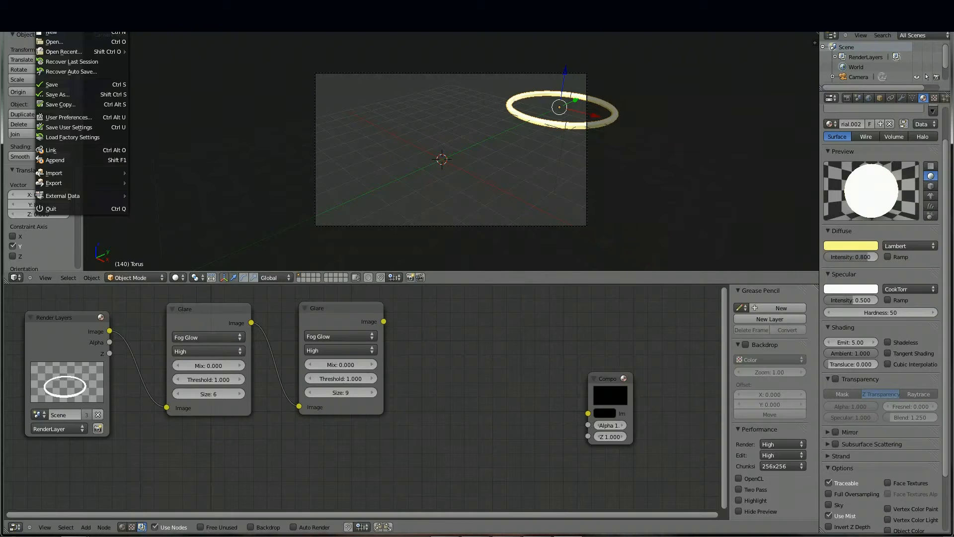
pyautogui.moveTo(59, 25)
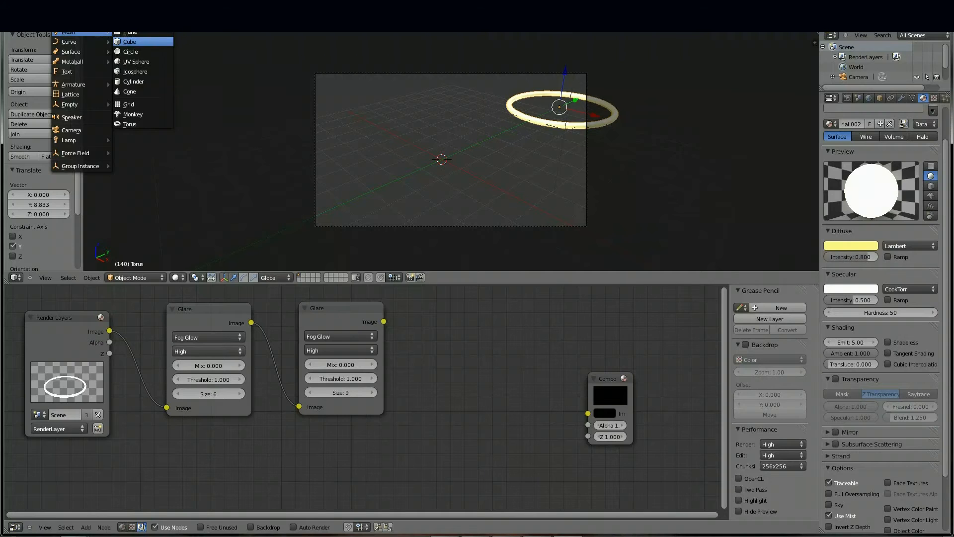
pyautogui.click(129, 42)
pyautogui.scroll(5, 515, 70)
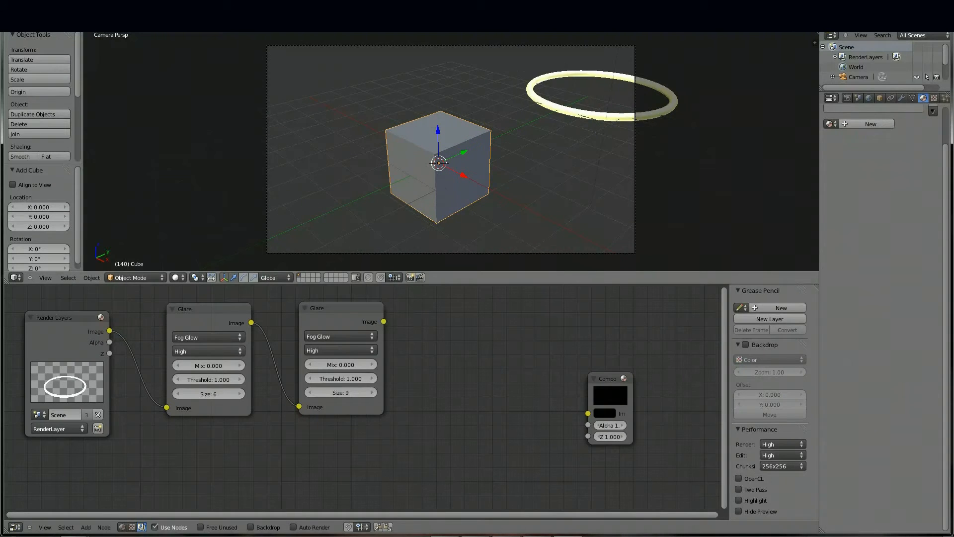
pyautogui.rightClick(537, 82)
pyautogui.moveTo(615, 85); pyautogui.dragTo(713, 41)
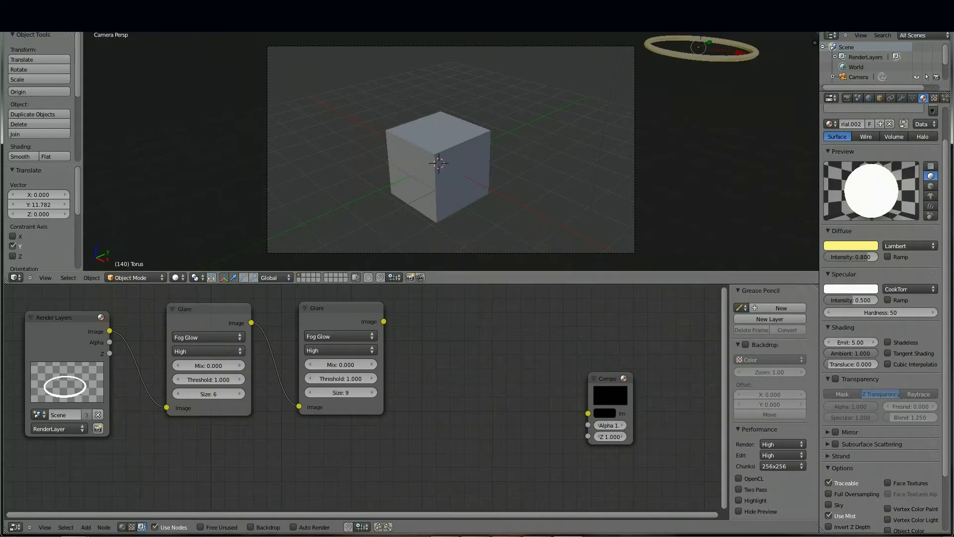
# Step: Assign the existing glowing material, Material.002, to the cube
pyautogui.rightClick(439, 167)
pyautogui.click(830, 124)
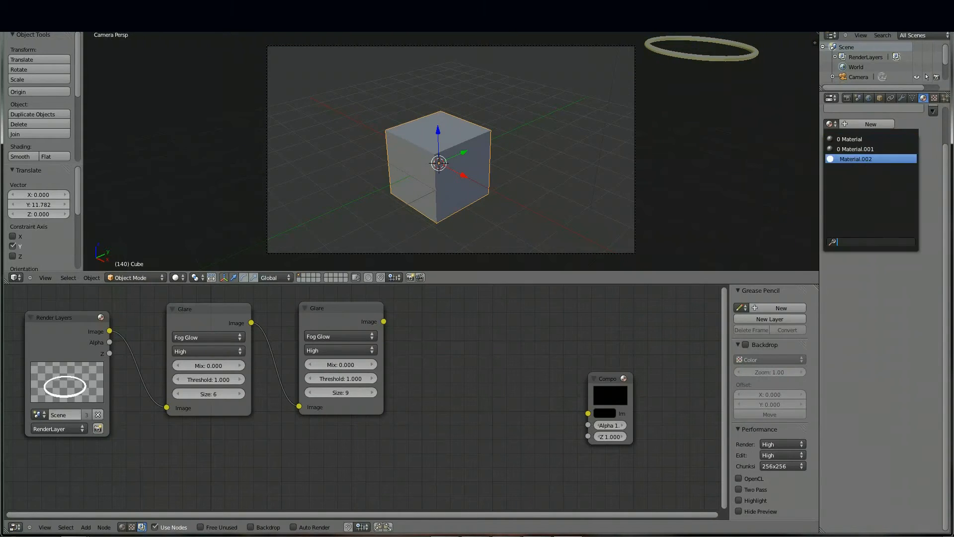
pyautogui.click(871, 158)
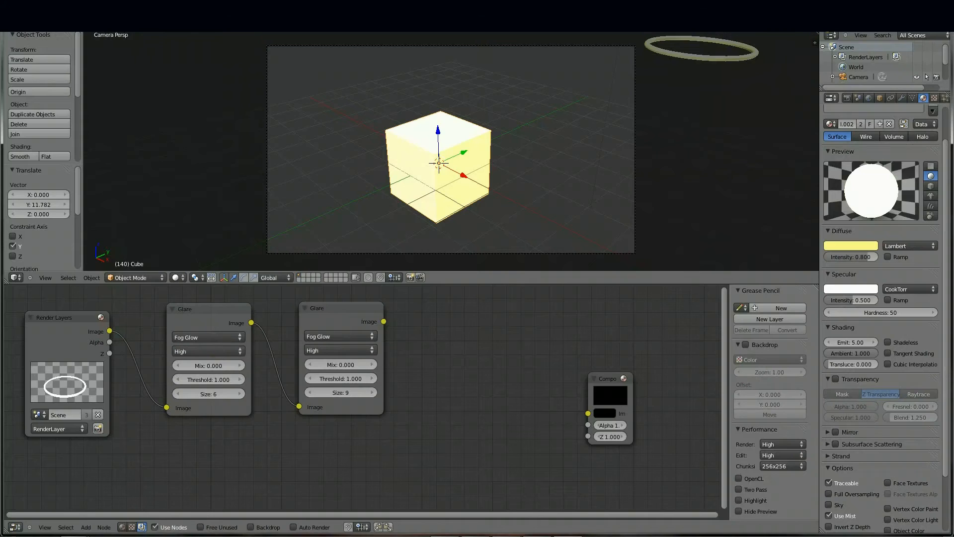
# Step: Link the second Glare node's image output to the Composite node and render the scene with the cube
pyautogui.moveTo(384, 322); pyautogui.dragTo(588, 413)
pyautogui.moveTo(341, 308); pyautogui.dragTo(394, 331)
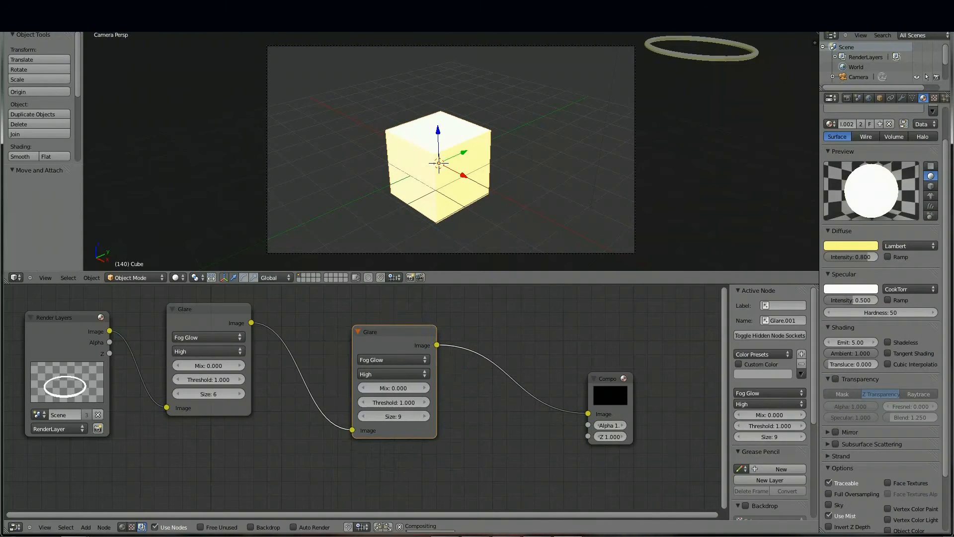
pyautogui.press('F12')
pyautogui.scroll(3, 378, 138)
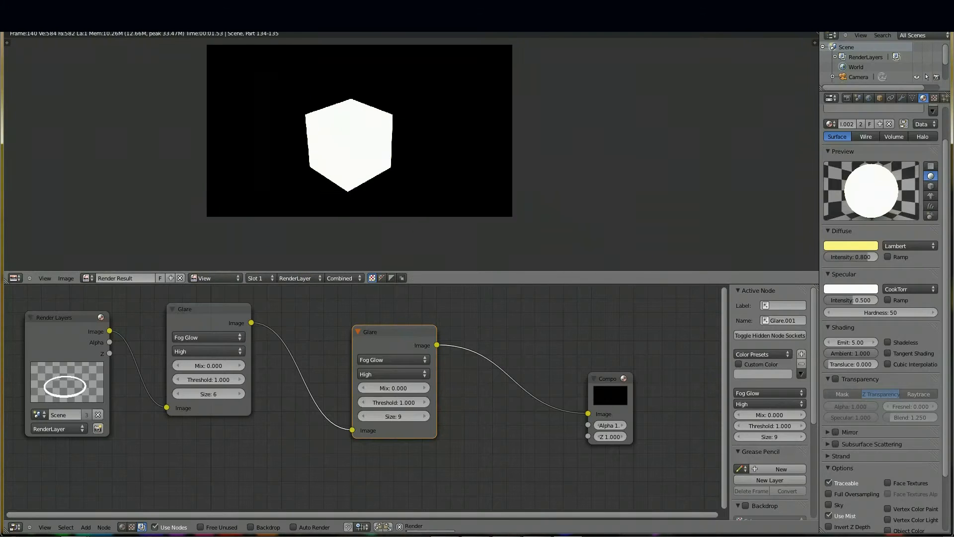
pyautogui.moveTo(347, 127); pyautogui.dragTo(441, 149, button='middle')
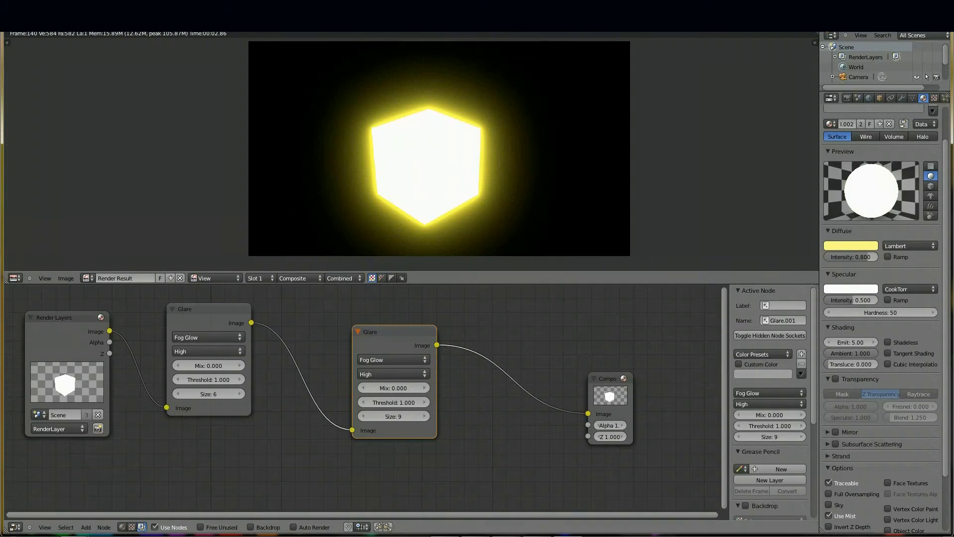
# Step: Insert a duplicate of the second Glare node before the Composite node and set it to Streaks with 4 iterations
pyautogui.moveTo(394, 331); pyautogui.dragTo(360, 319)
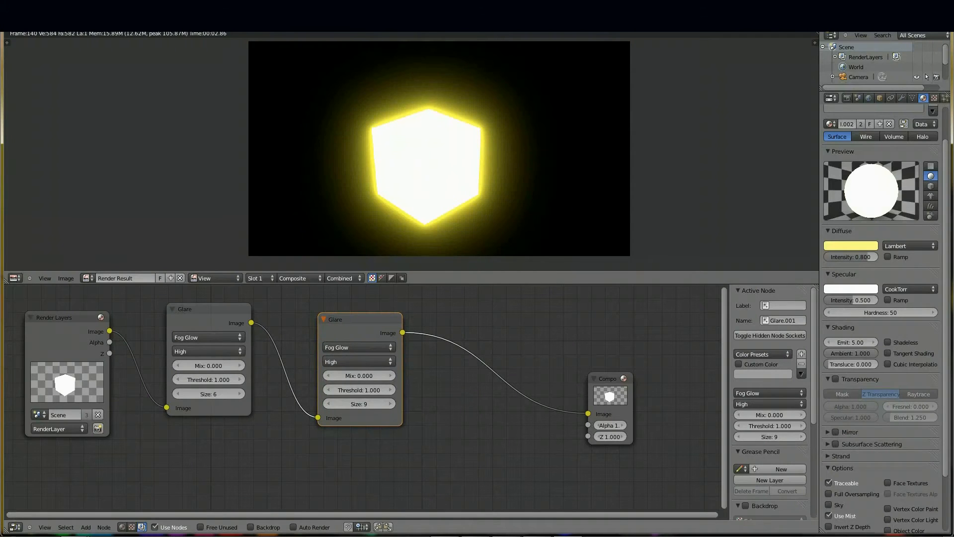
pyautogui.hotkey('shift', 'd')
pyautogui.click(483, 367)
pyautogui.click(483, 368)
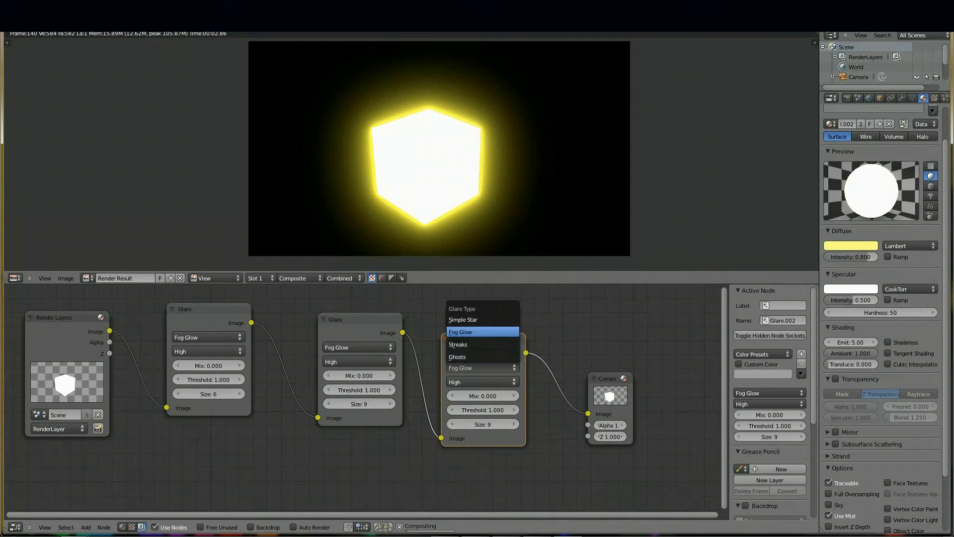
pyautogui.click(460, 343)
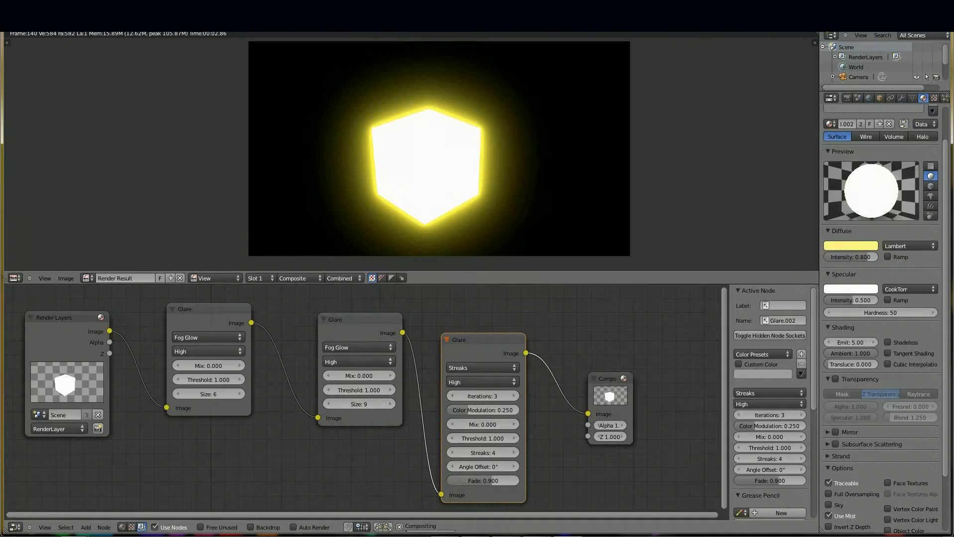
pyautogui.moveTo(477, 340); pyautogui.dragTo(491, 314)
pyautogui.click(526, 370)
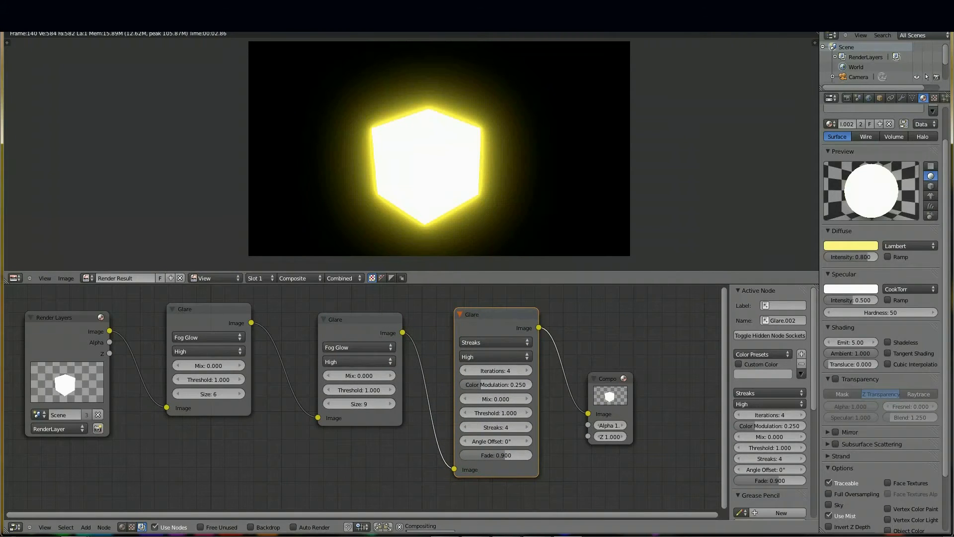
# Step: Delete the second Fog Glow node and link the remaining Fog Glow node's image output to the Streaks node
pyautogui.click(360, 328)
pyautogui.press('x')
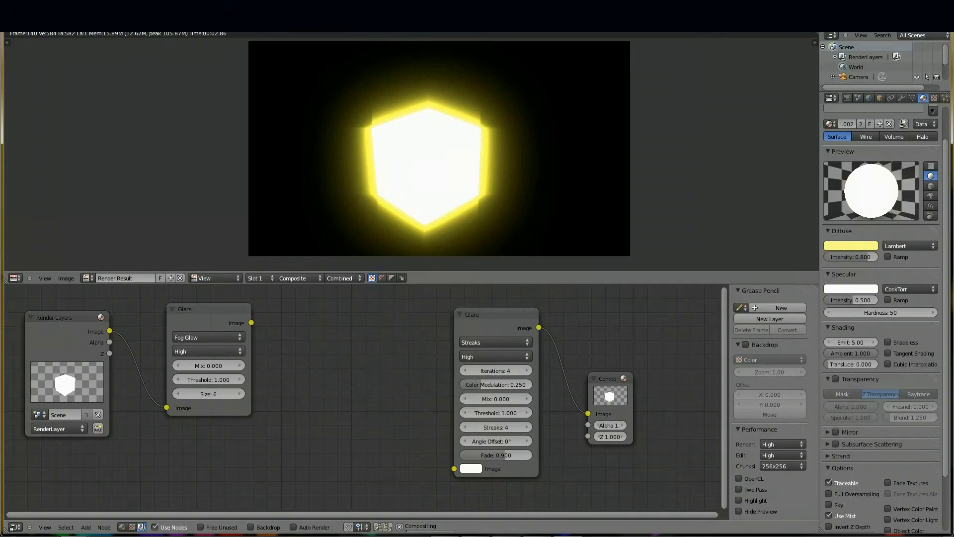
pyautogui.moveTo(251, 323); pyautogui.dragTo(455, 468)
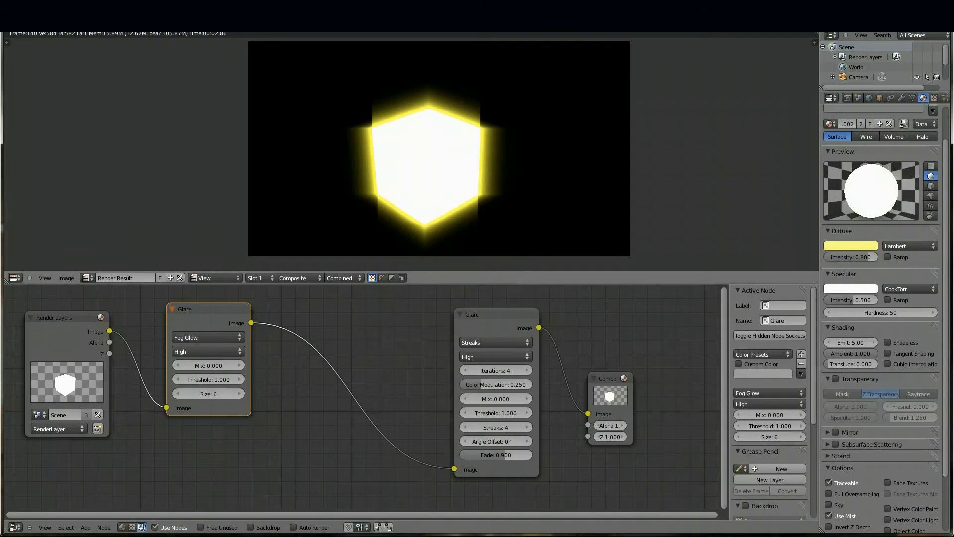
pyautogui.moveTo(208, 309); pyautogui.dragTo(273, 319)
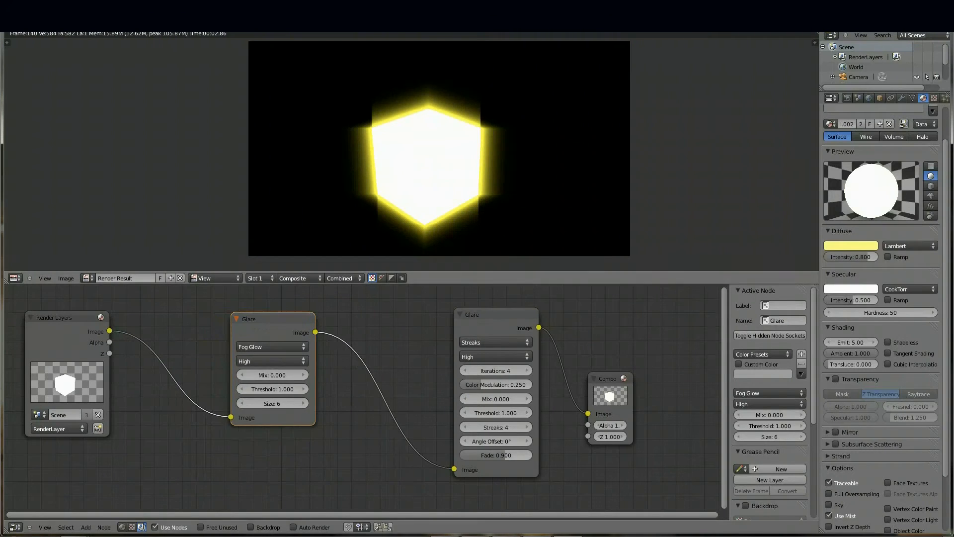
# Step: Replace the cube with a UV sphere scaled down to about 0.242
pyautogui.press('Escape')
pyautogui.press('x')
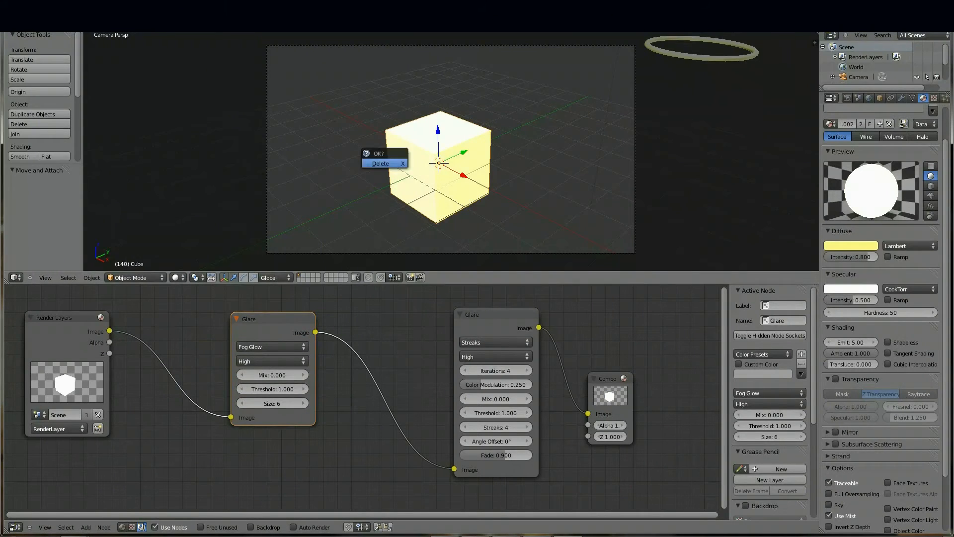
pyautogui.press('Return')
pyautogui.hotkey('shift', 'a')
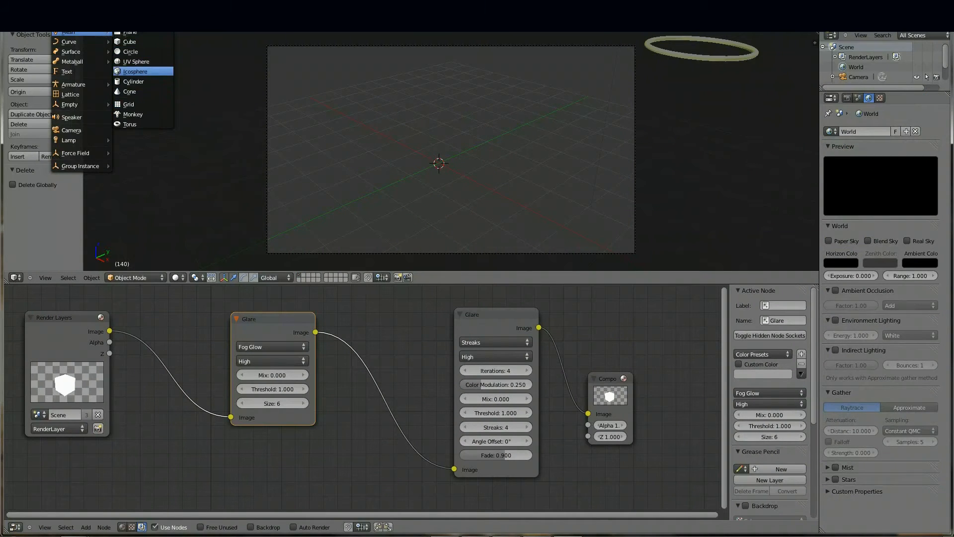
pyautogui.click(136, 62)
pyautogui.press('s')
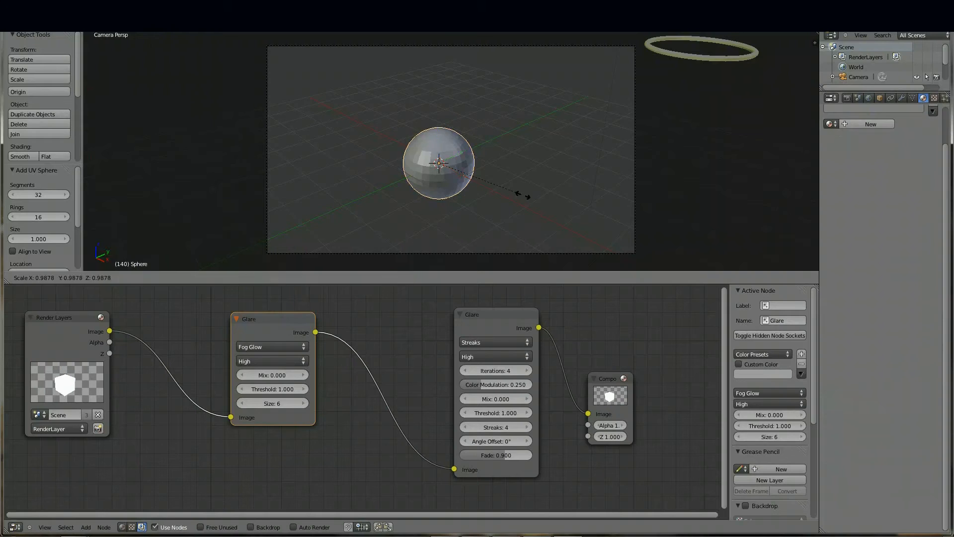
pyautogui.click(458, 171)
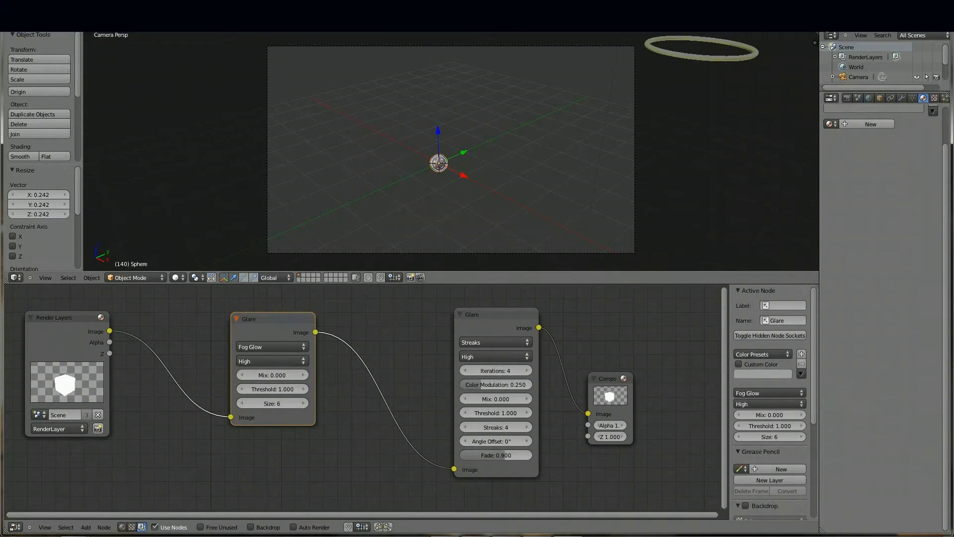
# Step: Assign Material.002 to the small sphere and render the scene
pyautogui.click(830, 124)
pyautogui.click(853, 159)
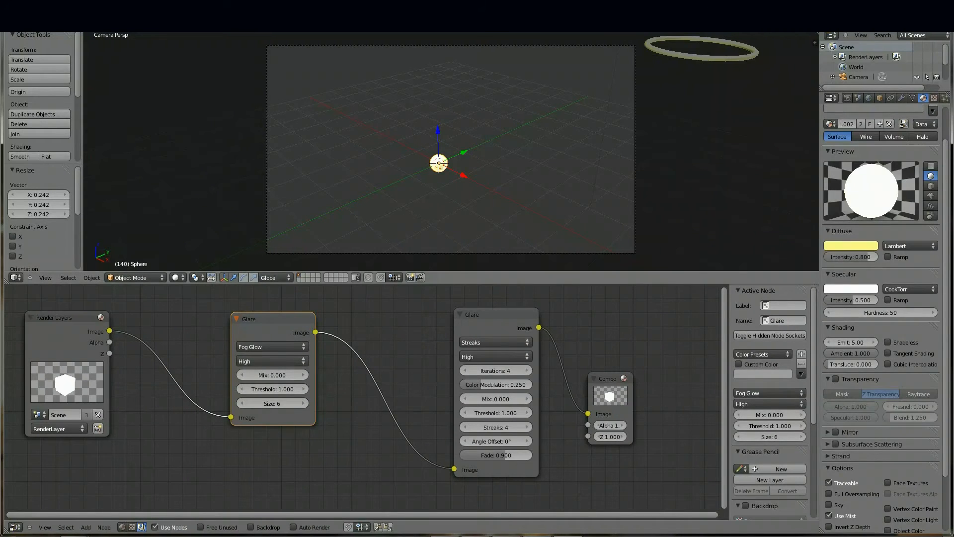
pyautogui.press('F12')
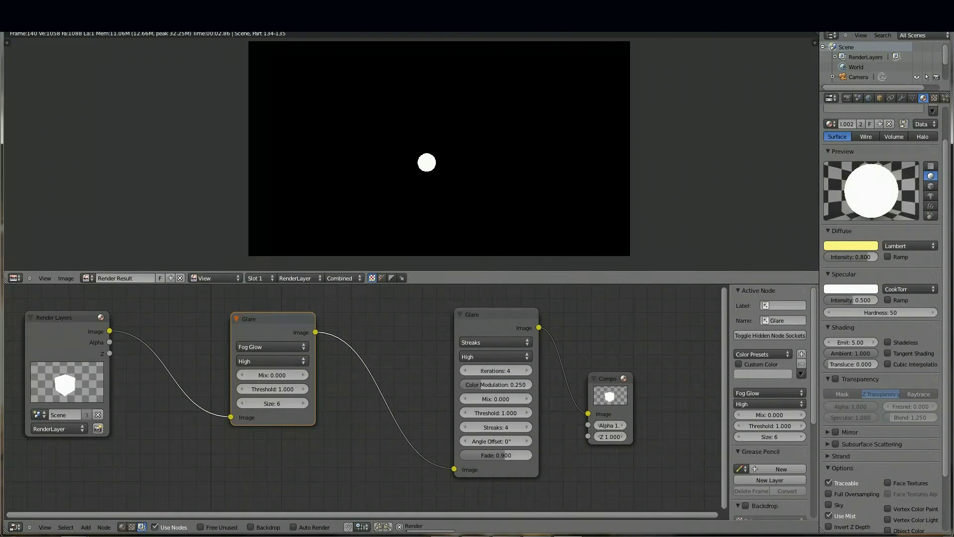
# Step: Set the number of streaks on the Streaks Glare node to 5
pyautogui.scroll(1, 412, 149)
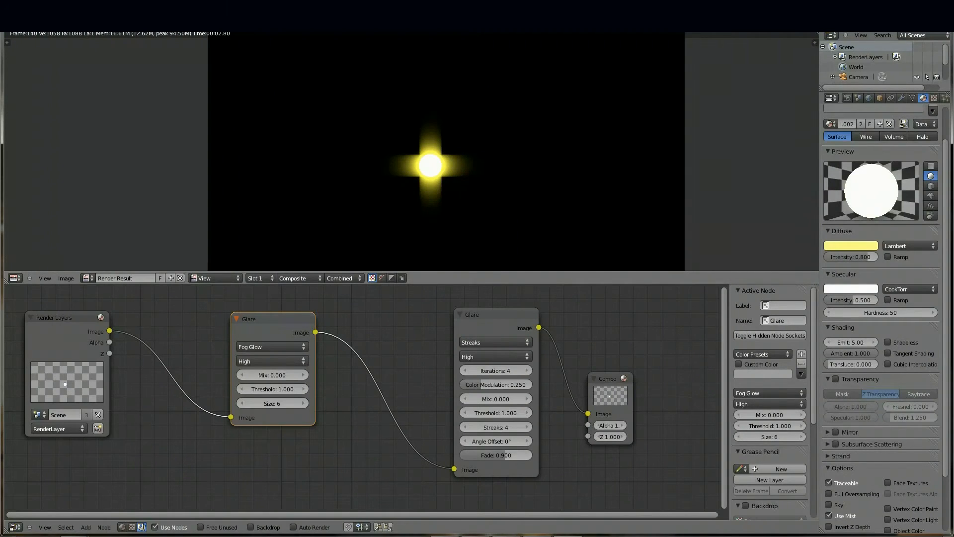
pyautogui.scroll(-1, 412, 150)
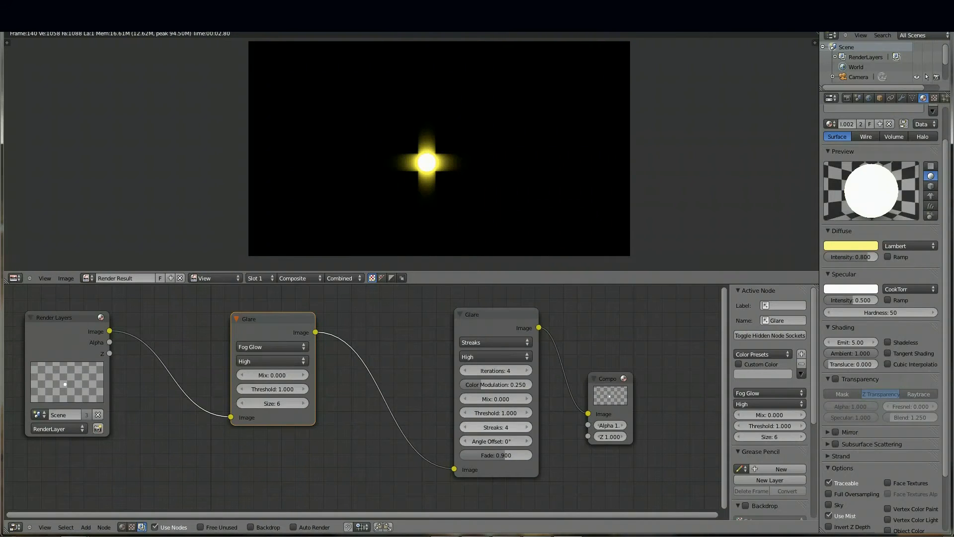
pyautogui.click(525, 427)
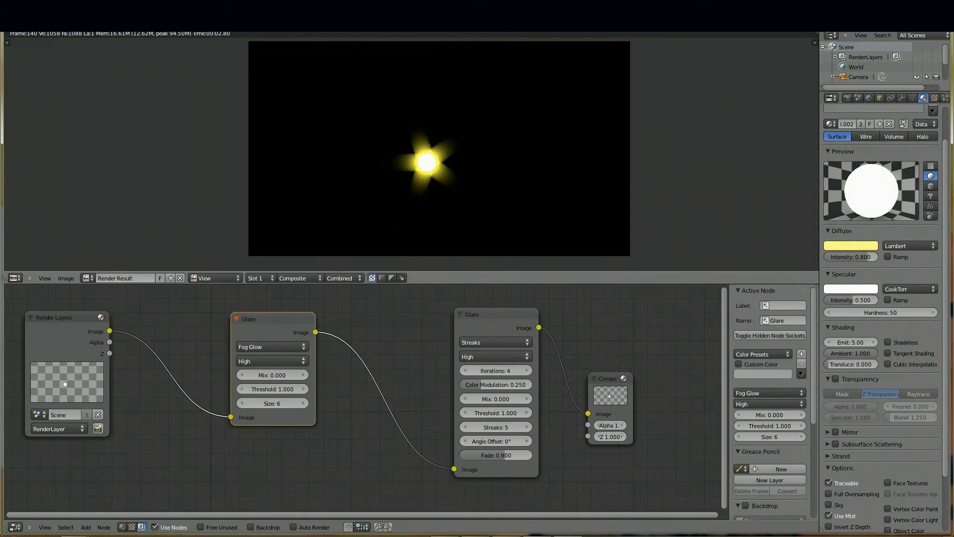
# Step: Change the sphere material's diffuse color to orange and render the scene again
pyautogui.scroll(-1, 439, 148)
pyautogui.click(851, 246)
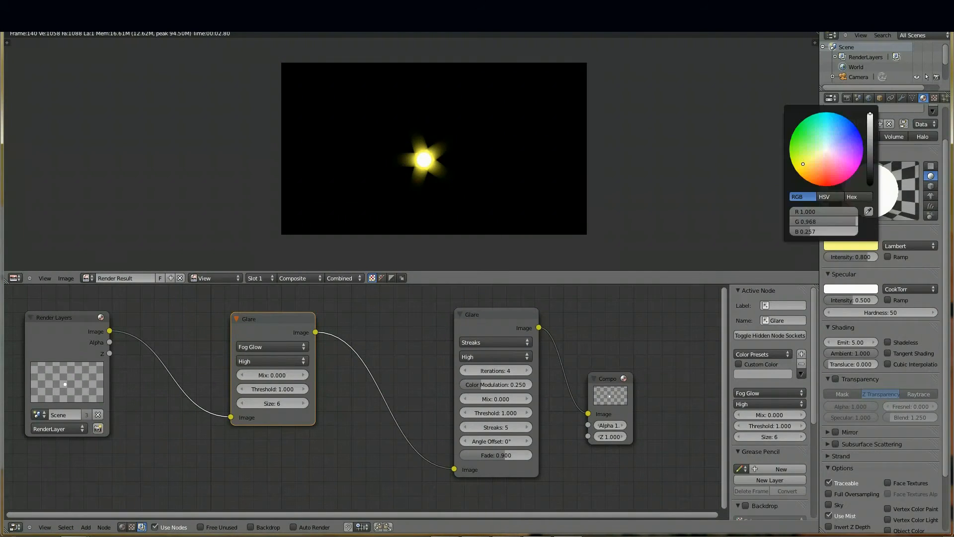
pyautogui.click(812, 183)
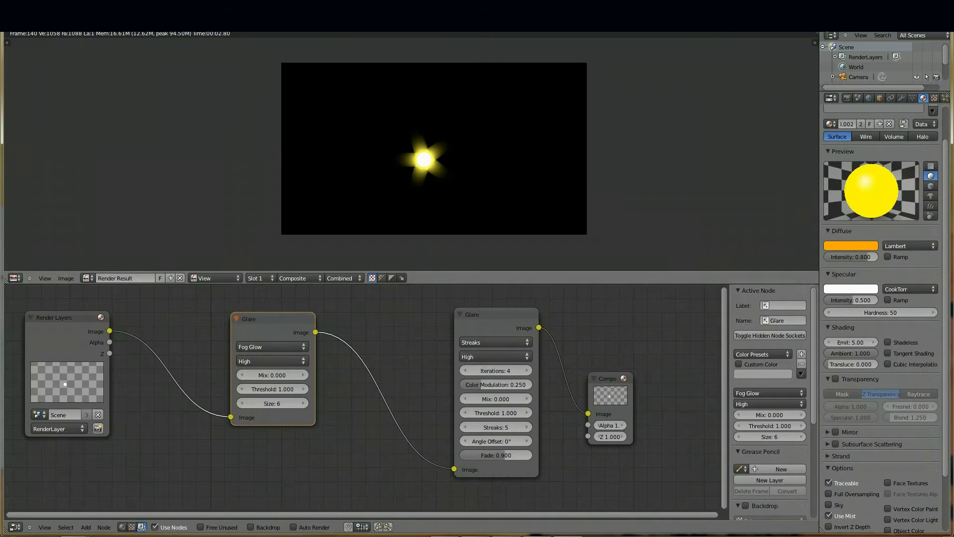
pyautogui.press('F12')
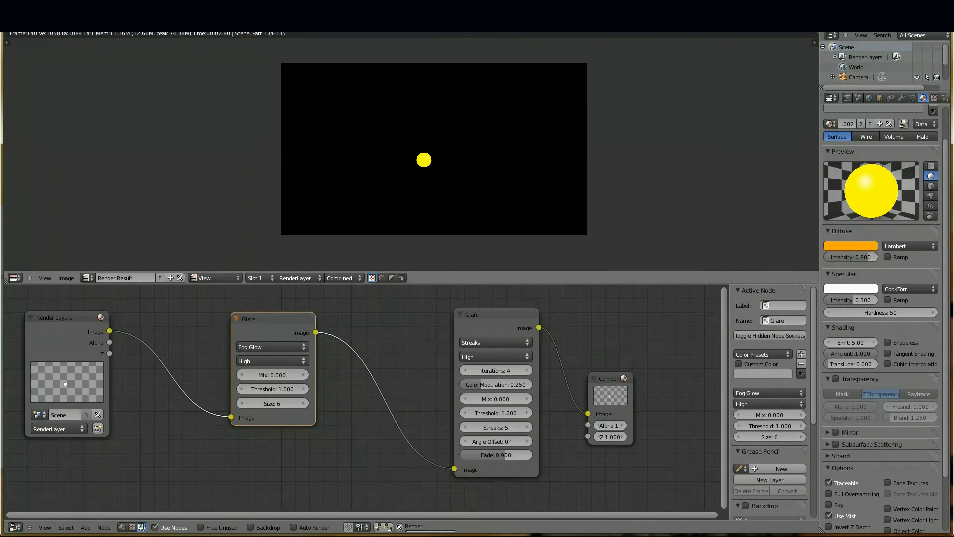
pyautogui.scroll(2, 439, 149)
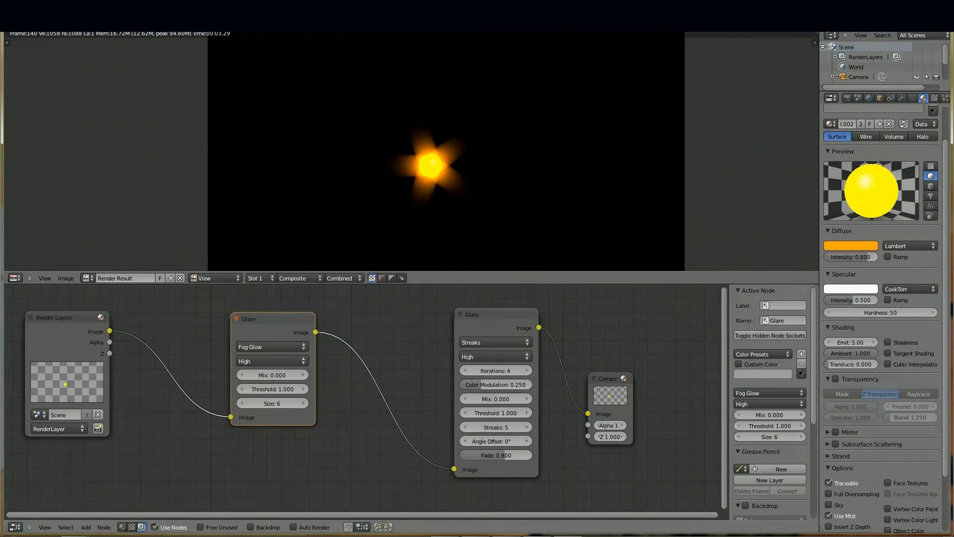
# Step: Duplicate the Fog Glow node, insert the copy between it and the Streaks node, and render again
pyautogui.moveTo(273, 319); pyautogui.dragTo(238, 322)
pyautogui.hotkey('shift', 'd')
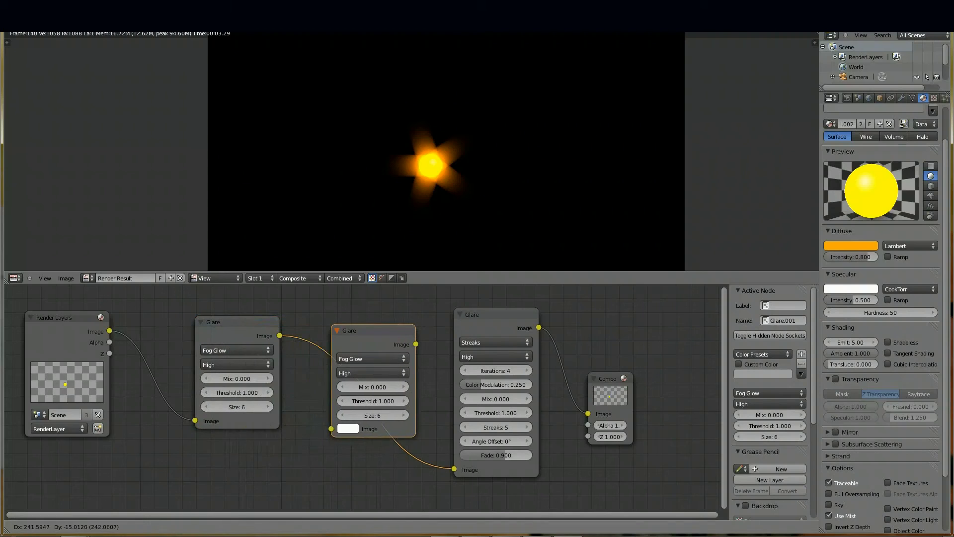
pyautogui.click(373, 331)
pyautogui.press('F12')
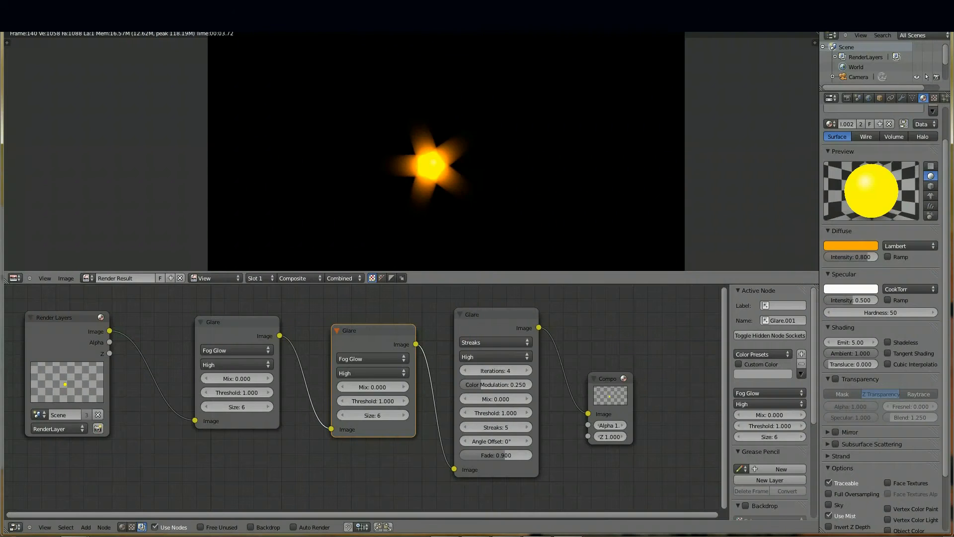
# Step: Set the Streaks node's angle offset to 20.88° and re-render the star glow
pyautogui.moveTo(432, 166); pyautogui.dragTo(362, 161, button='middle')
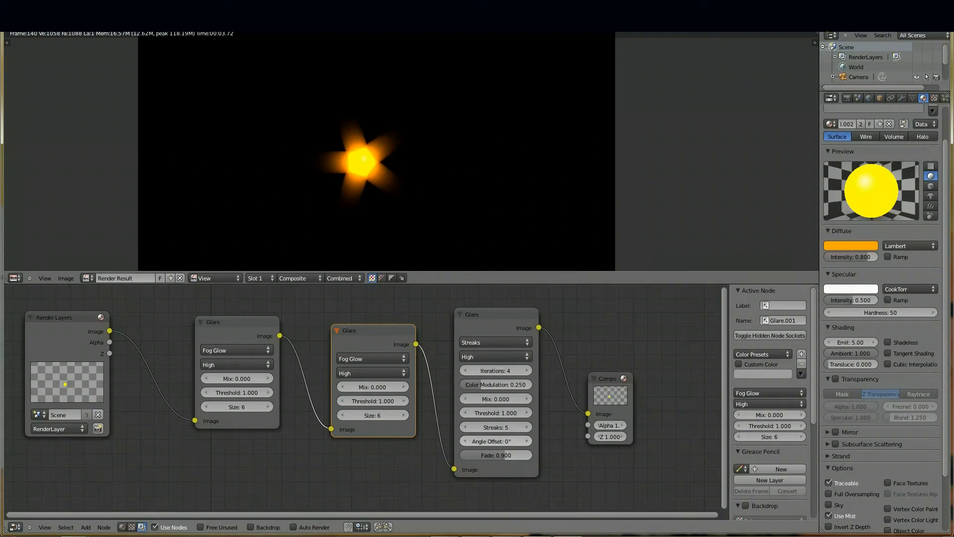
pyautogui.moveTo(496, 441); pyautogui.dragTo(517, 441)
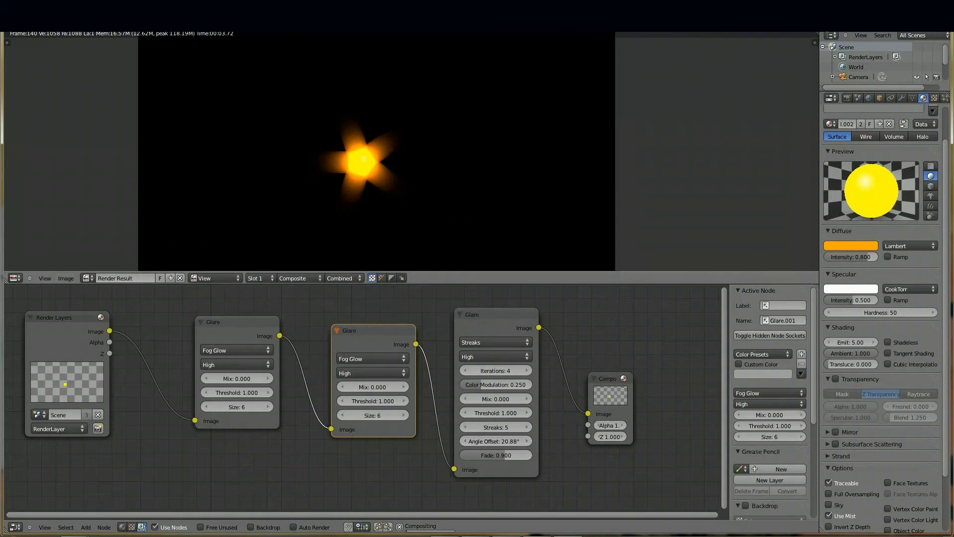
pyautogui.press('F12')
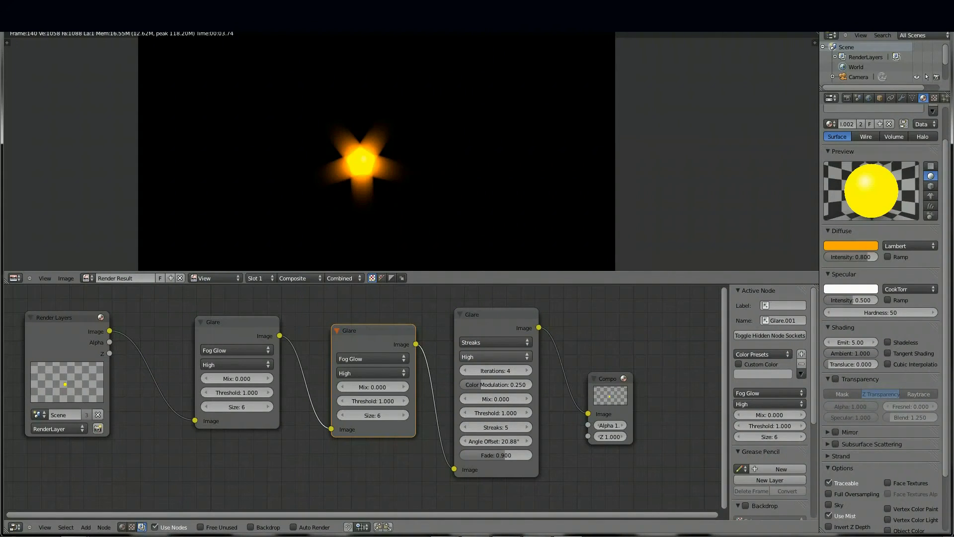
# Step: Try Medium quality on the Streaks node and switch it back to High
pyautogui.click(495, 356)
pyautogui.click(495, 332)
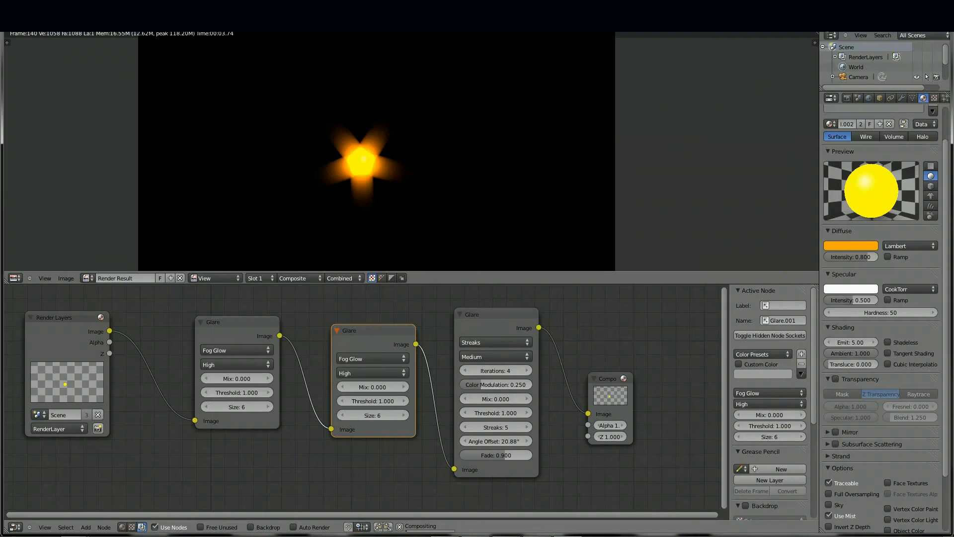
pyautogui.click(495, 357)
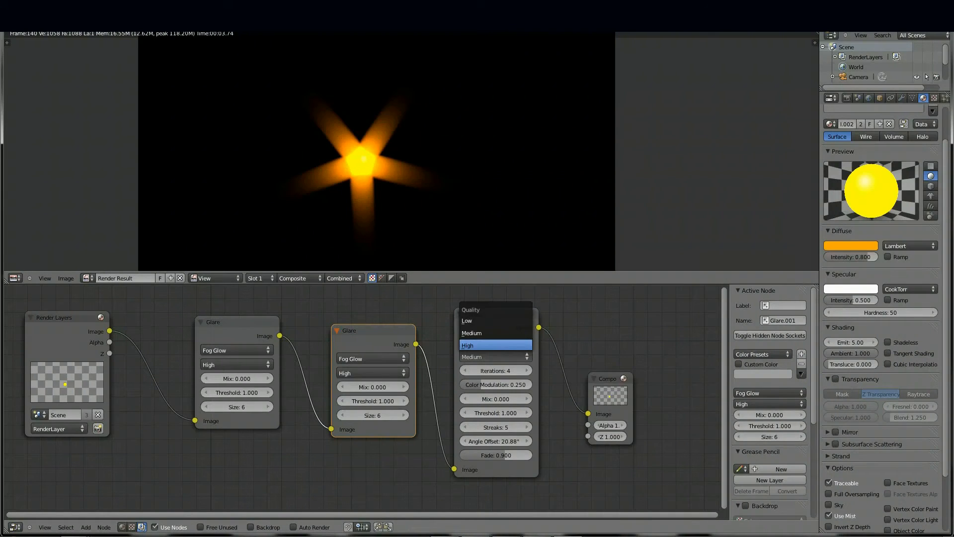
pyautogui.click(495, 345)
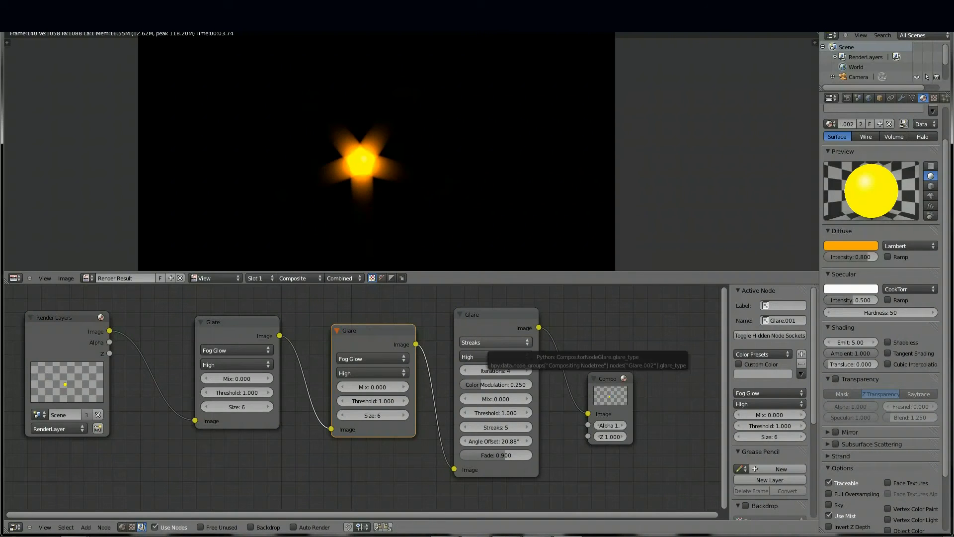
# Step: Link the Render Layers image directly to the Streaks node, bypassing Fog Glow, and finally delete all three Glare nodes
pyautogui.moveTo(110, 331)
pyautogui.mouseDown()
pyautogui.moveTo(405, 471)
pyautogui.moveTo(454, 469)
pyautogui.mouseUp()
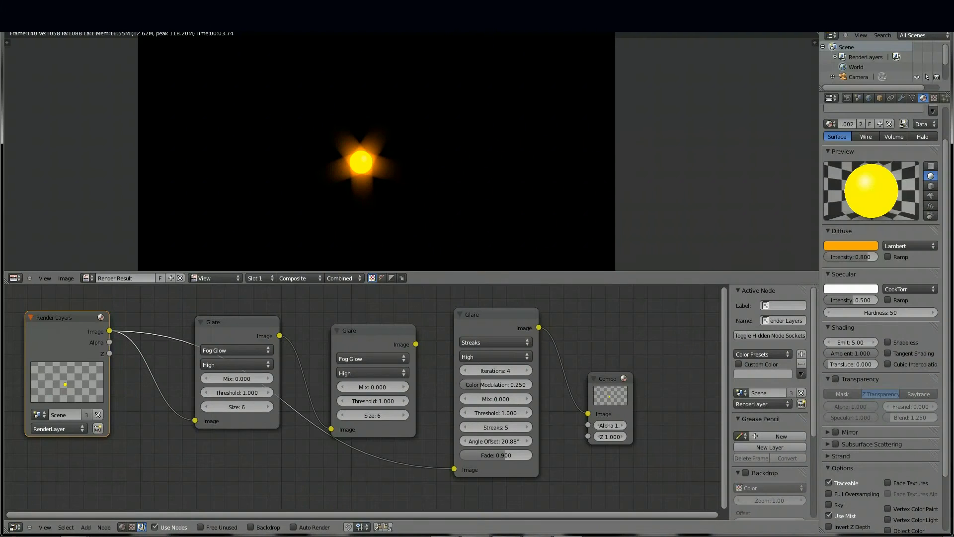
pyautogui.click(496, 314)
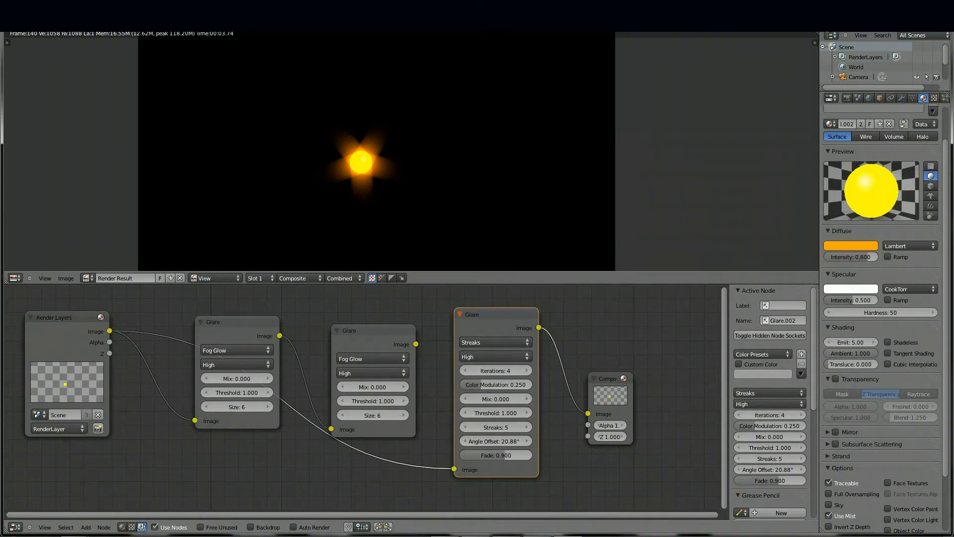
pyautogui.press('x')
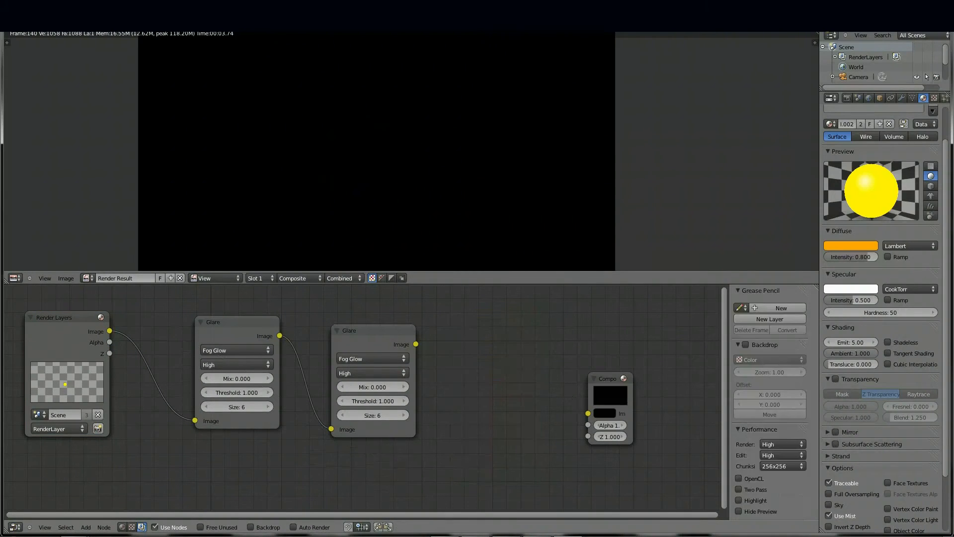
pyautogui.click(373, 330)
pyautogui.press('x')
pyautogui.click(237, 322)
pyautogui.press('x')
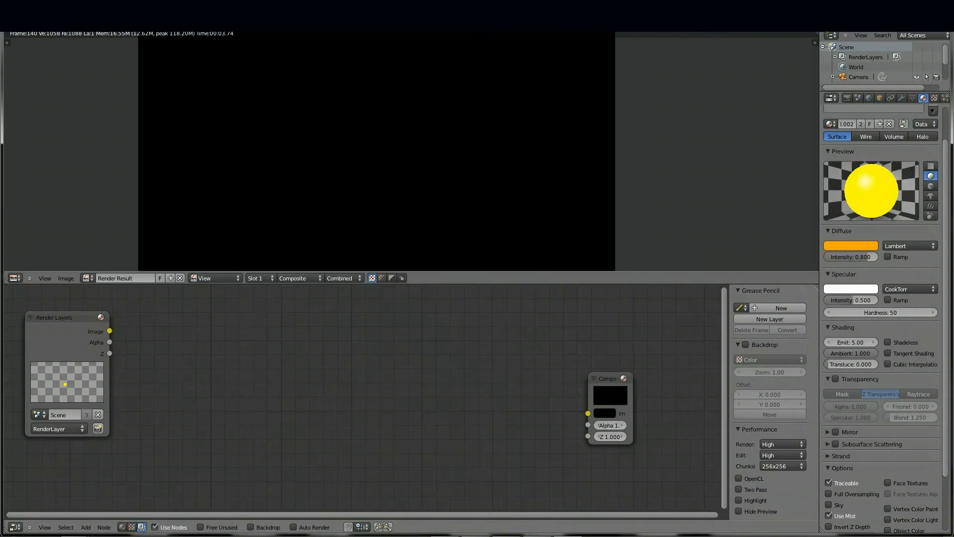
# Step: Add a new Glare filter node and link it between the Render Layers image output and the Composite image input
pyautogui.click(86, 527)
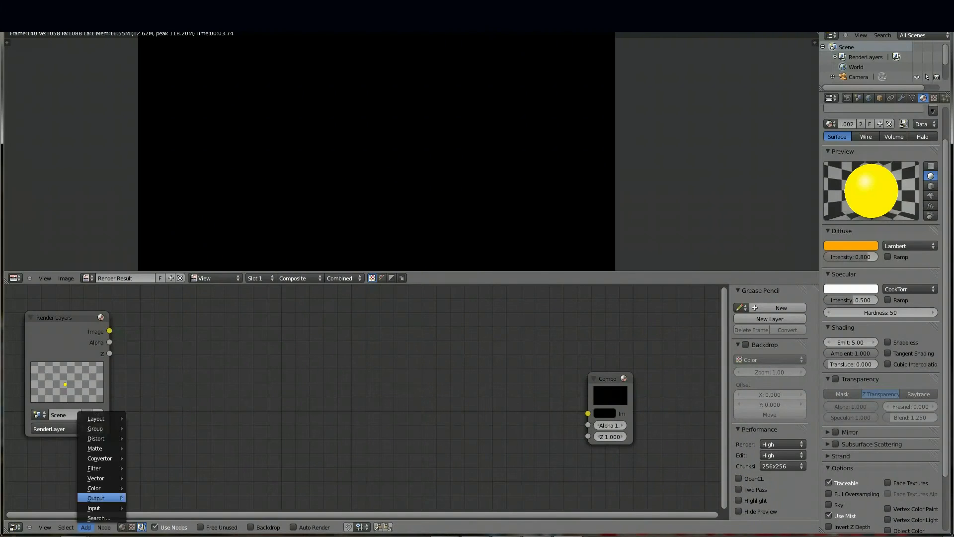
pyautogui.moveTo(99, 468)
pyautogui.click(159, 456)
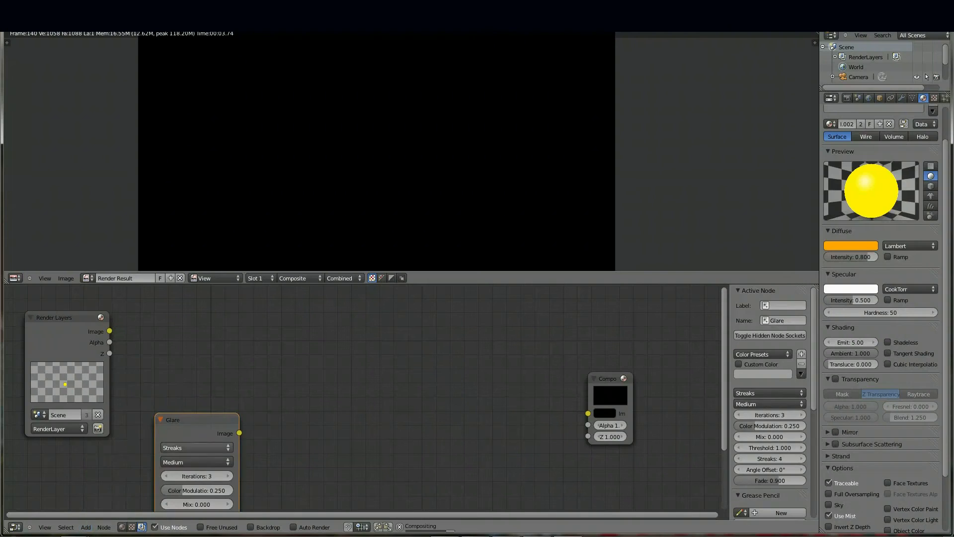
pyautogui.moveTo(197, 419); pyautogui.dragTo(269, 316)
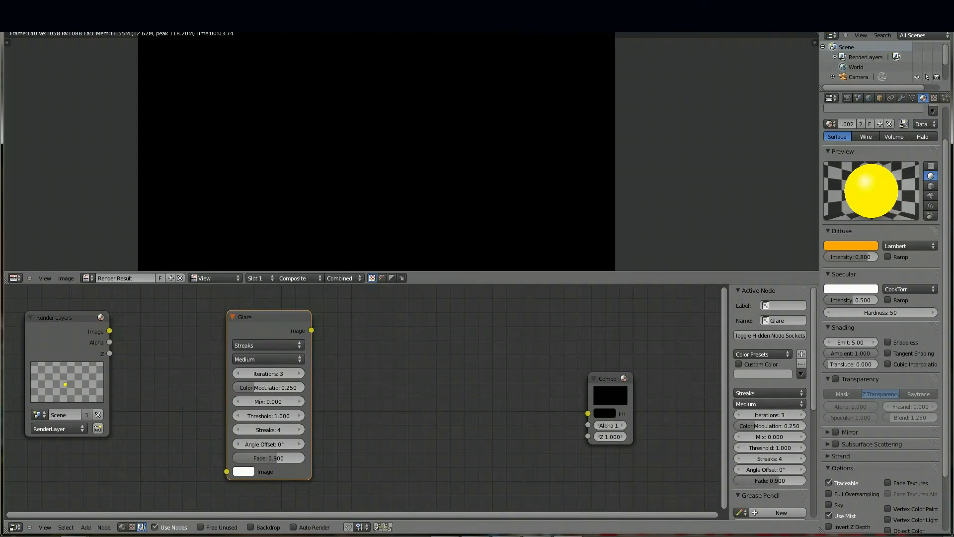
pyautogui.moveTo(110, 331); pyautogui.dragTo(225, 474)
pyautogui.moveTo(109, 331); pyautogui.dragTo(227, 472)
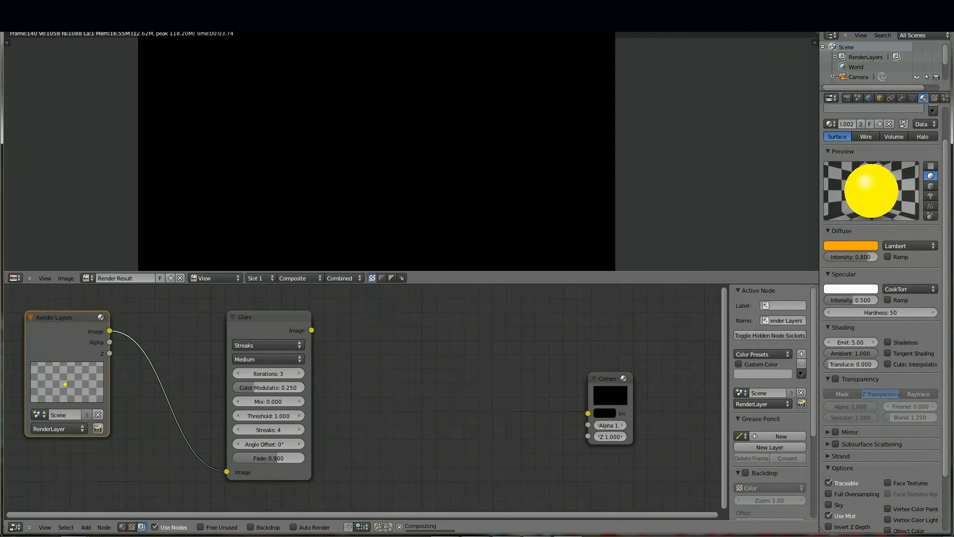
pyautogui.moveTo(311, 330); pyautogui.dragTo(589, 413)
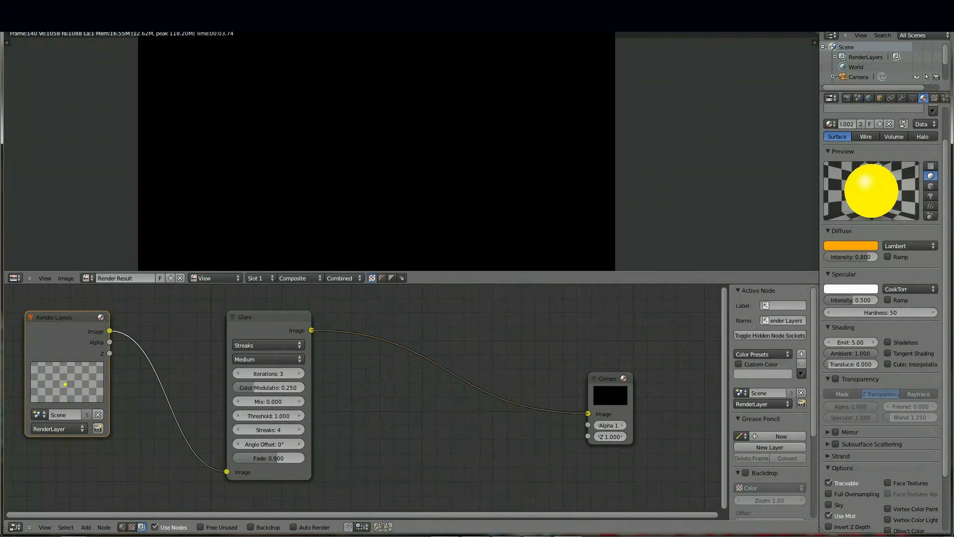
pyautogui.moveTo(311, 330); pyautogui.dragTo(588, 413)
# Step: Move the new Glare node closer to the Composite node and set its glare type to Ghosts
pyautogui.click(268, 345)
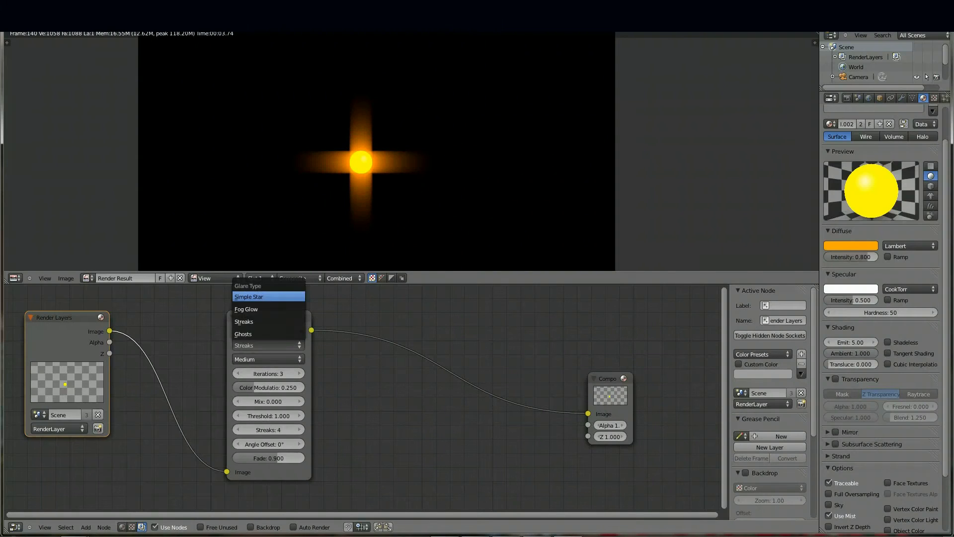
pyautogui.moveTo(264, 317); pyautogui.dragTo(351, 303)
pyautogui.click(355, 331)
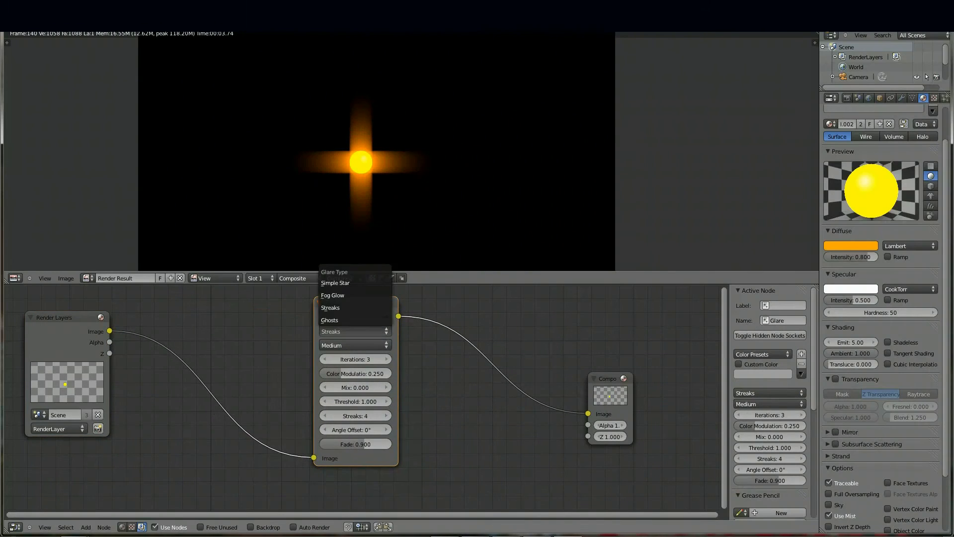
pyautogui.click(355, 319)
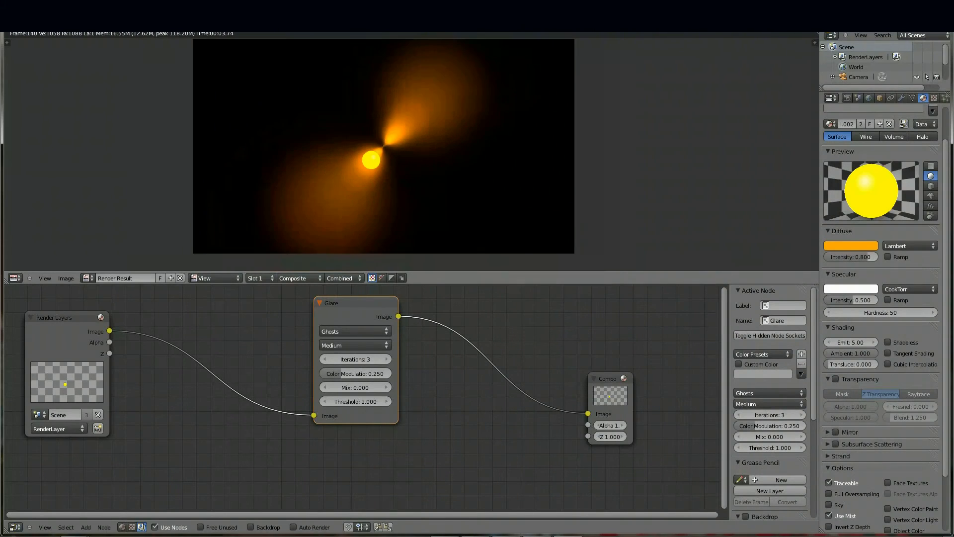
# Step: Try the Simple Star glare type on the node and switch it back to Ghosts
pyautogui.click(355, 331)
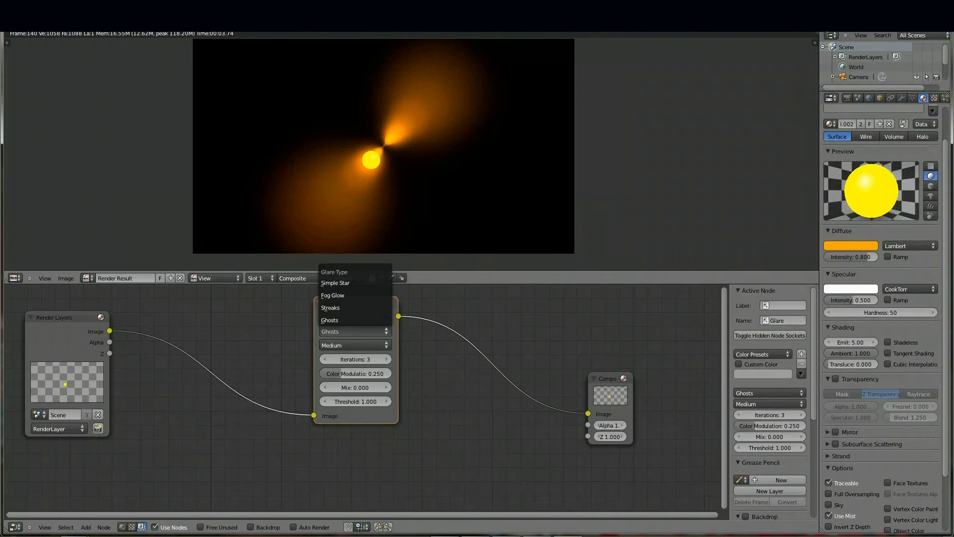
pyautogui.click(355, 282)
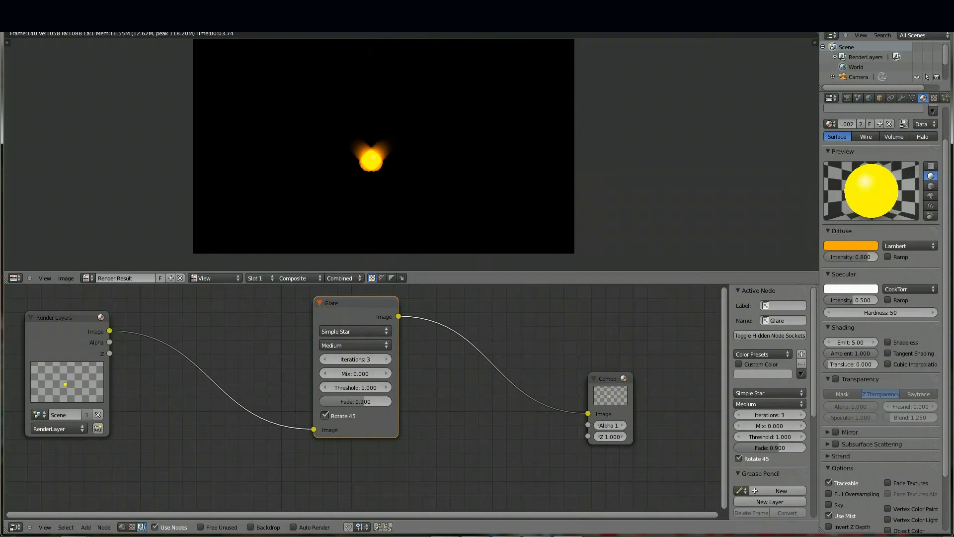
pyautogui.click(355, 331)
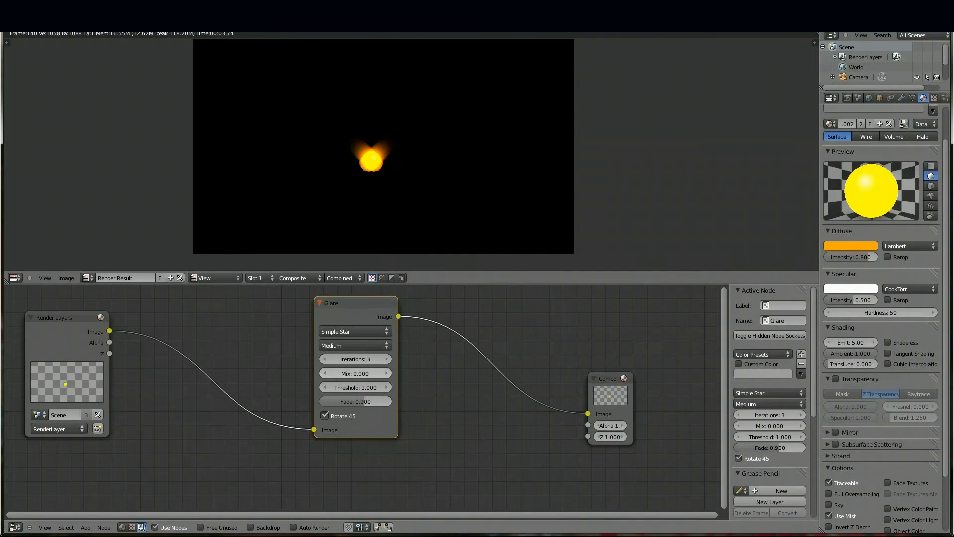
pyautogui.click(355, 331)
pyautogui.click(355, 320)
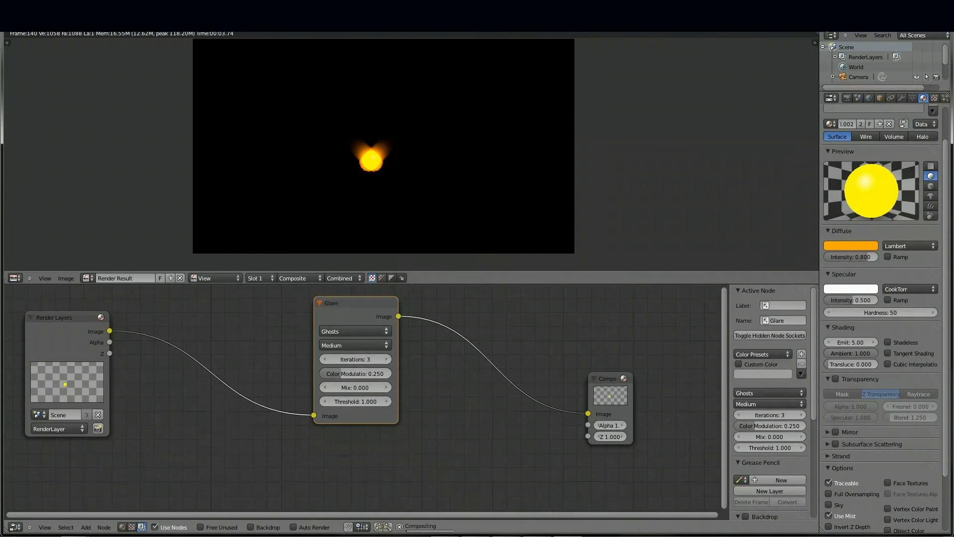
# Step: Return to the 3D view, move the torus about -15.64 along the global Y axis into the camera frame, and render
pyautogui.press('Escape')
pyautogui.press('Home')
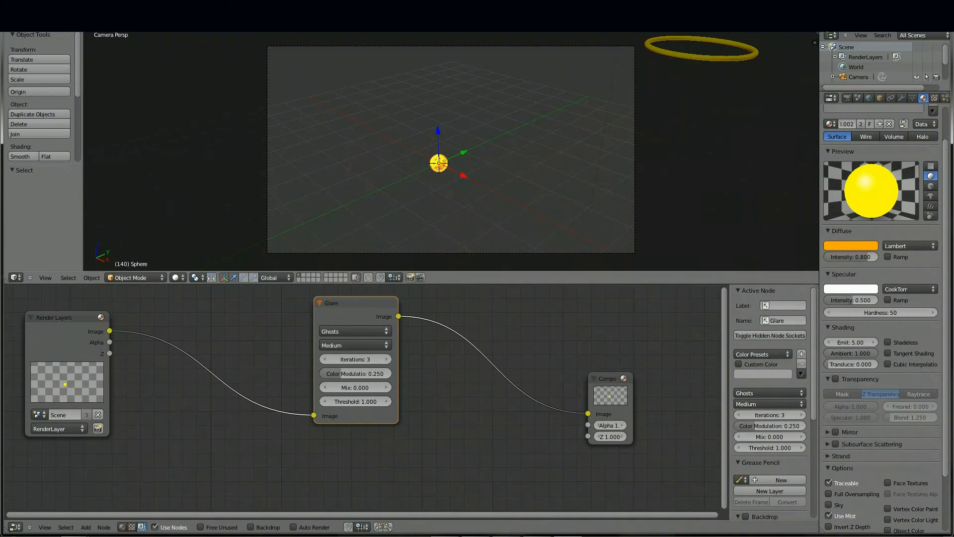
pyautogui.rightClick(727, 58)
pyautogui.press('g')
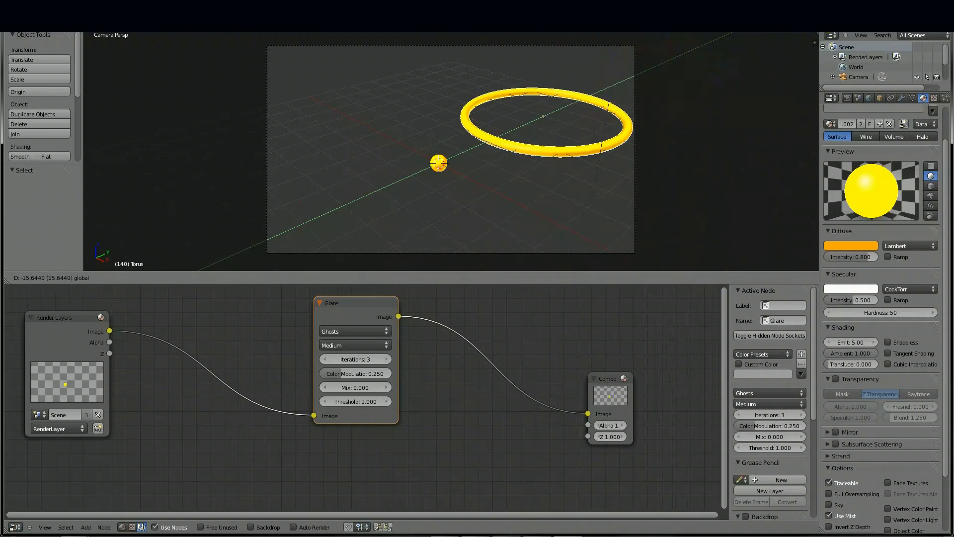
pyautogui.press('Return')
pyautogui.press('F12')
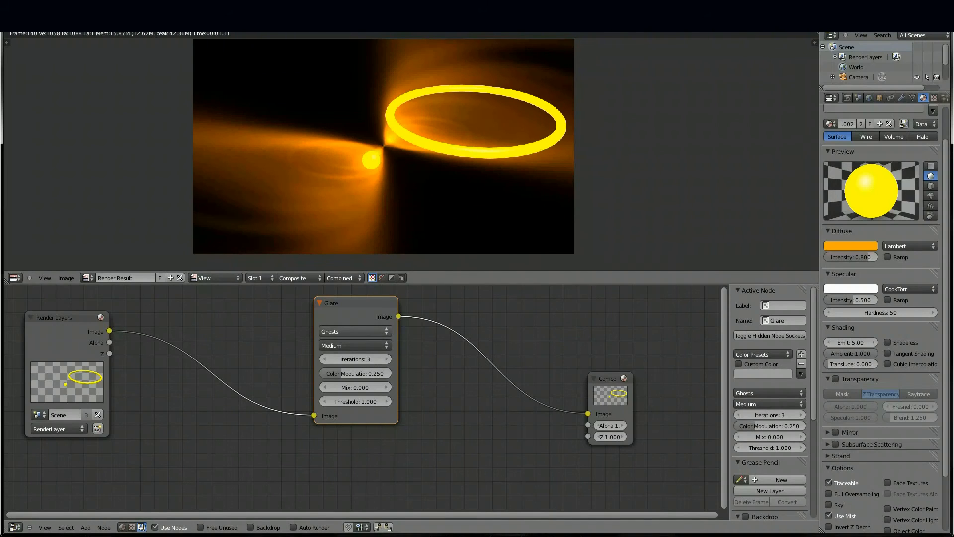
# Step: Set the Glare node's type to Simple Star for the ring and sphere render
pyautogui.click(355, 331)
pyautogui.click(355, 283)
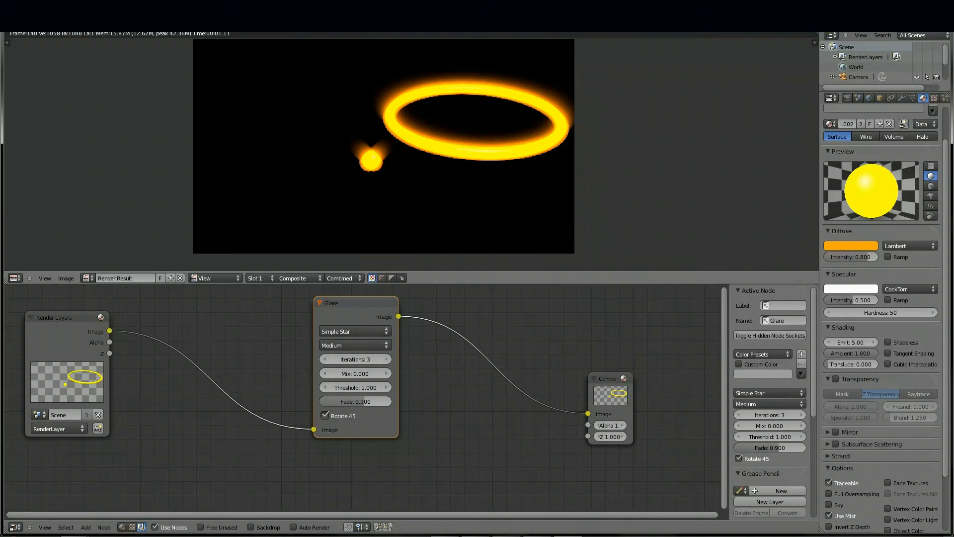
# Step: Examine the Simple Star glare around the rendered ring and sphere up close, and return to the 3D view
pyautogui.scroll(2, 384, 149)
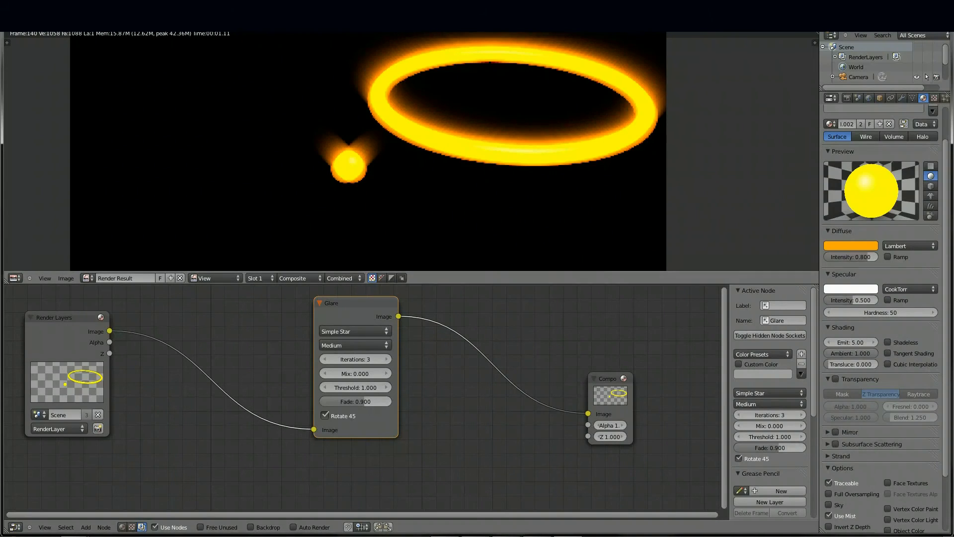
pyautogui.scroll(-1, 413, 151)
pyautogui.moveTo(412, 151); pyautogui.dragTo(418, 120, button='middle')
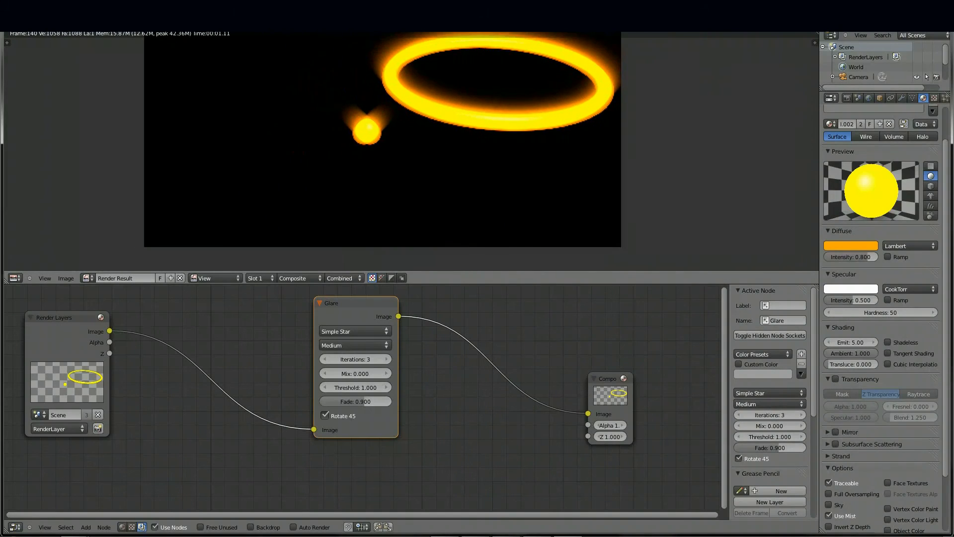
pyautogui.scroll(-2, 413, 151)
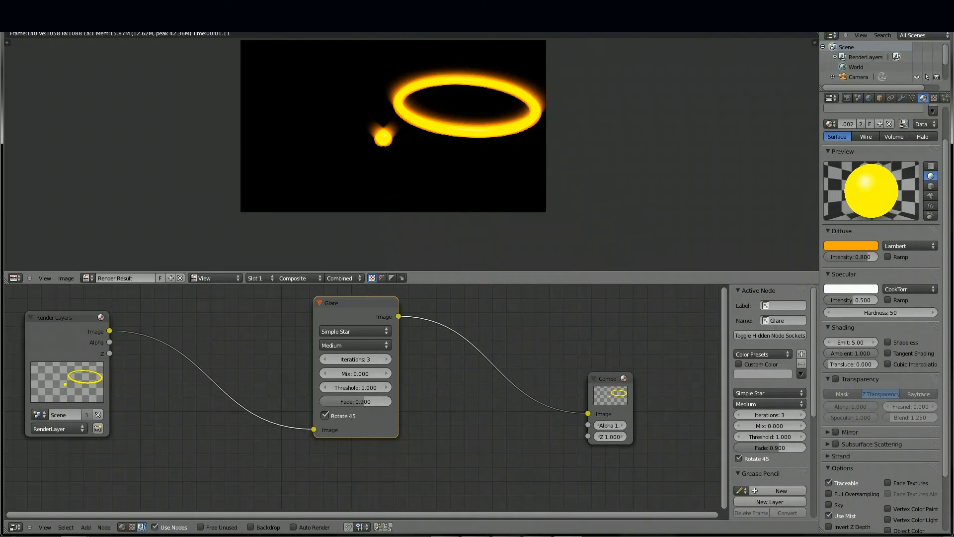
pyautogui.scroll(3, 412, 151)
pyautogui.scroll(-1, 413, 151)
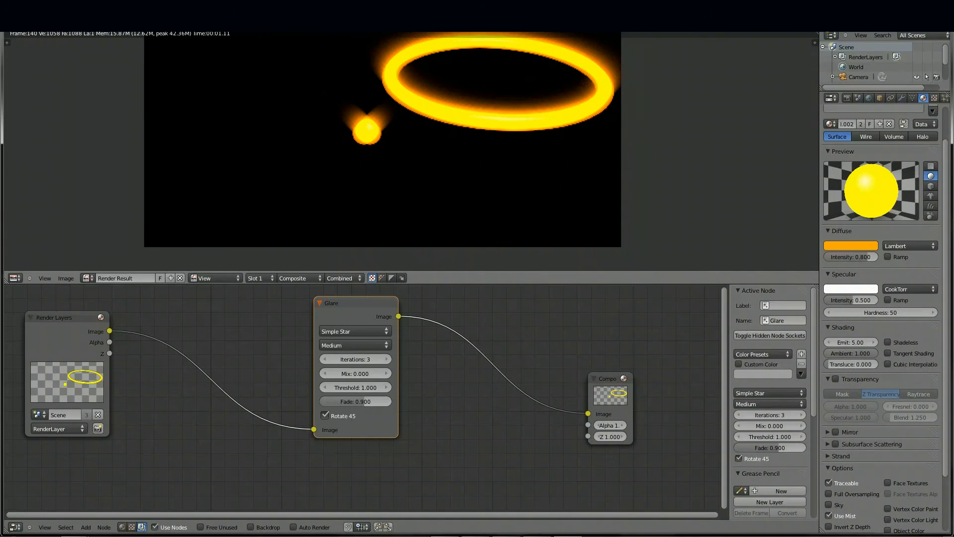
pyautogui.moveTo(418, 120); pyautogui.dragTo(406, 146, button='middle')
pyautogui.press('Escape')
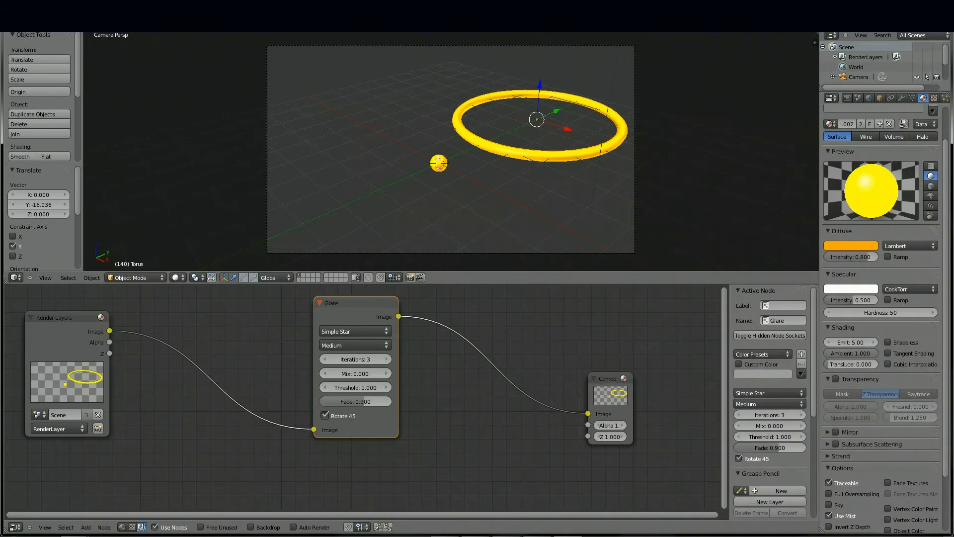
# Step: Give the torus its own copy of the shared material, and add a cylinder on the far side of the sphere
pyautogui.click(879, 124)
pyautogui.scroll(-2, 451, 149)
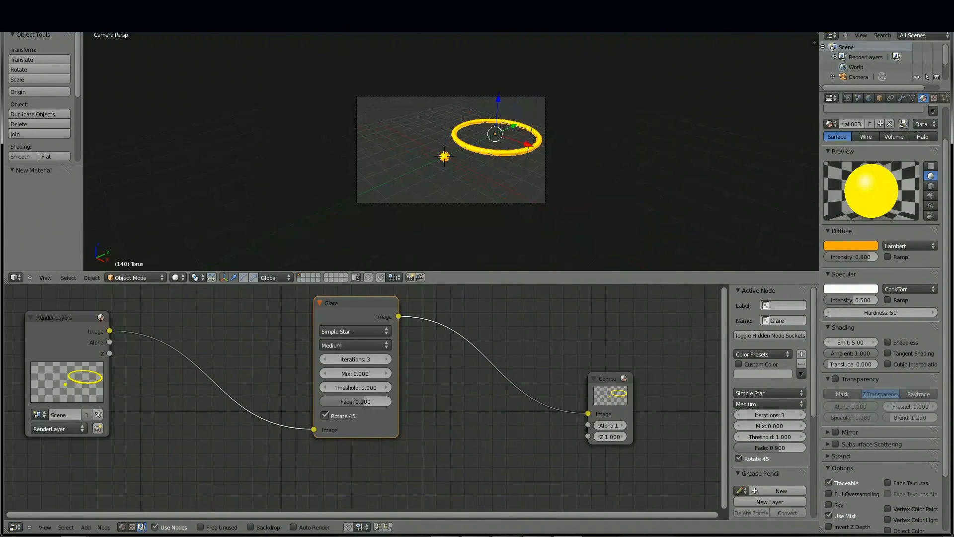
pyautogui.click(397, 156)
pyautogui.hotkey('shift', 'a')
pyautogui.moveTo(82, 31)
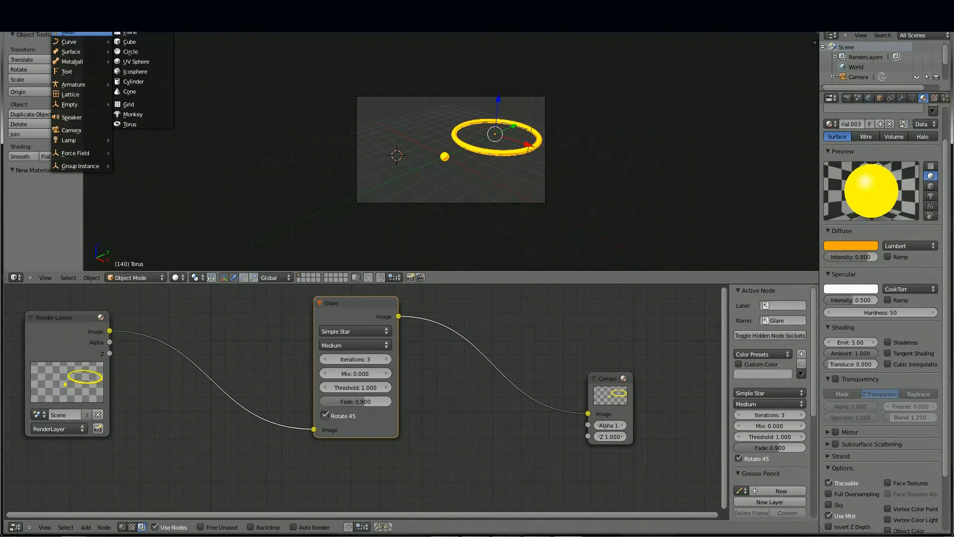
pyautogui.click(133, 81)
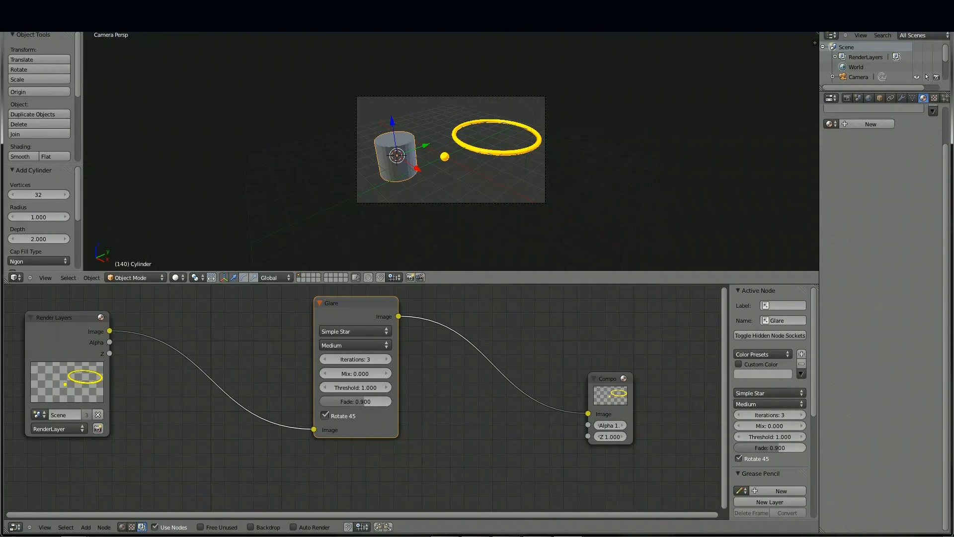
# Step: Scale the cylinder down to 0.154 and stretch it along the Z axis into a long thin rod, with a final stretch of about 3.972
pyautogui.scroll(2, 451, 149)
pyautogui.press('s')
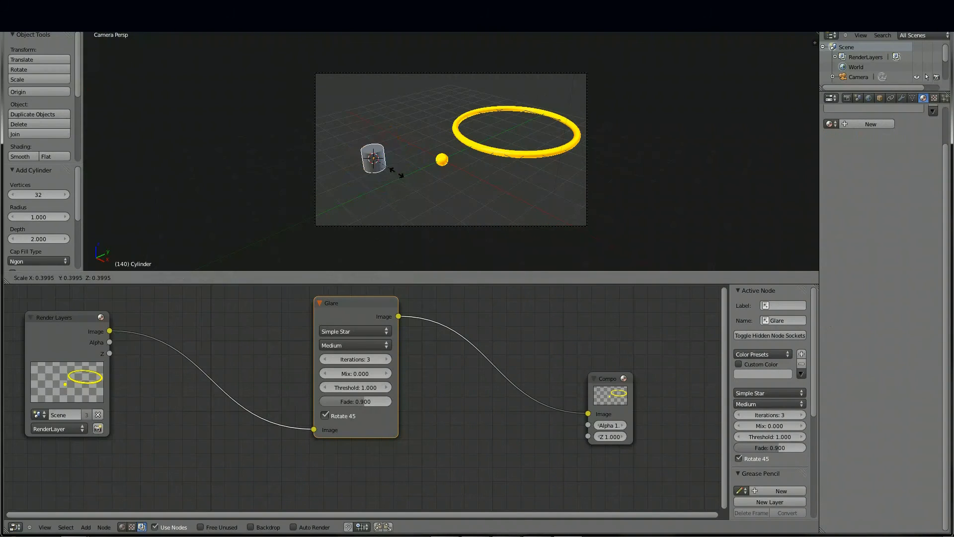
pyautogui.press('Return')
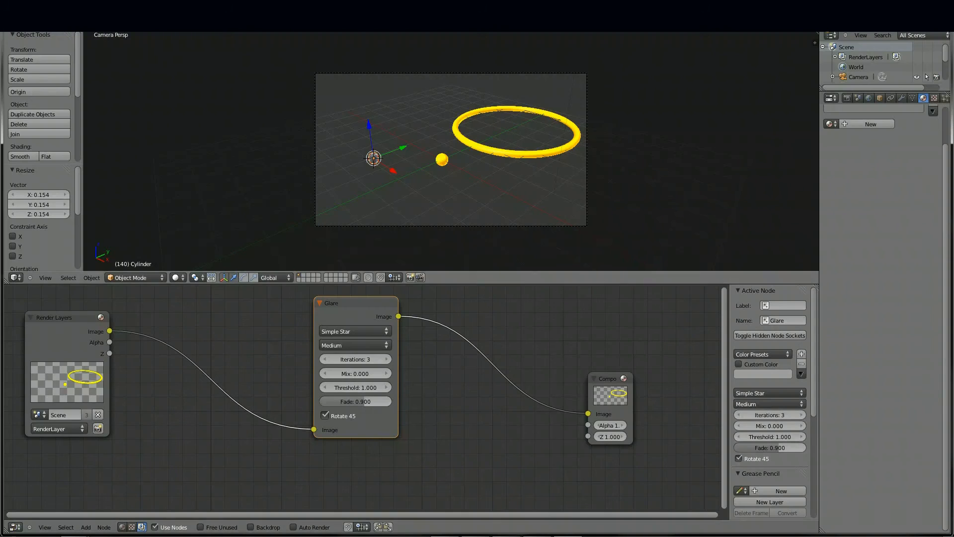
pyautogui.click(253, 278)
pyautogui.moveTo(369, 123); pyautogui.dragTo(343, 15)
pyautogui.moveTo(369, 124); pyautogui.dragTo(339, 55)
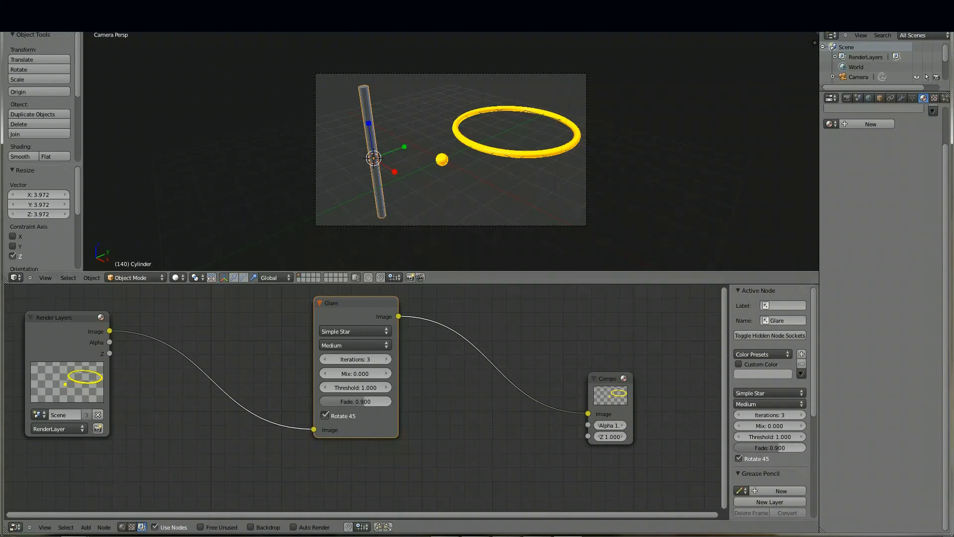
# Step: Give the rod a new material with Emit 5.00 and a light red diffuse colour
pyautogui.scroll(2, 868, 124)
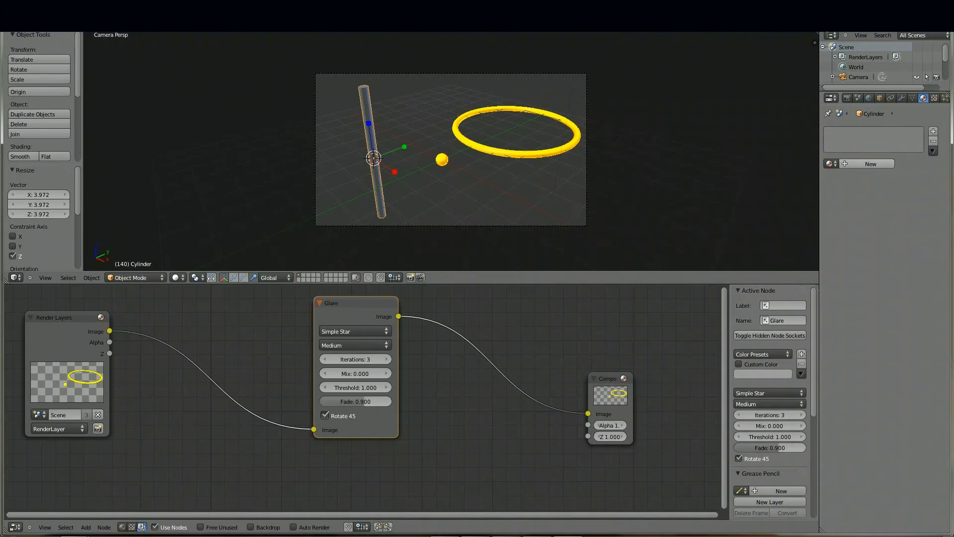
pyautogui.click(871, 163)
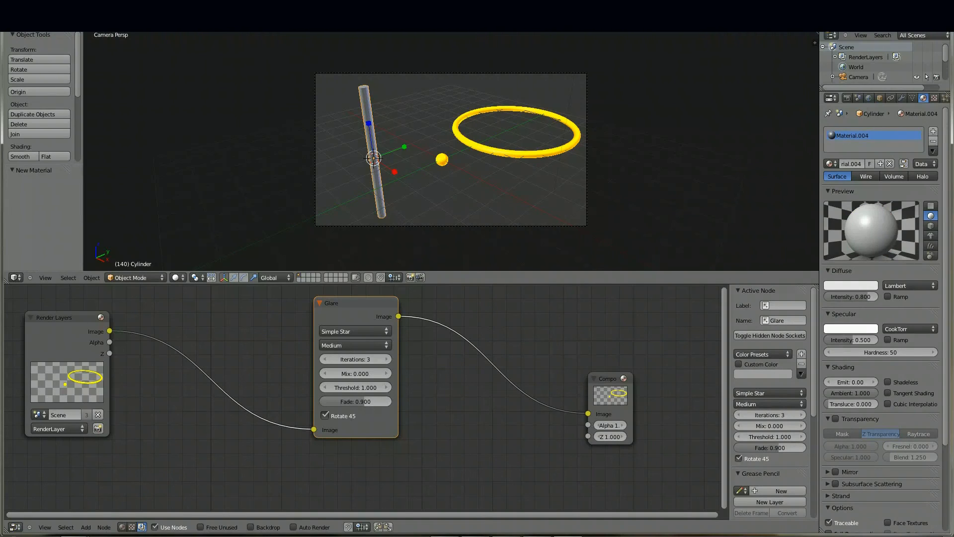
pyautogui.write('50')
pyautogui.press('Return')
pyautogui.press('BackSpace')
pyautogui.press('BackSpace')
pyautogui.press('BackSpace')
pyautogui.press('BackSpace')
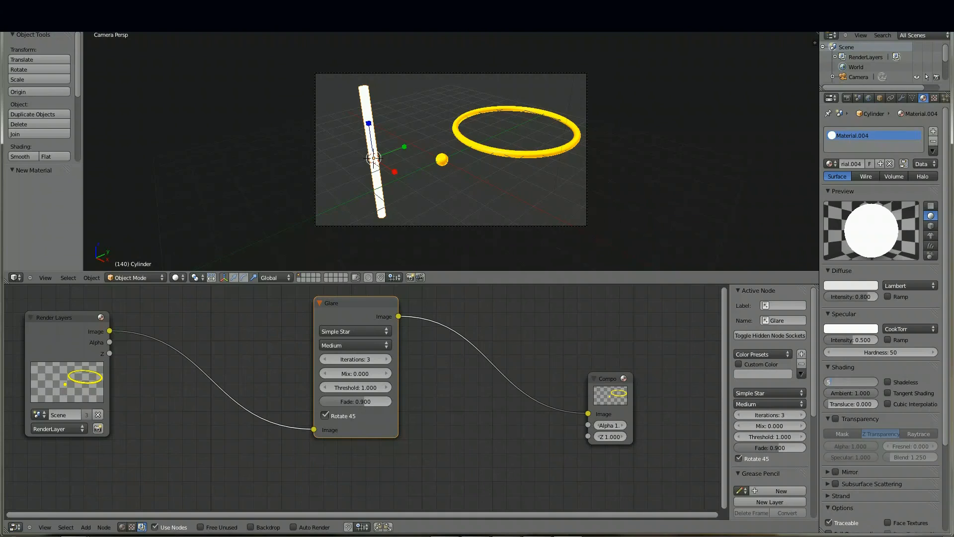
pyautogui.press('Return')
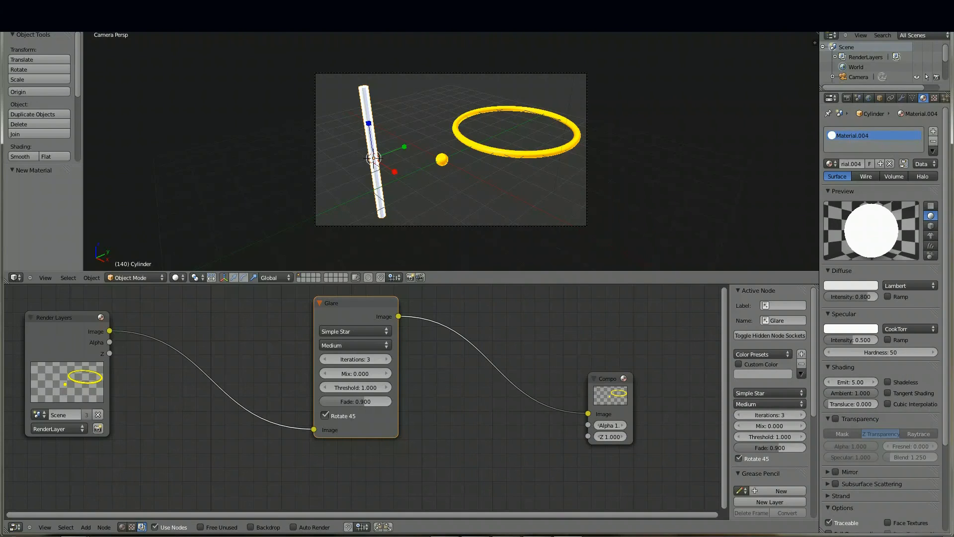
pyautogui.click(850, 285)
pyautogui.moveTo(826, 189); pyautogui.dragTo(826, 217)
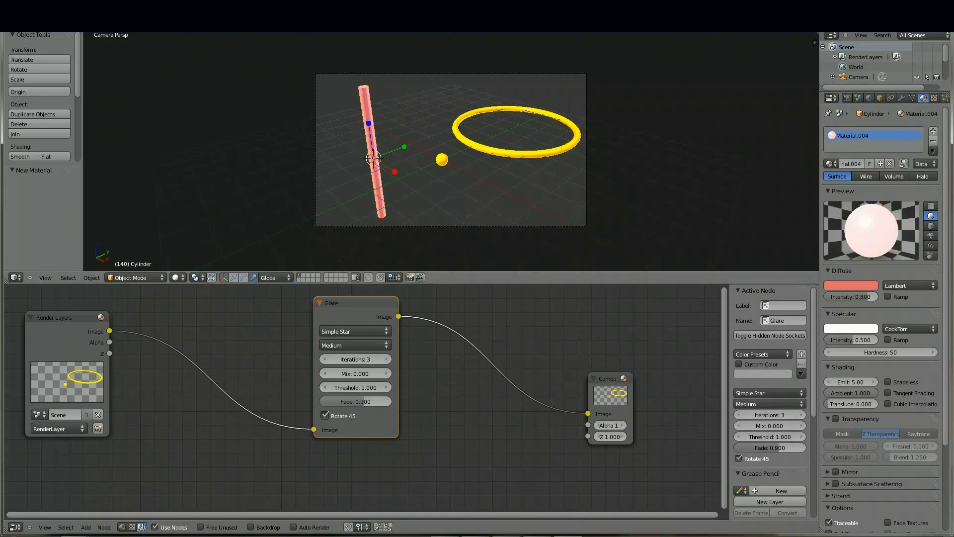
# Step: Try the Halo type on the rod's material, return it to Surface, and render the scene
pyautogui.click(922, 176)
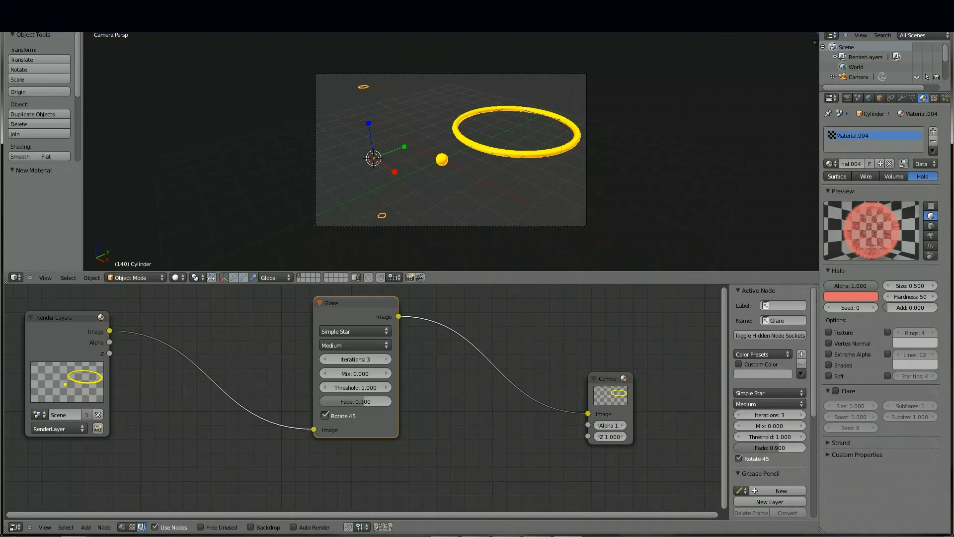
pyautogui.click(837, 176)
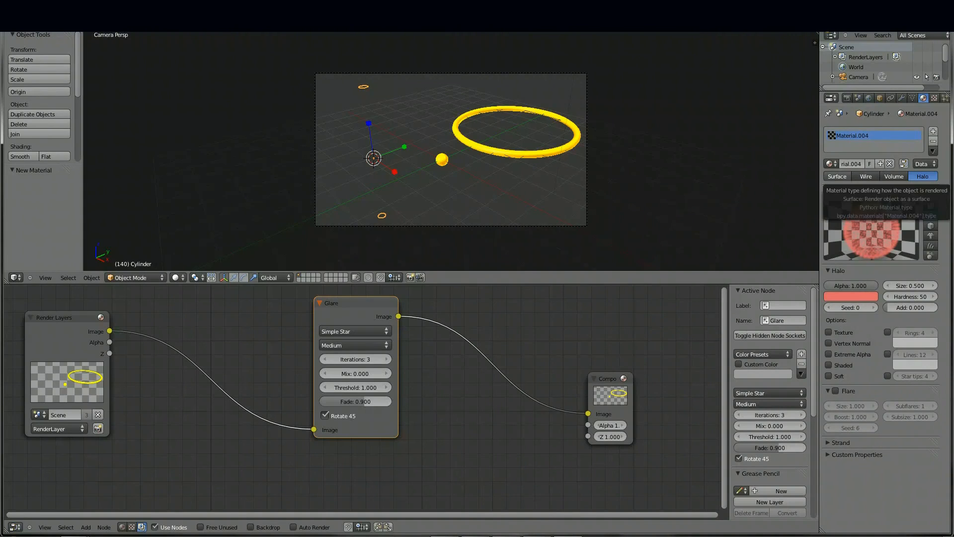
pyautogui.press('F12')
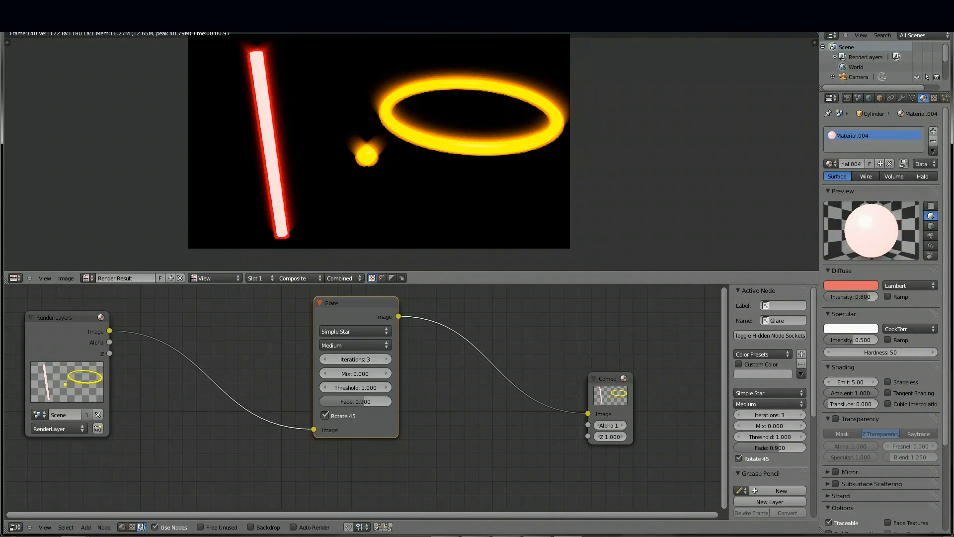
# Step: Set the Glare node's type to Fog Glow and inspect the glow around the rod, sphere and ring in the render
pyautogui.click(354, 331)
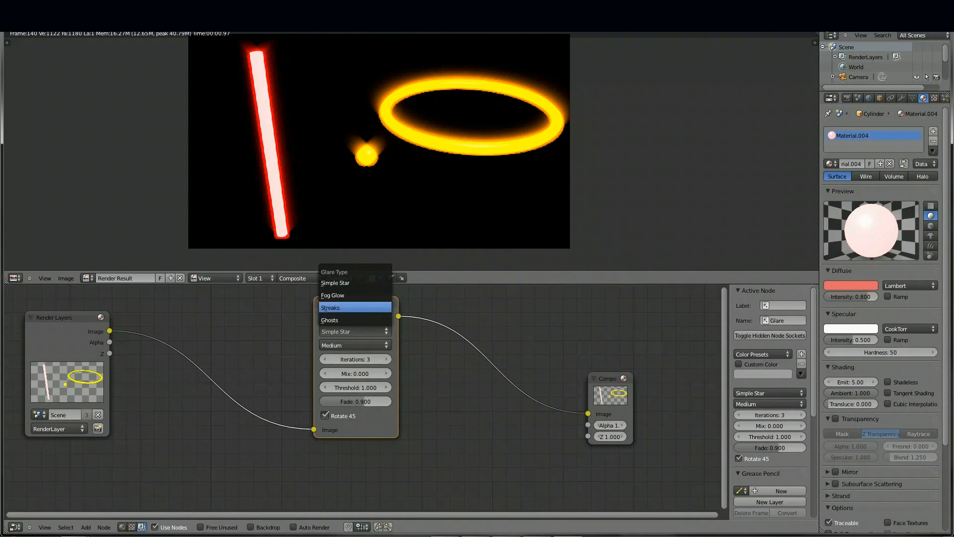
pyautogui.click(332, 295)
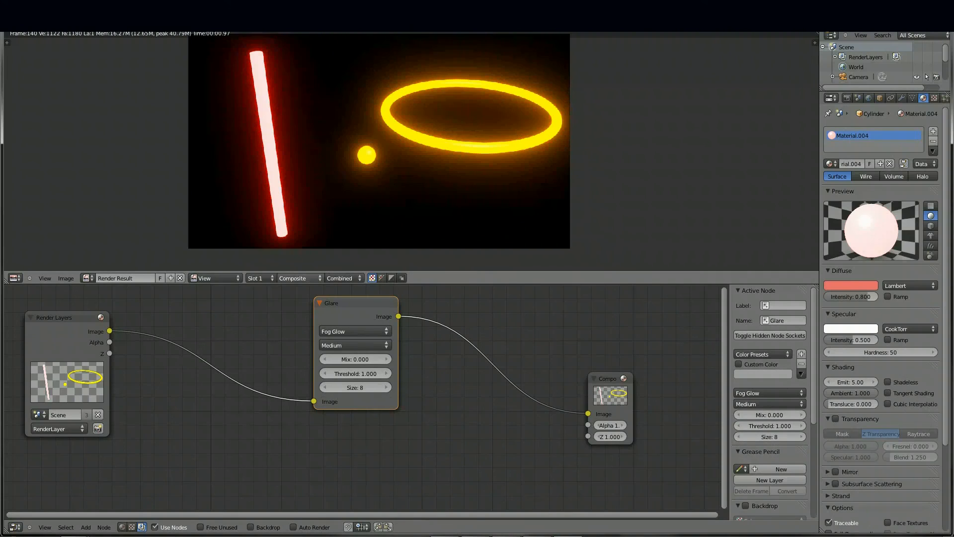
pyautogui.moveTo(378, 149); pyautogui.dragTo(445, 158, button='middle')
pyautogui.scroll(2, 447, 150)
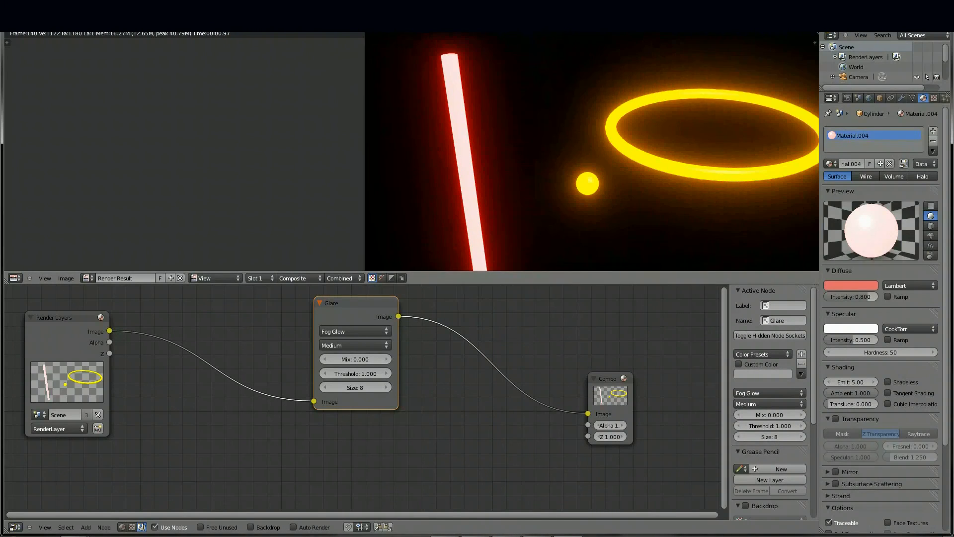
pyautogui.moveTo(592, 152); pyautogui.dragTo(519, 132, button='middle')
pyautogui.scroll(1, 519, 132)
pyautogui.scroll(-2, 520, 132)
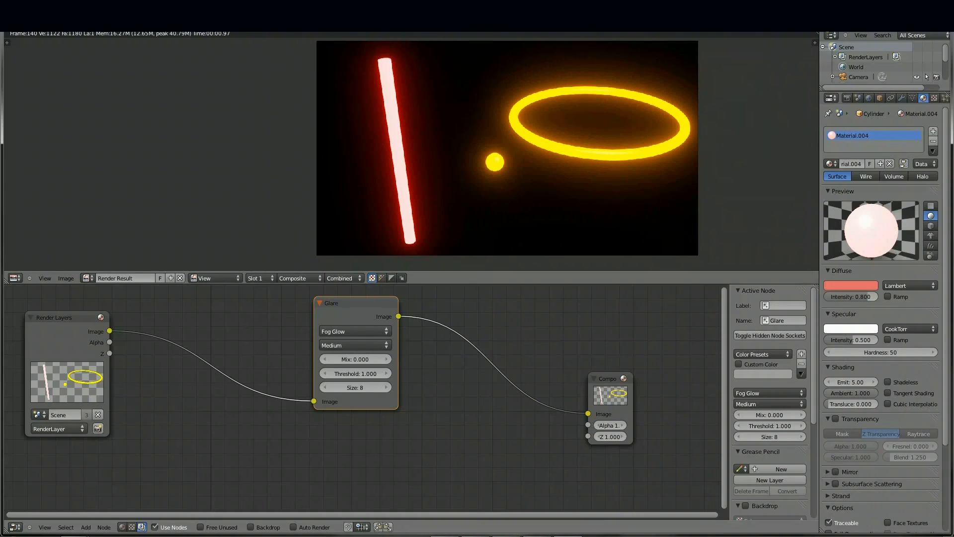
pyautogui.scroll(1, 531, 151)
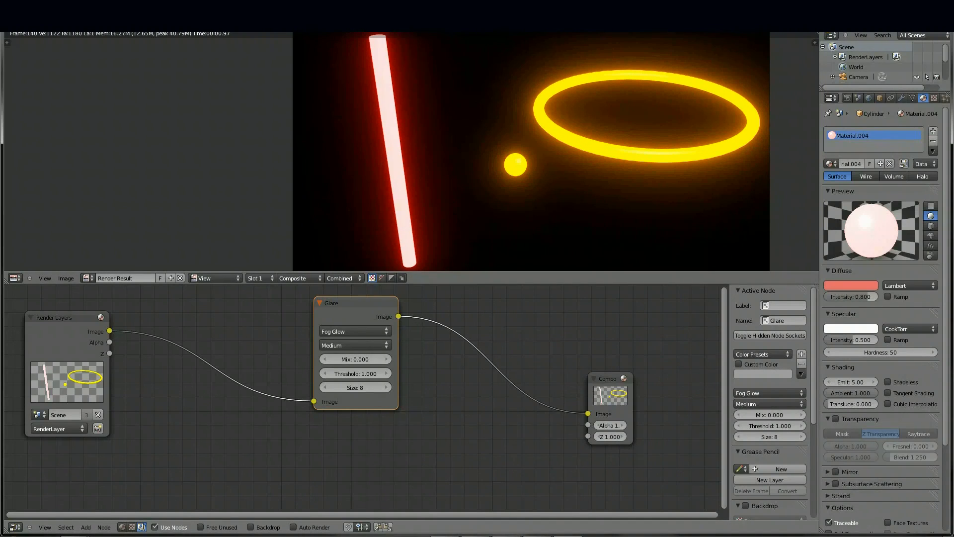
# Step: Duplicate the Fog Glow Glare node onto the link before the Composite node, and move the original closer to Render Layers
pyautogui.hotkey('shift', 'd')
pyautogui.click(463, 348)
pyautogui.moveTo(348, 304); pyautogui.dragTo(272, 308)
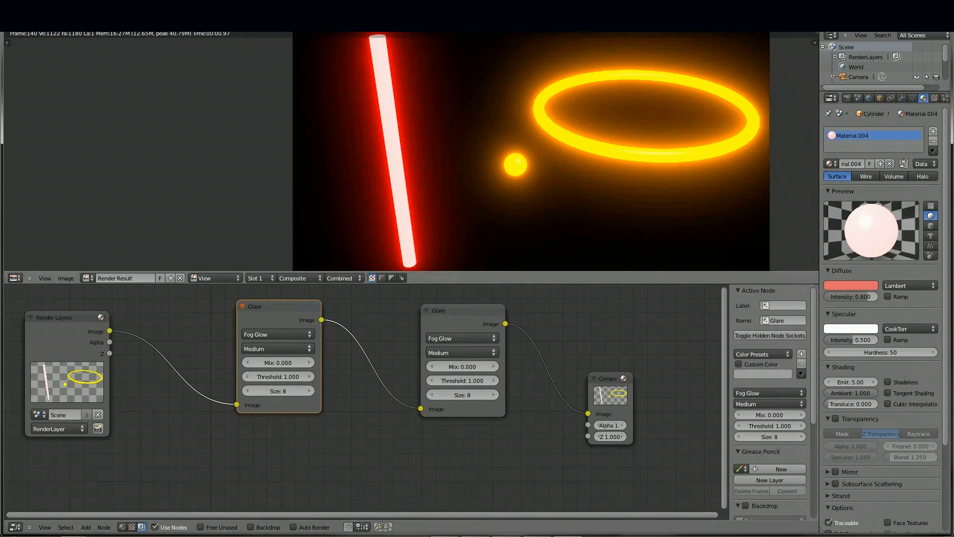
pyautogui.scroll(-1, 532, 151)
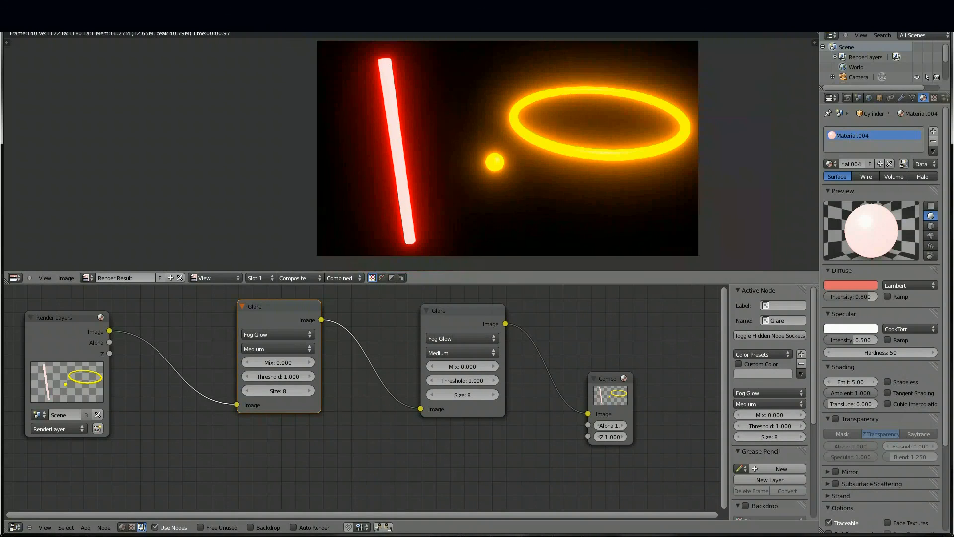
# Step: Insert a third Glare node, duplicated from the second, before the Composite node and set its type to Streaks
pyautogui.moveTo(462, 310); pyautogui.dragTo(400, 310)
pyautogui.hotkey('shift', 'd')
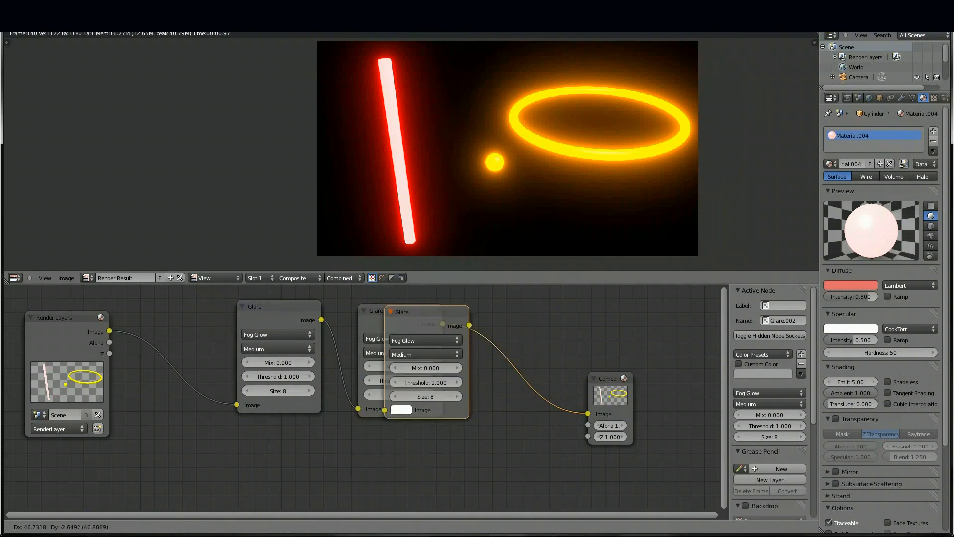
pyautogui.click(505, 318)
pyautogui.click(505, 345)
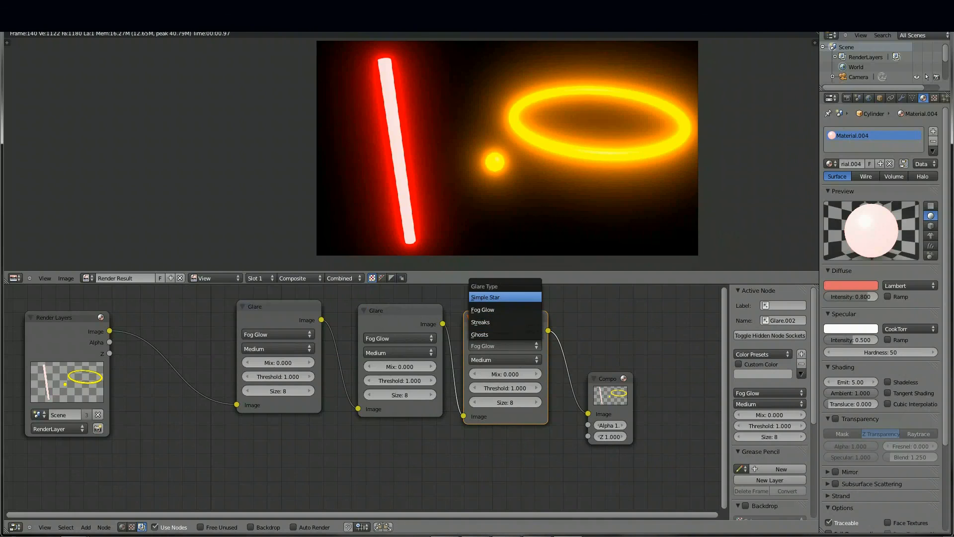
pyautogui.click(505, 321)
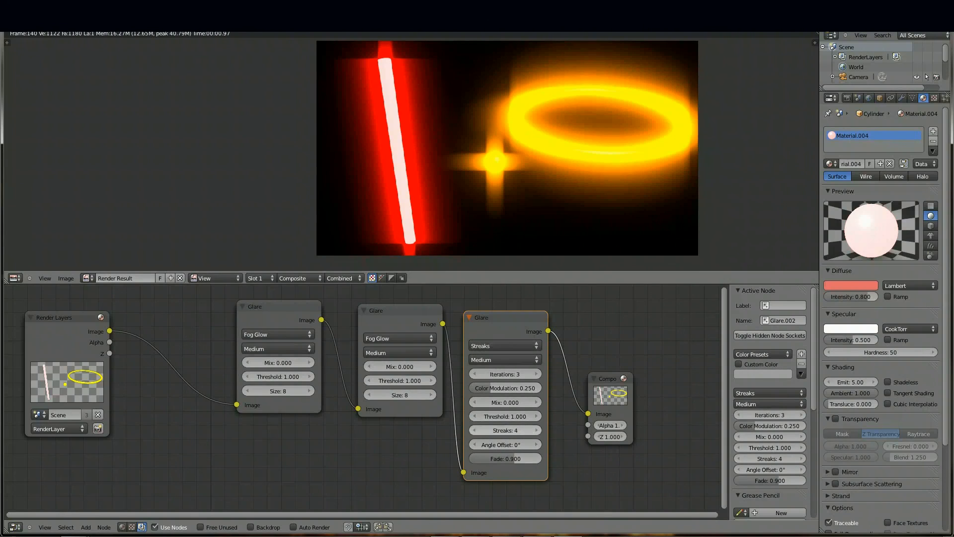
# Step: Set the Streaks Glare node to 2 iterations, 2 streaks and a mix of -0.184
pyautogui.click(474, 374)
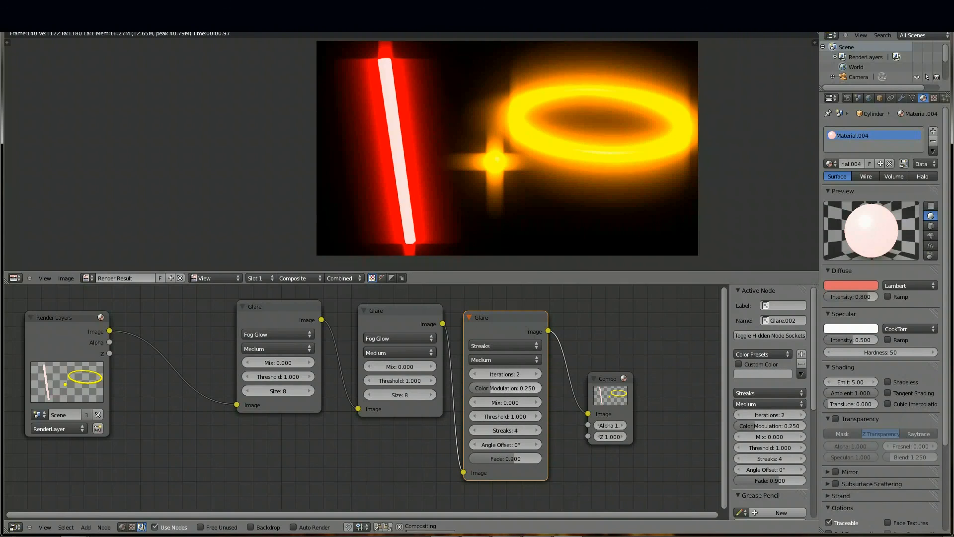
pyautogui.click(474, 430)
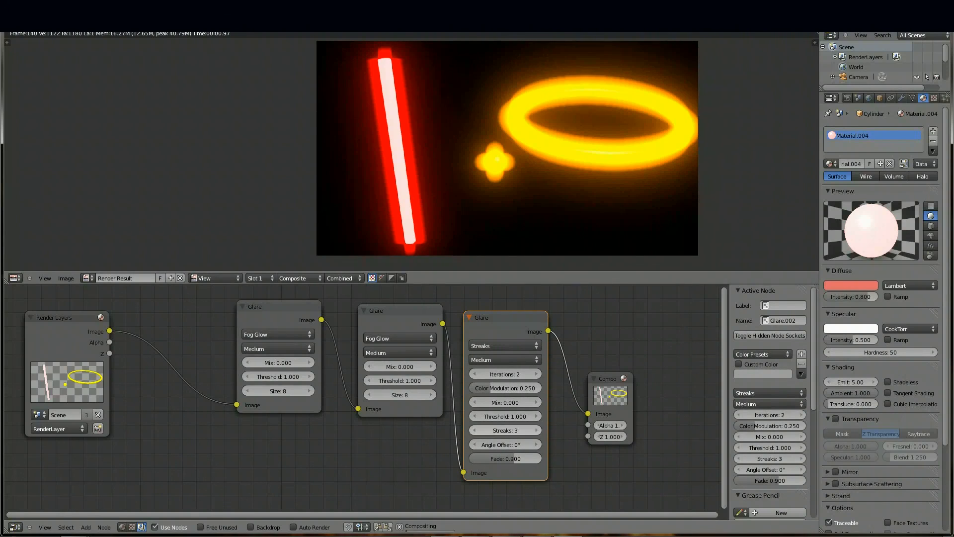
pyautogui.click(474, 430)
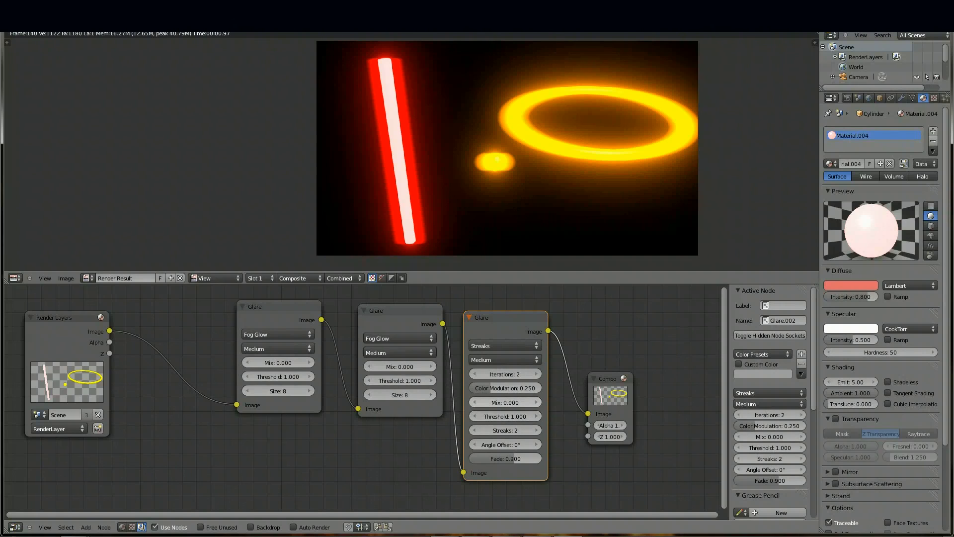
pyautogui.moveTo(505, 402); pyautogui.dragTo(446, 402)
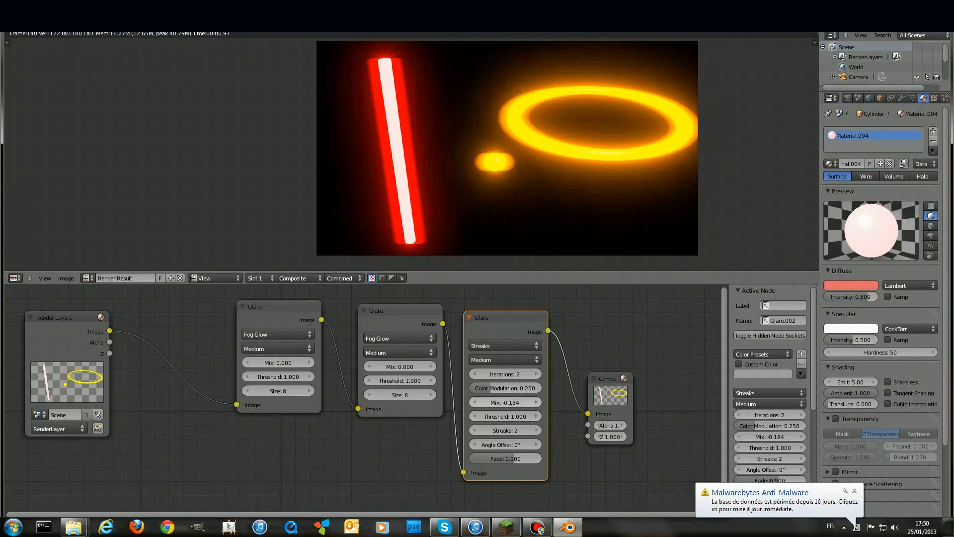